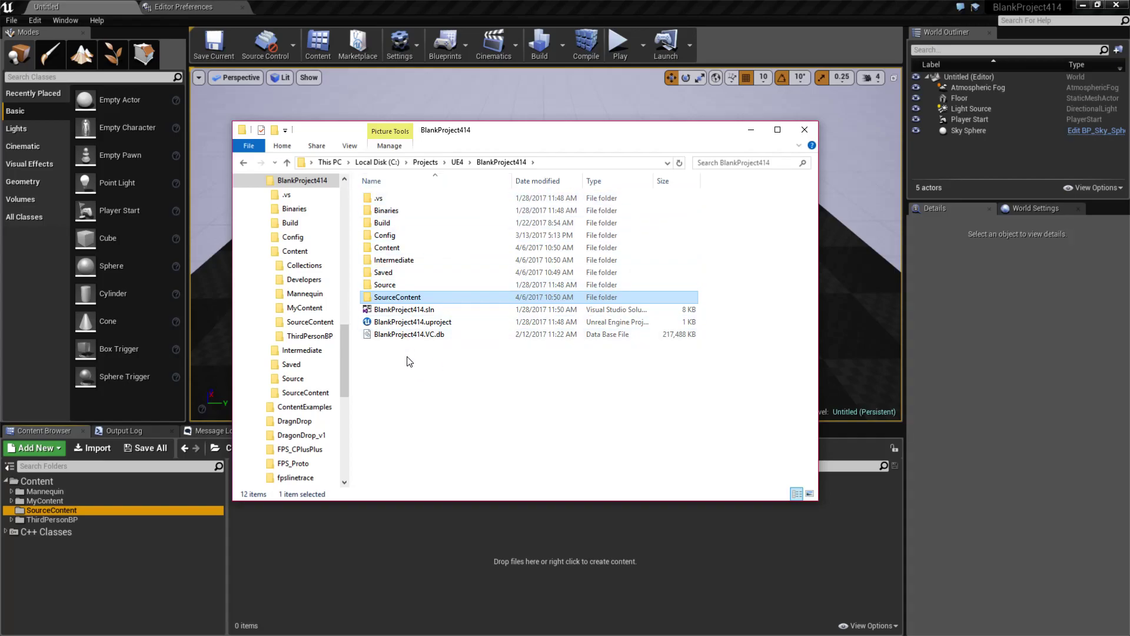
Step: Open the project's Content folder in File Explorer and drop Cat.jpg into it
double_click(391, 250)
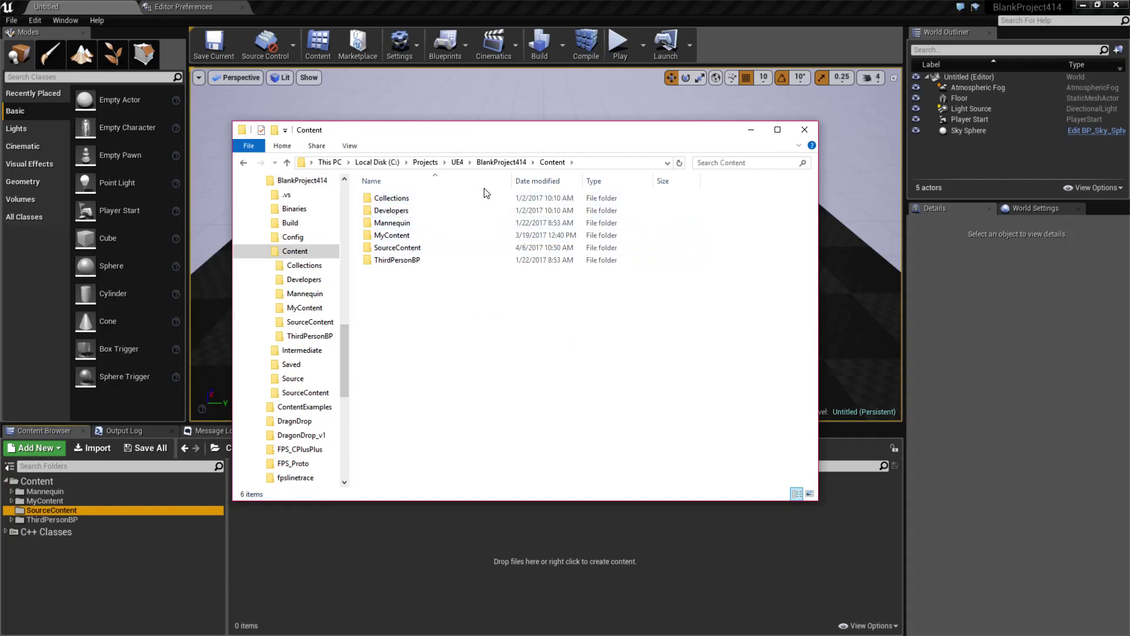
drag(488, 139, 626, 122)
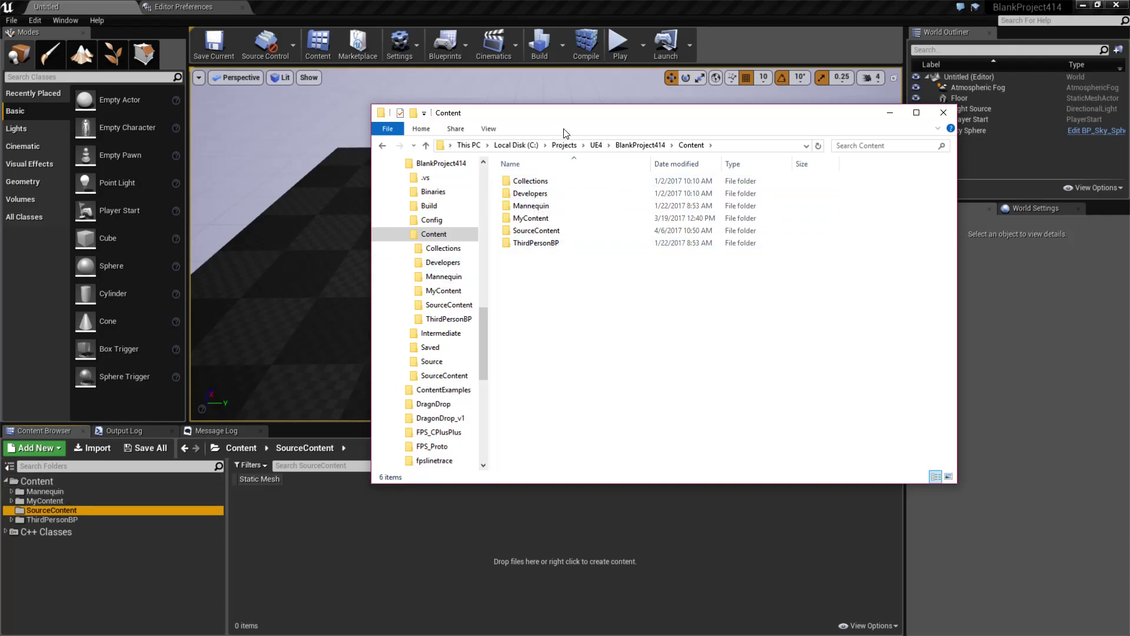
drag(578, 118, 598, 199)
click(46, 480)
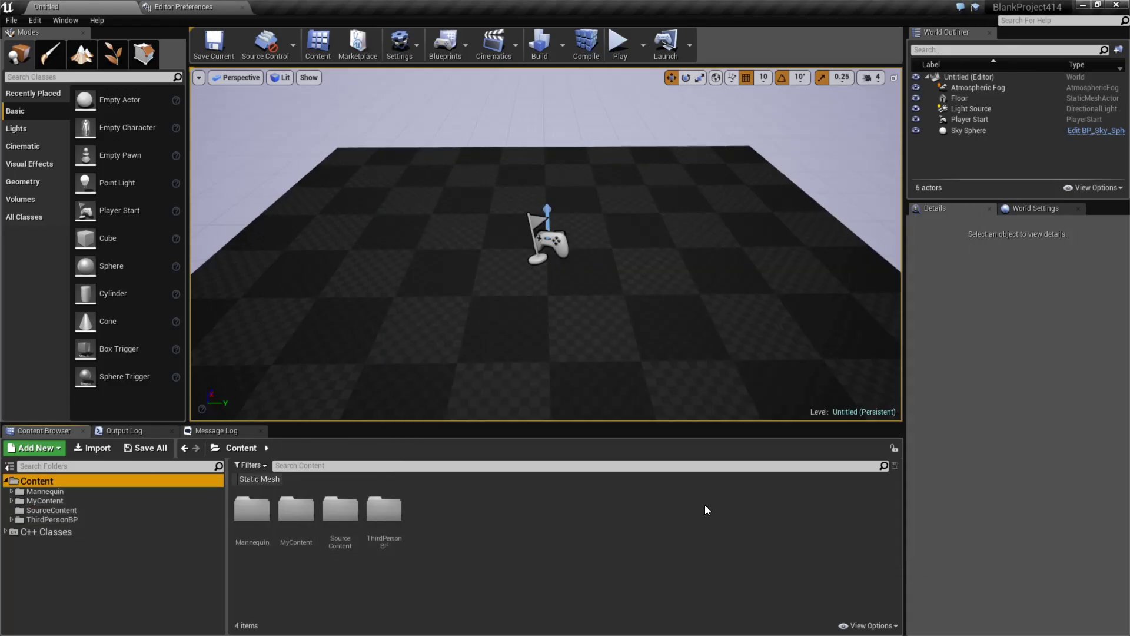
click(50, 491)
click(39, 481)
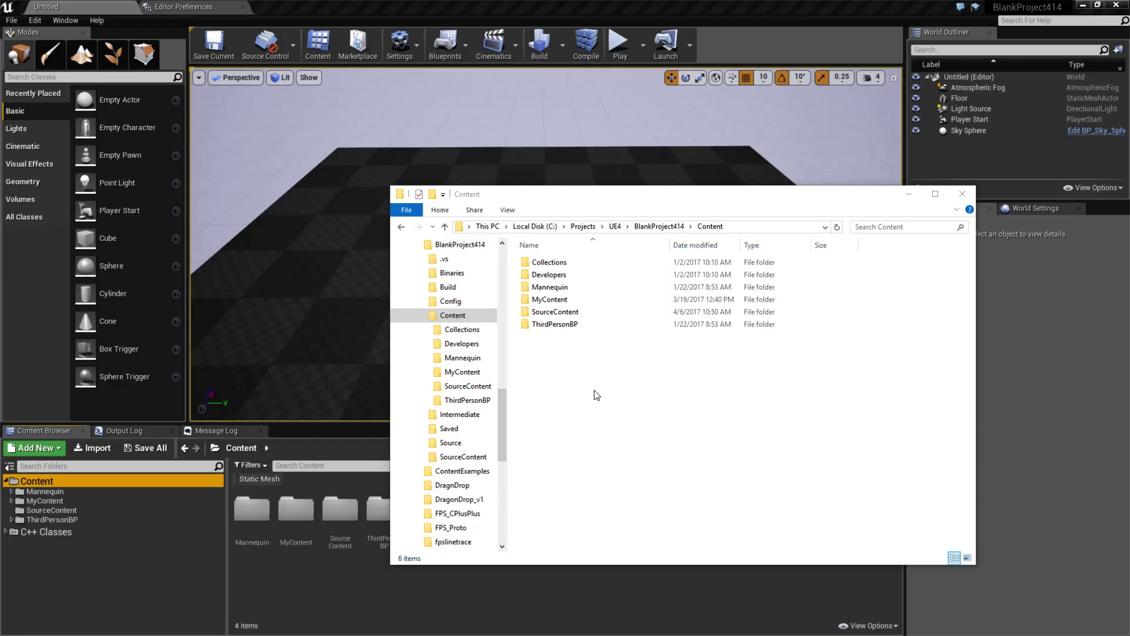
drag(615, 394, 618, 396)
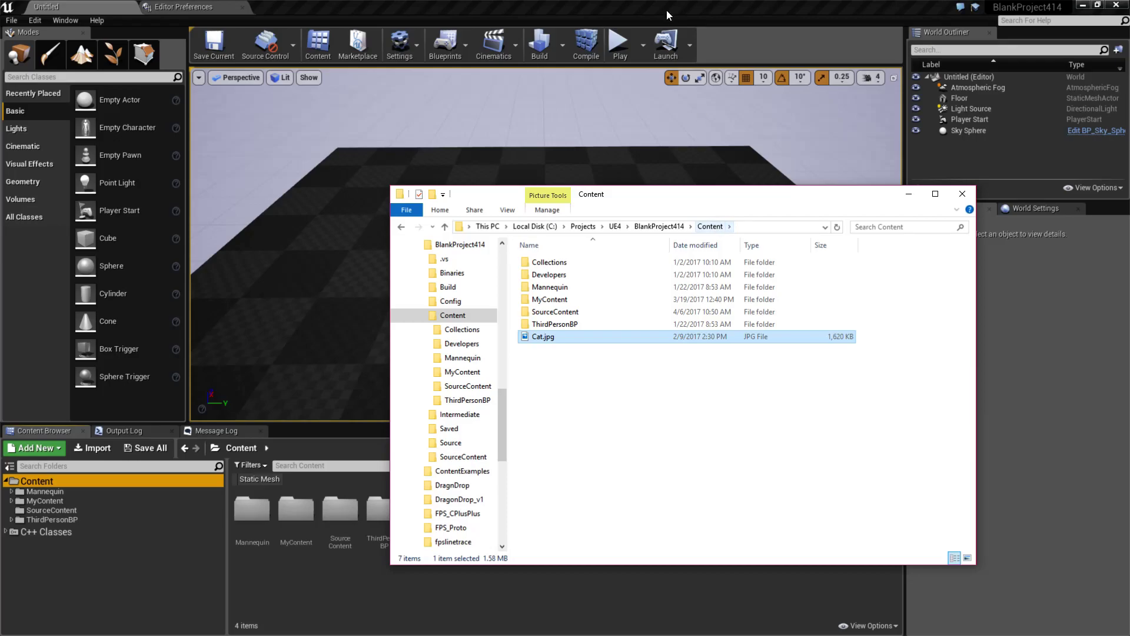
Step: Open the auto-imported Cat texture to check it, then close it and return to the Untitled level
click(649, 6)
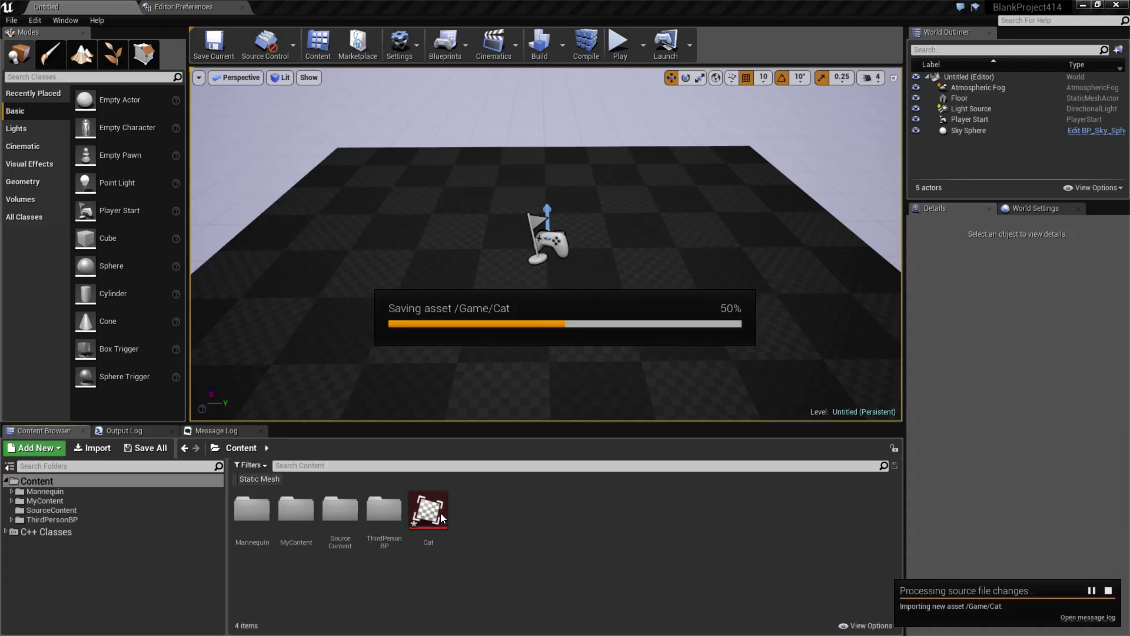
double_click(410, 510)
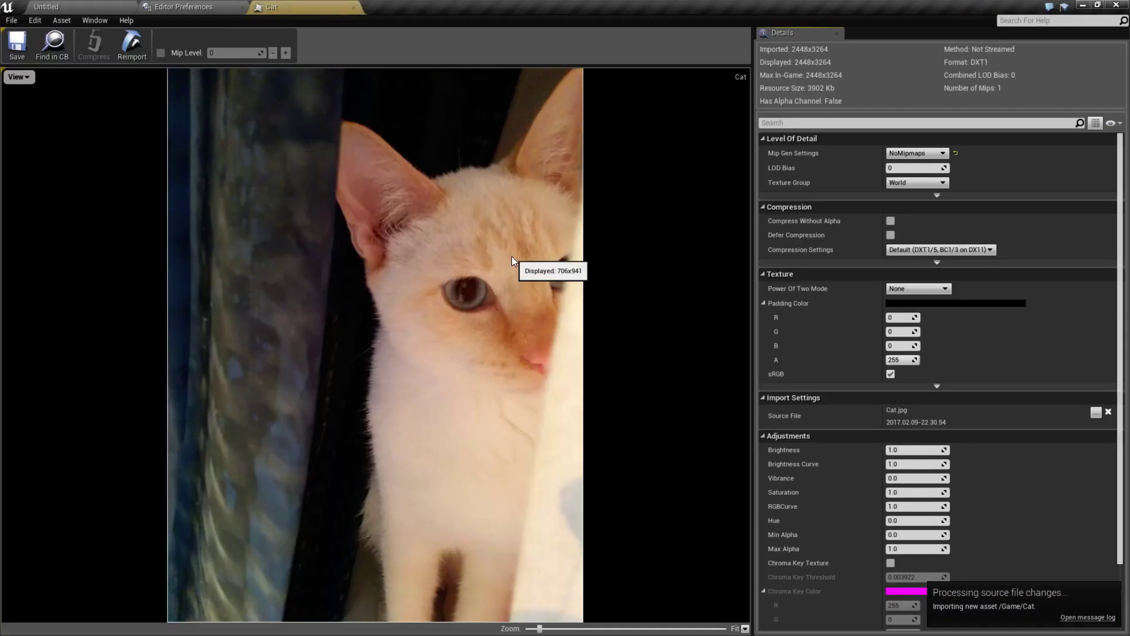
click(354, 7)
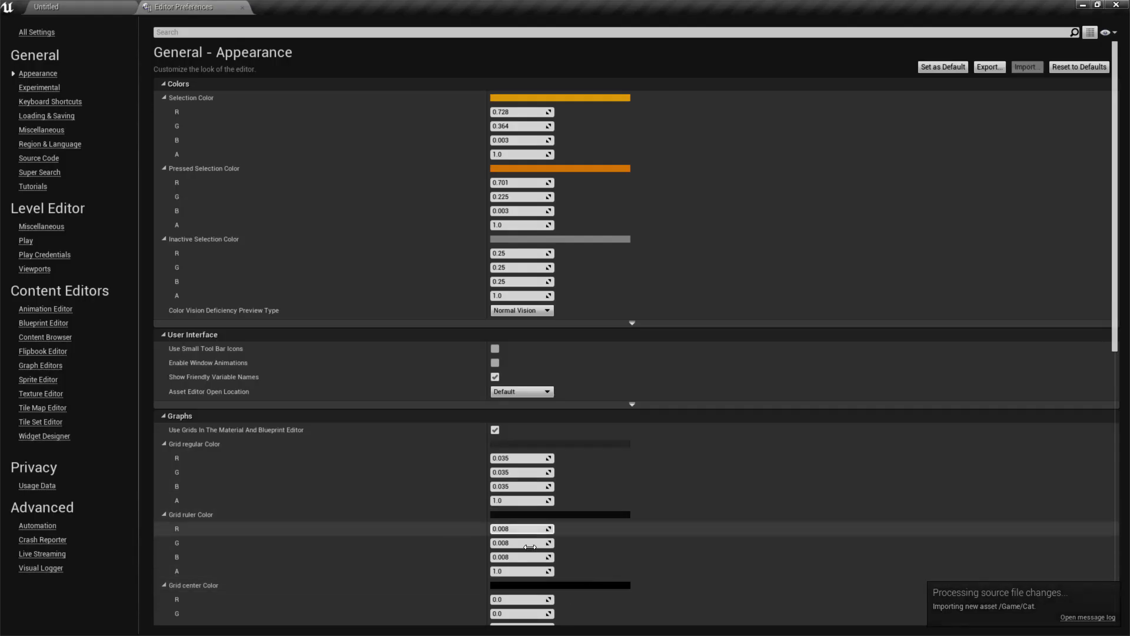
click(98, 7)
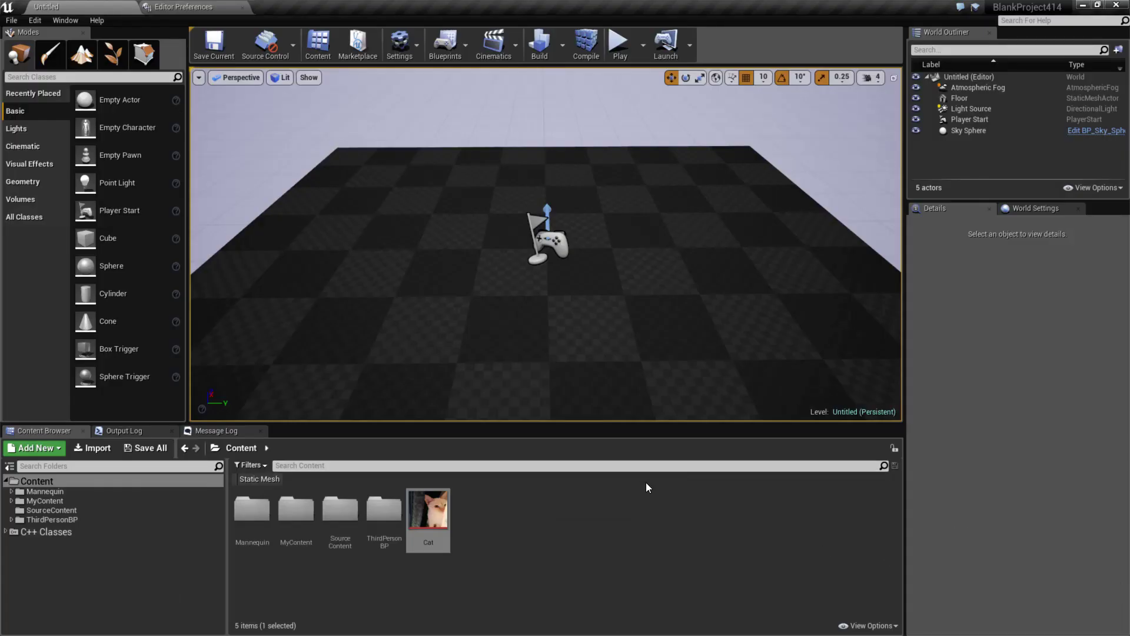
click(43, 446)
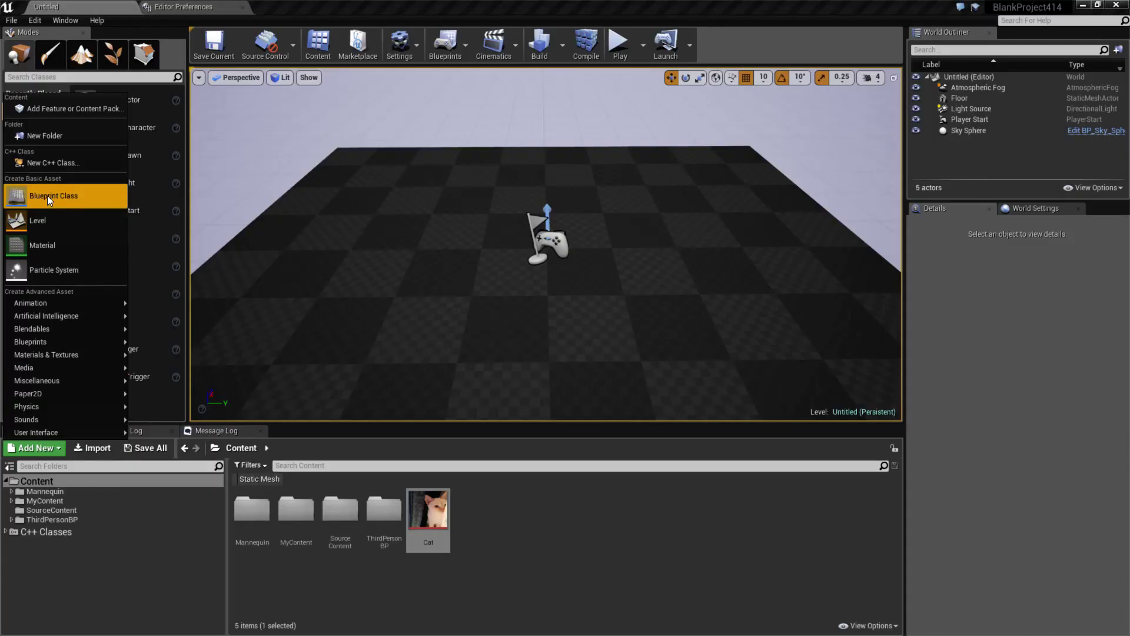
click(100, 449)
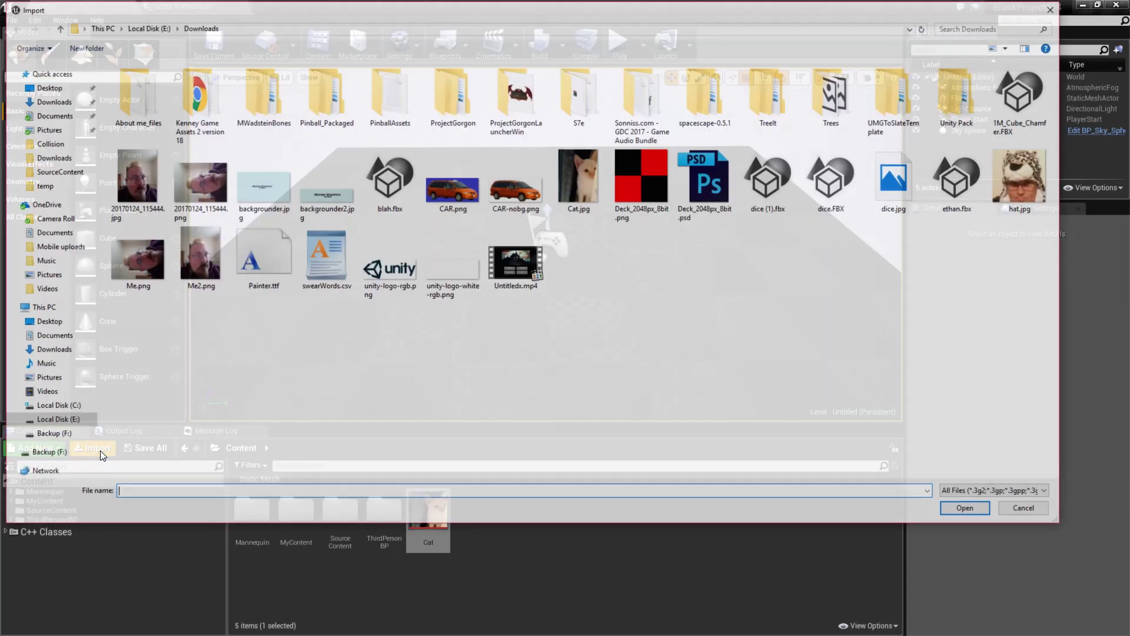
click(1037, 510)
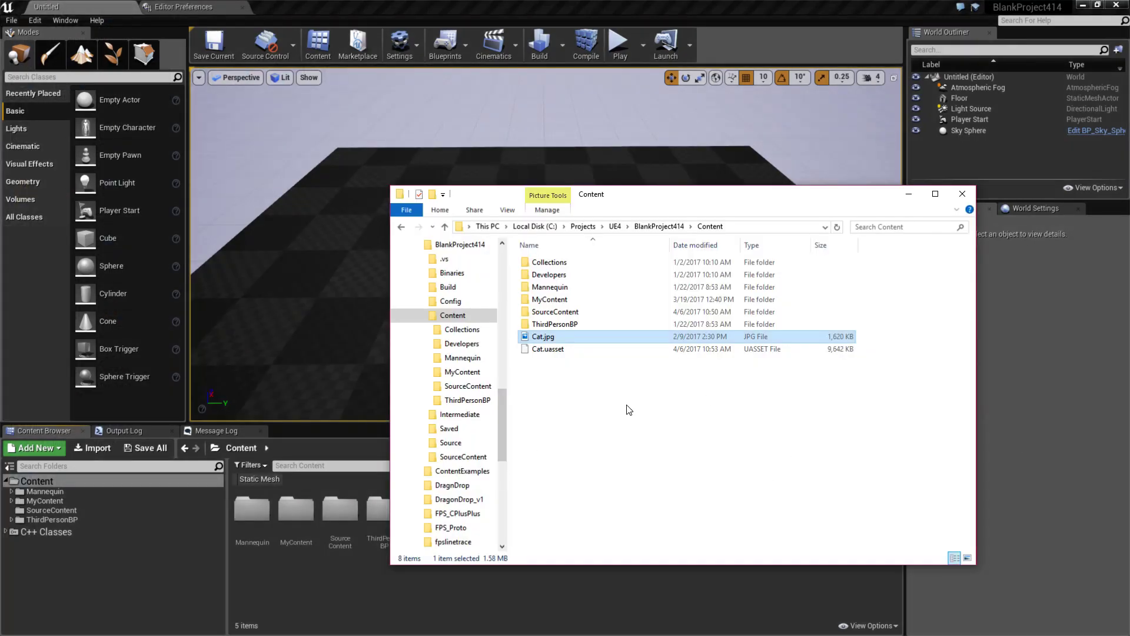
click(583, 394)
drag(617, 195, 699, 167)
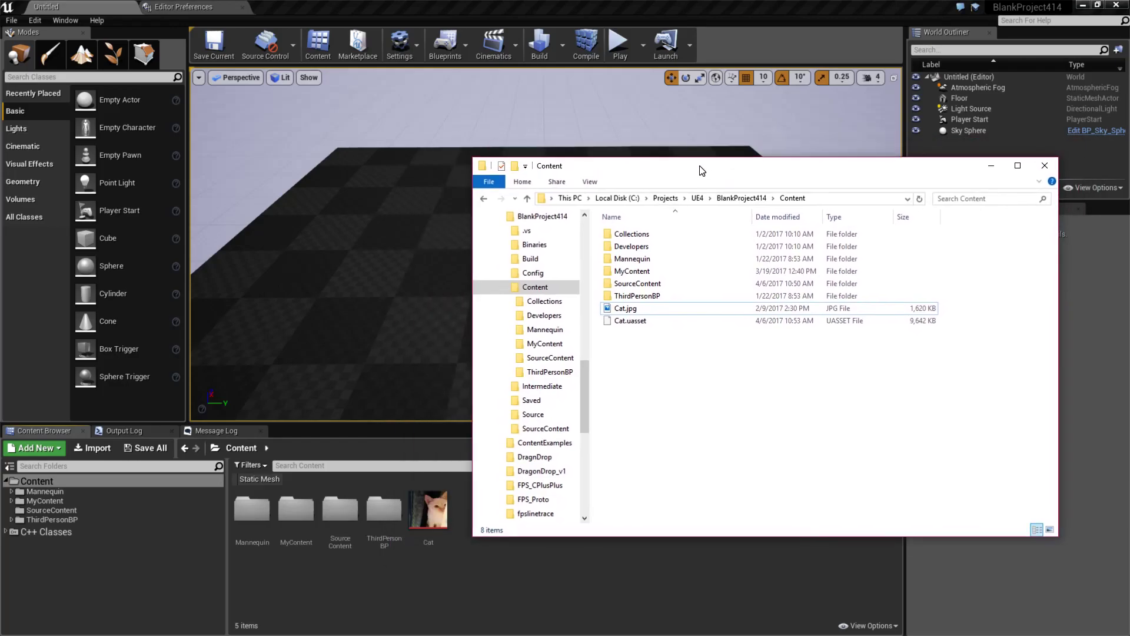
click(627, 321)
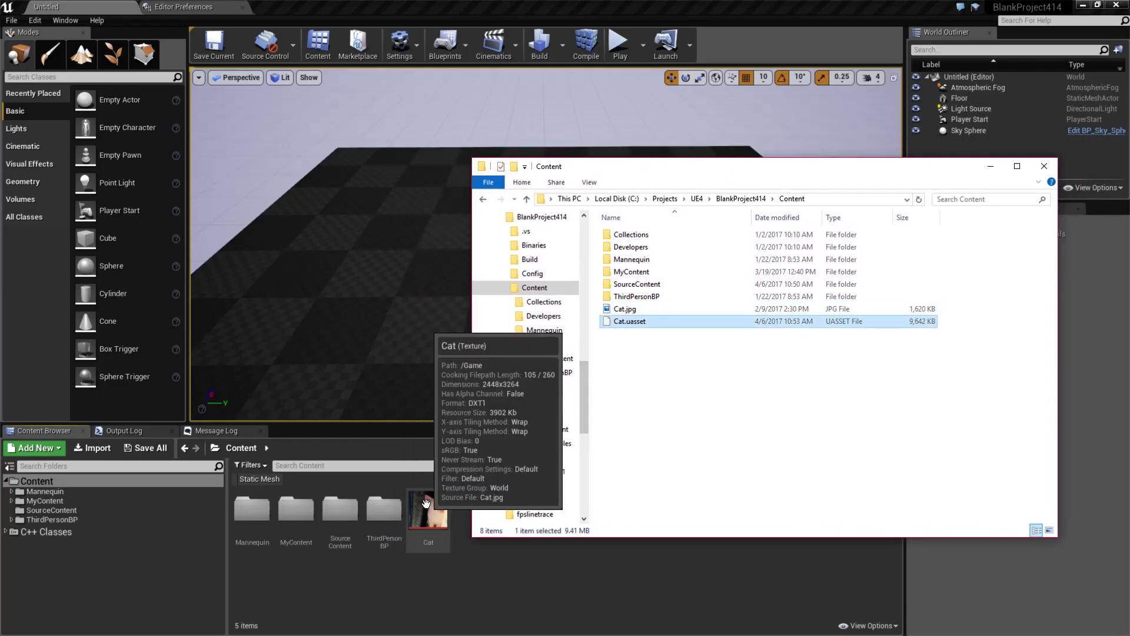
click(628, 309)
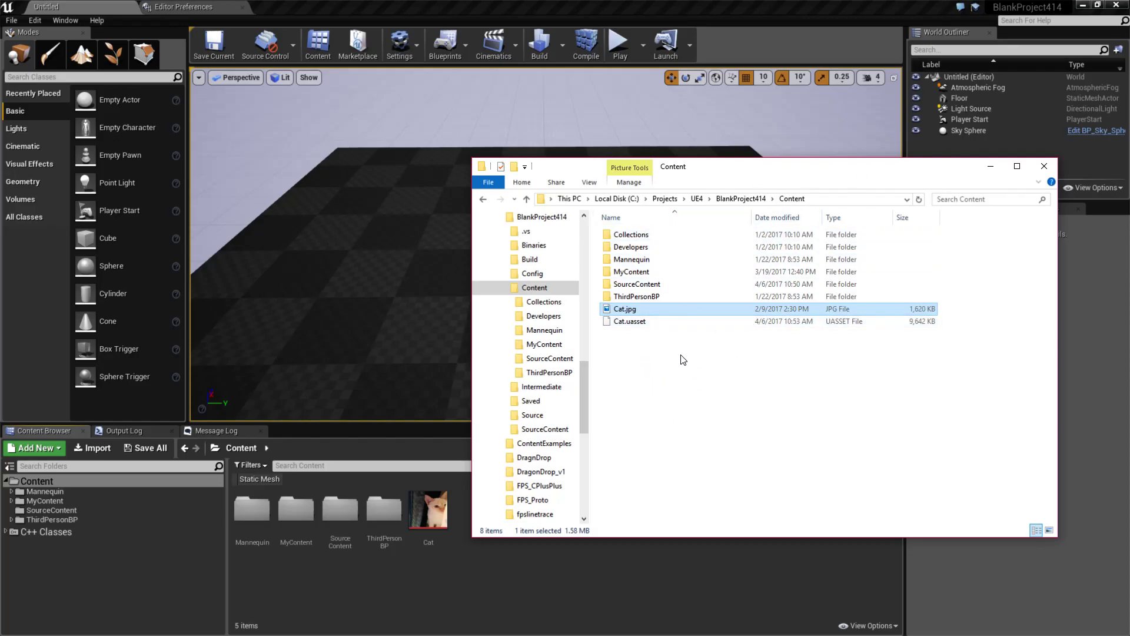
click(744, 202)
double_click(632, 285)
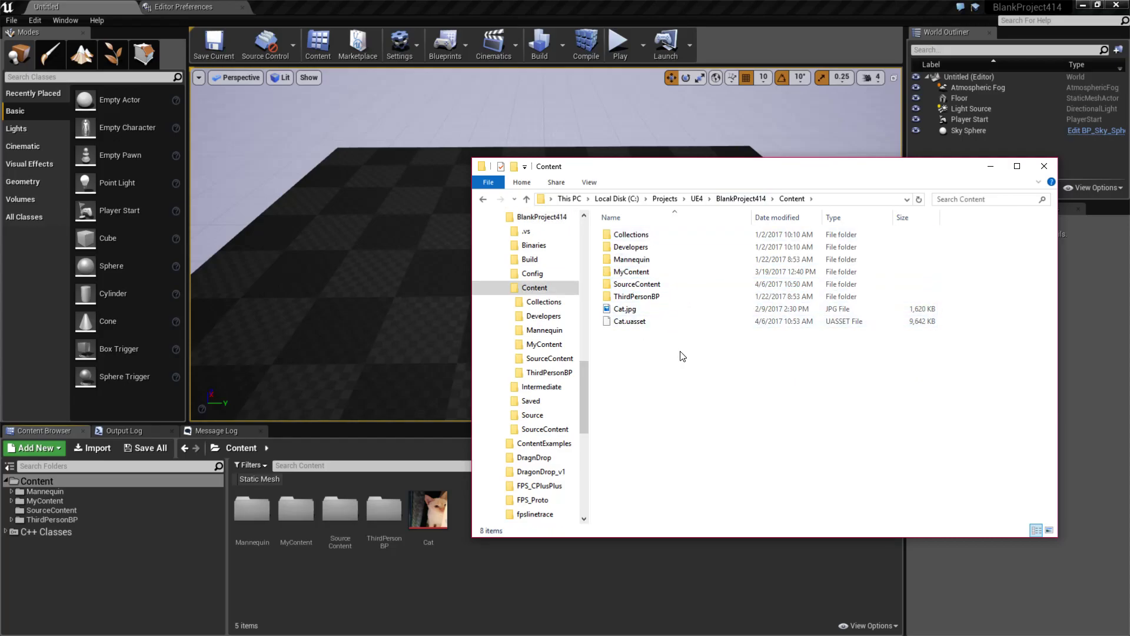
click(624, 311)
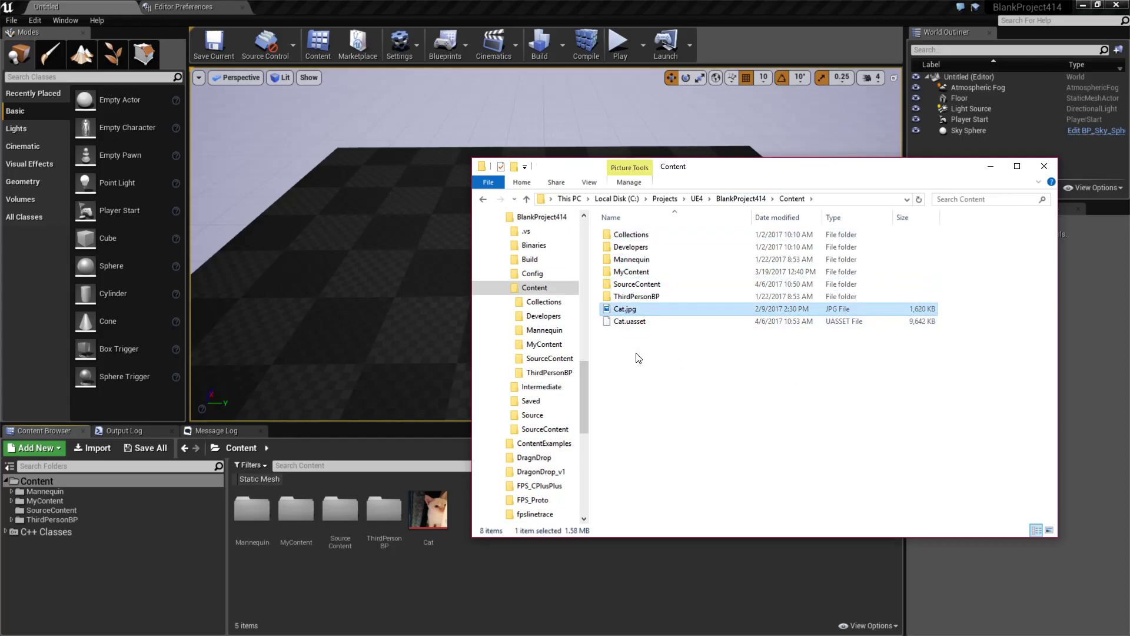
Step: Delete the Cat texture asset along with its source Cat.jpg file
click(444, 565)
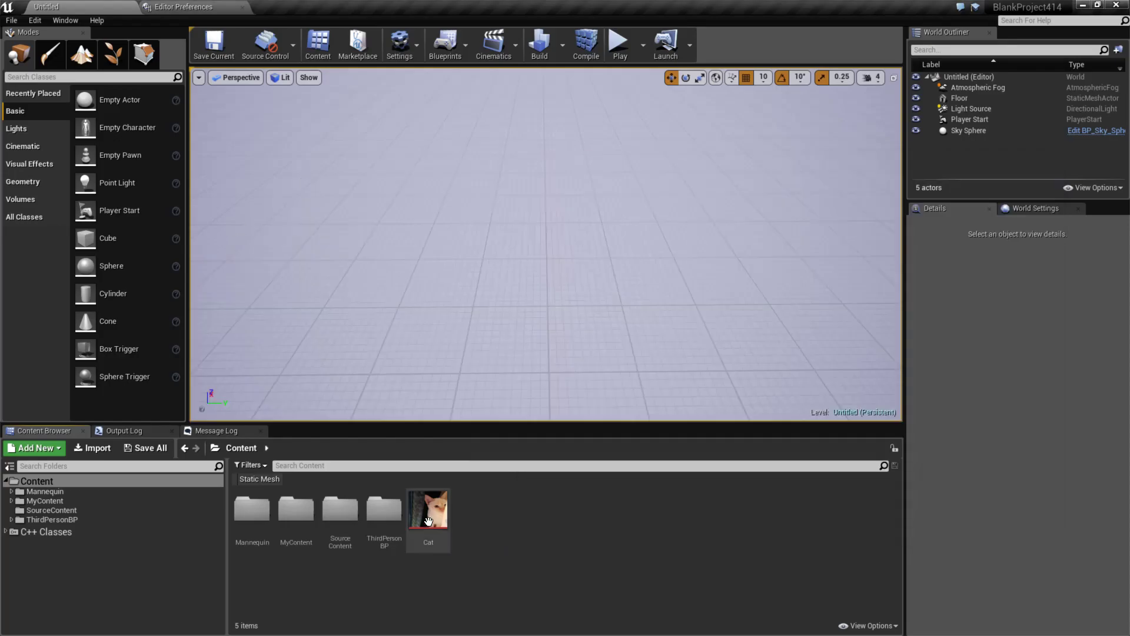
right_click(427, 510)
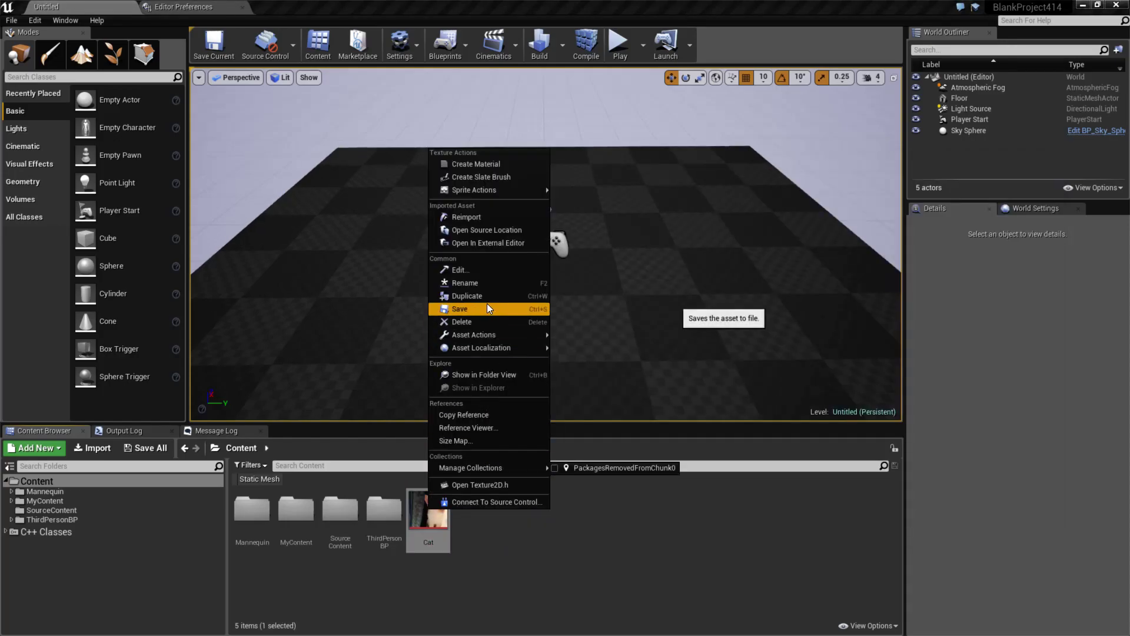
click(465, 321)
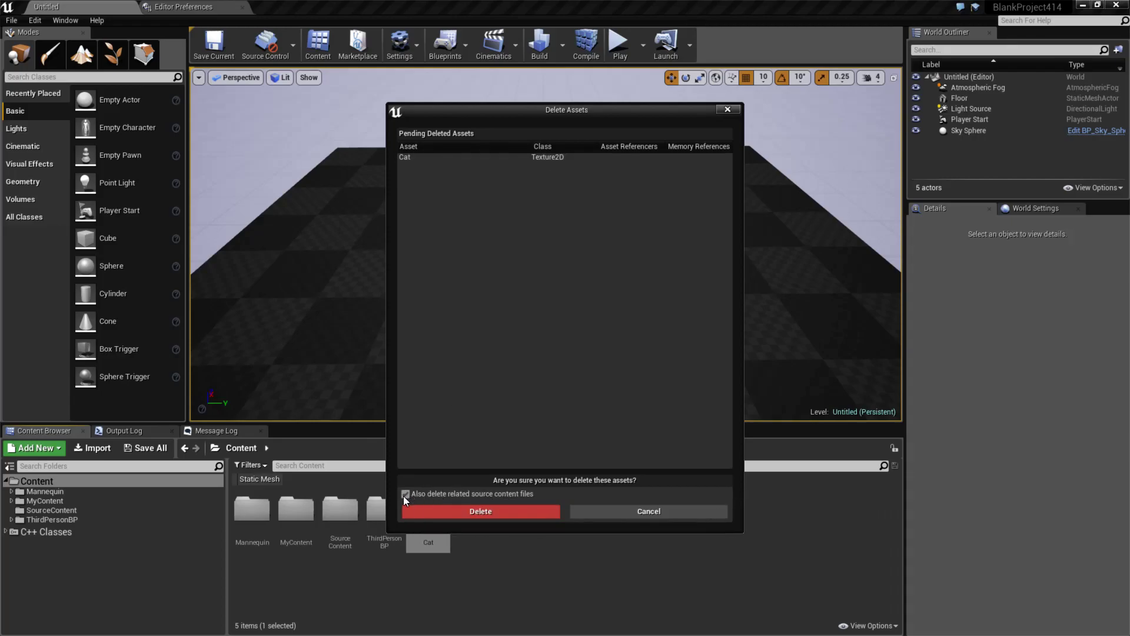
click(462, 515)
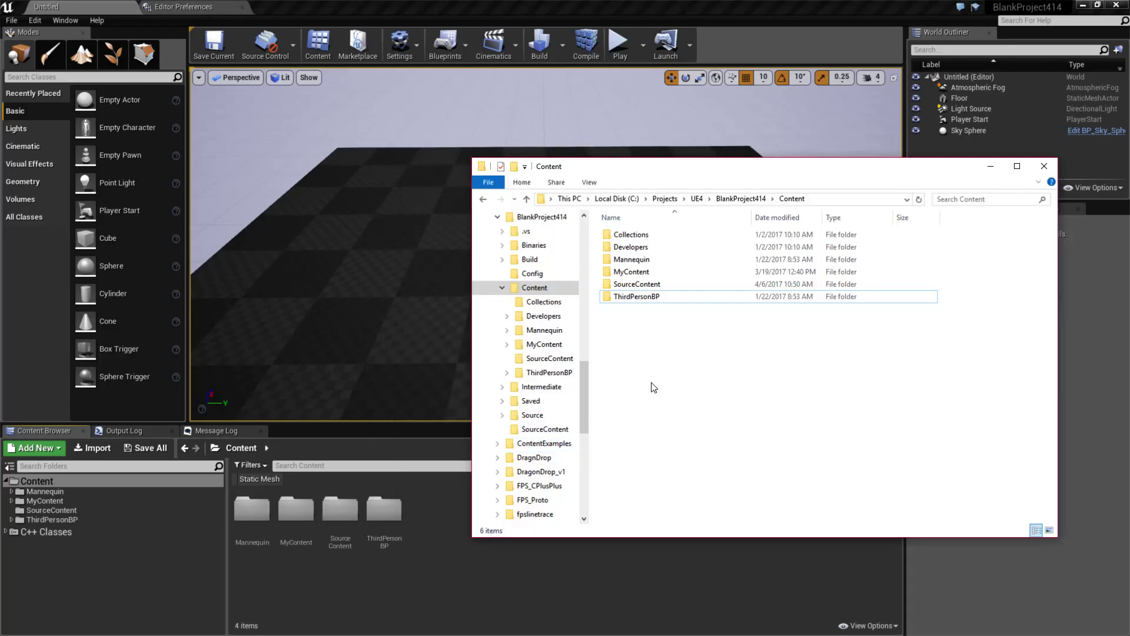
Step: Open Editor Preferences at the Loading & Saving page
click(718, 16)
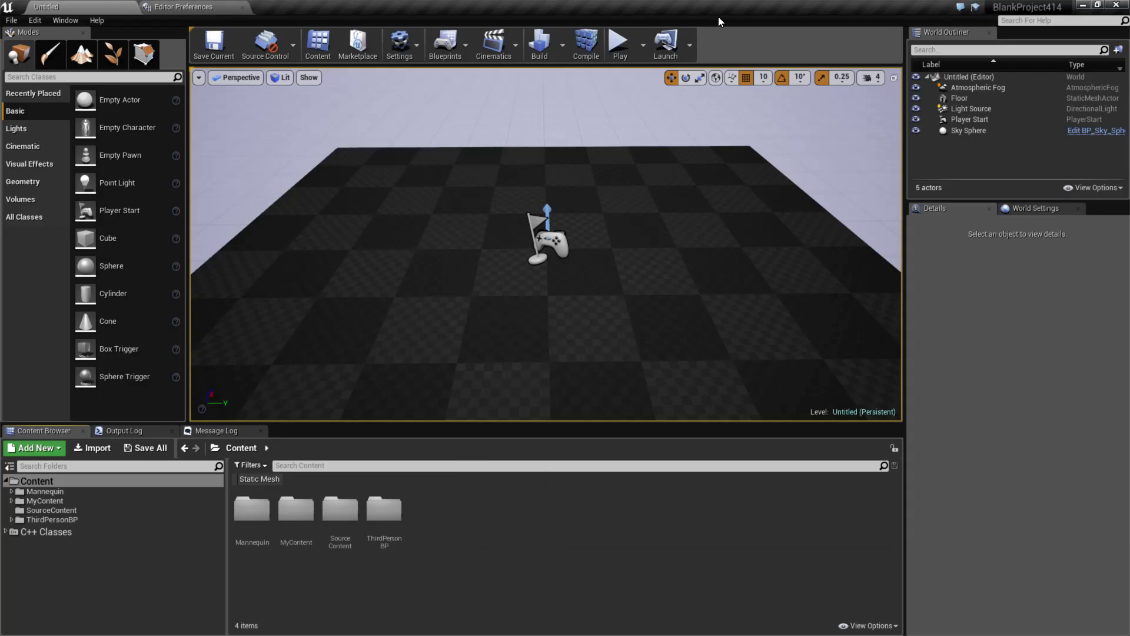
click(205, 5)
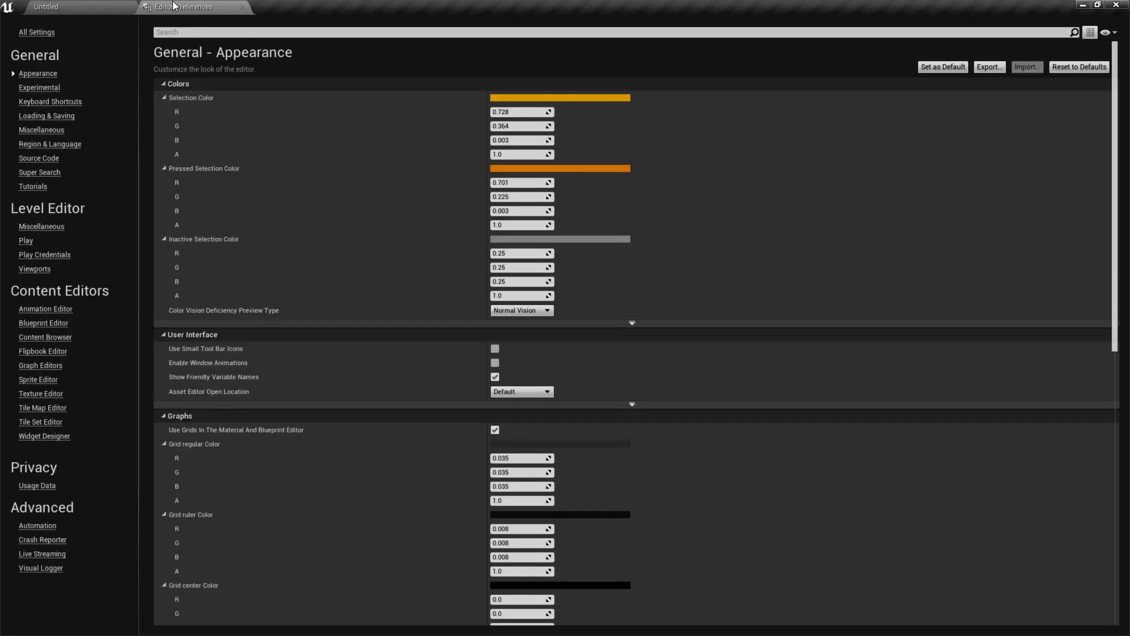
click(88, 6)
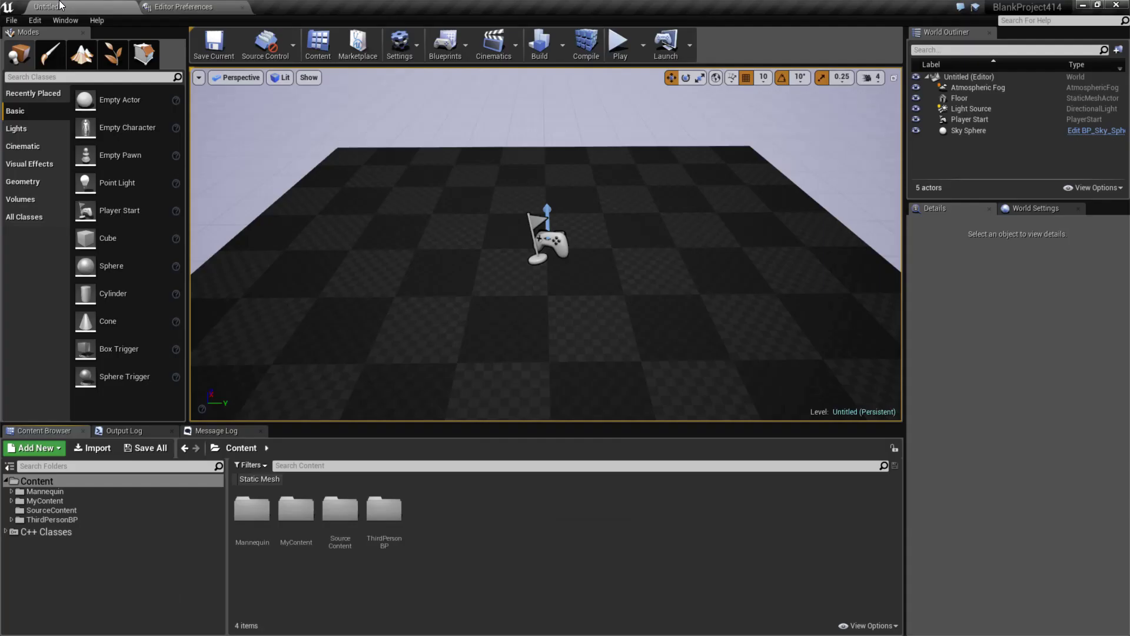
click(35, 20)
click(62, 175)
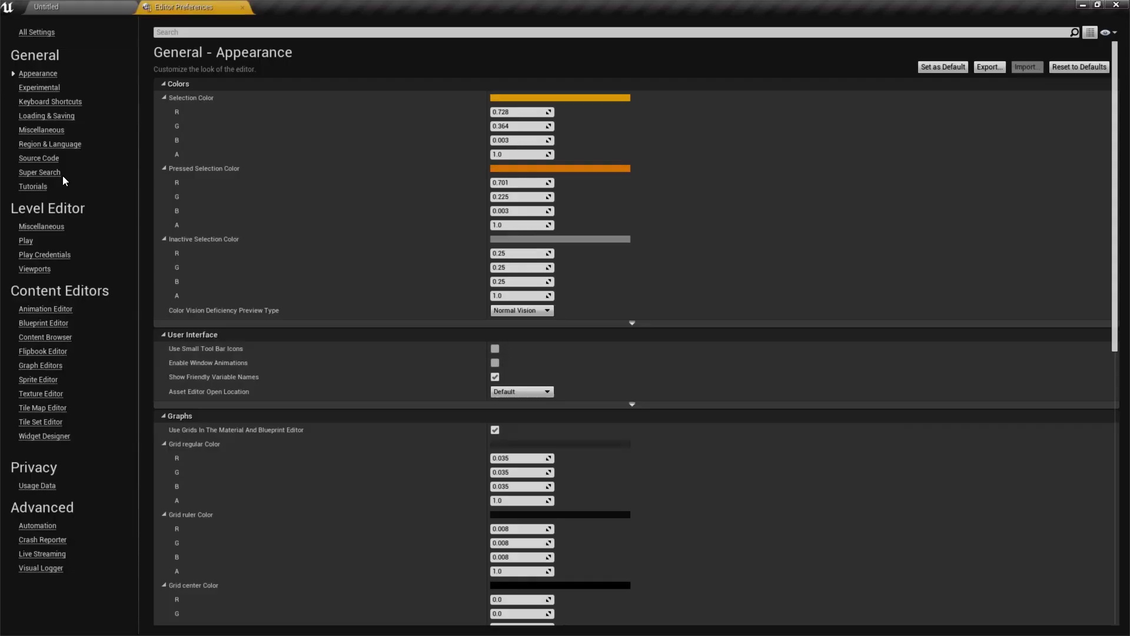
click(35, 116)
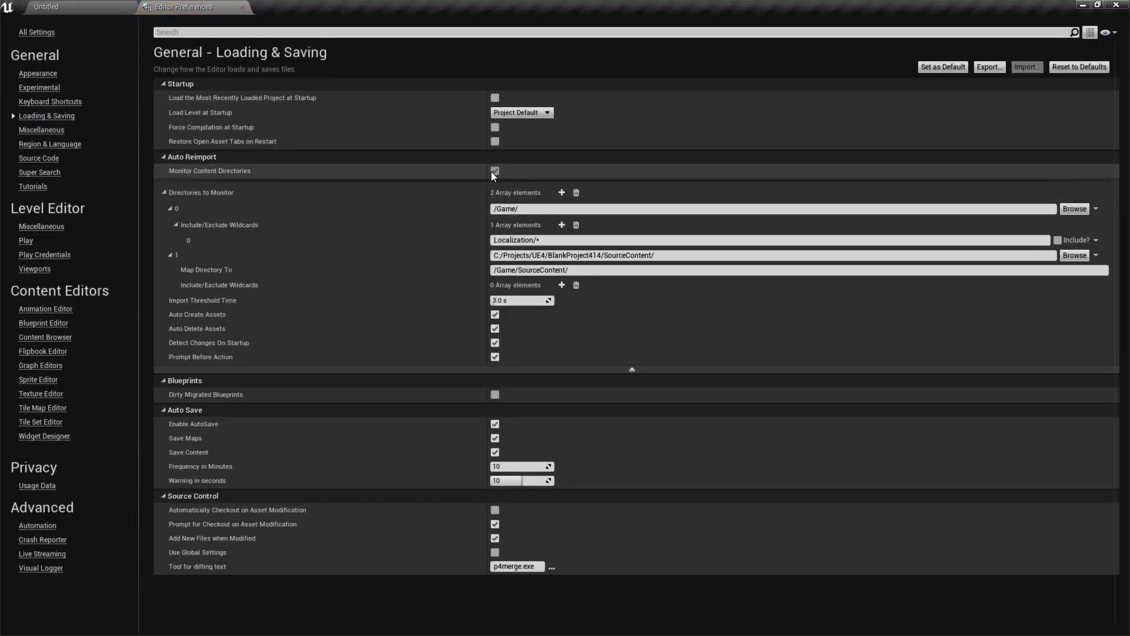
Step: Expand the advanced Auto Reimport options and inspect the /Game/ and SourceContent monitored directories
click(634, 370)
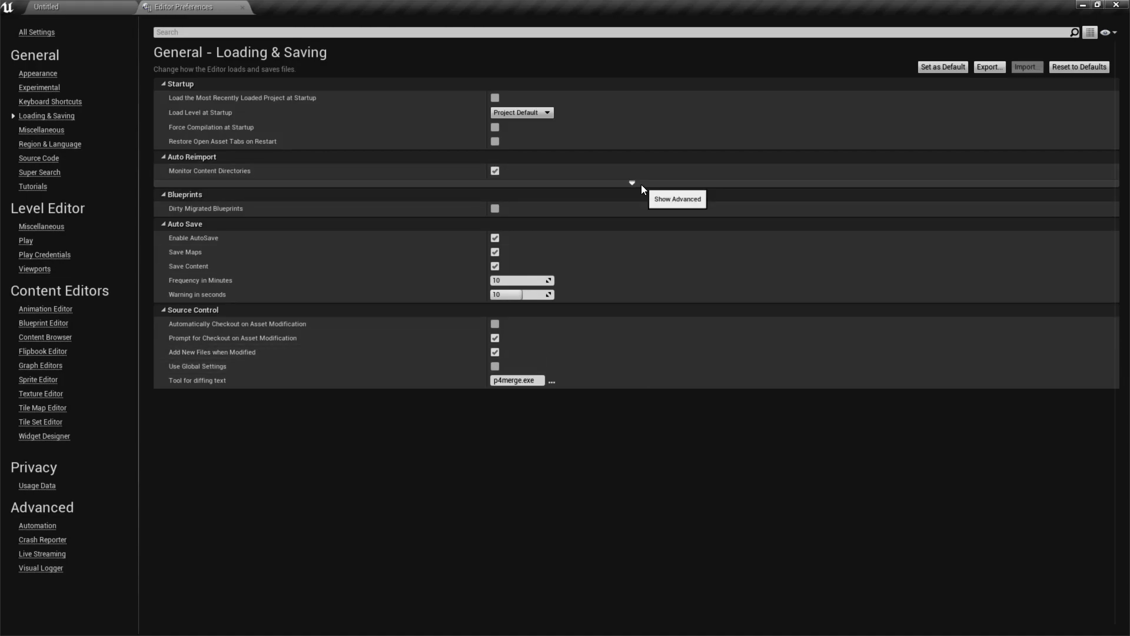
mouse_move(201, 172)
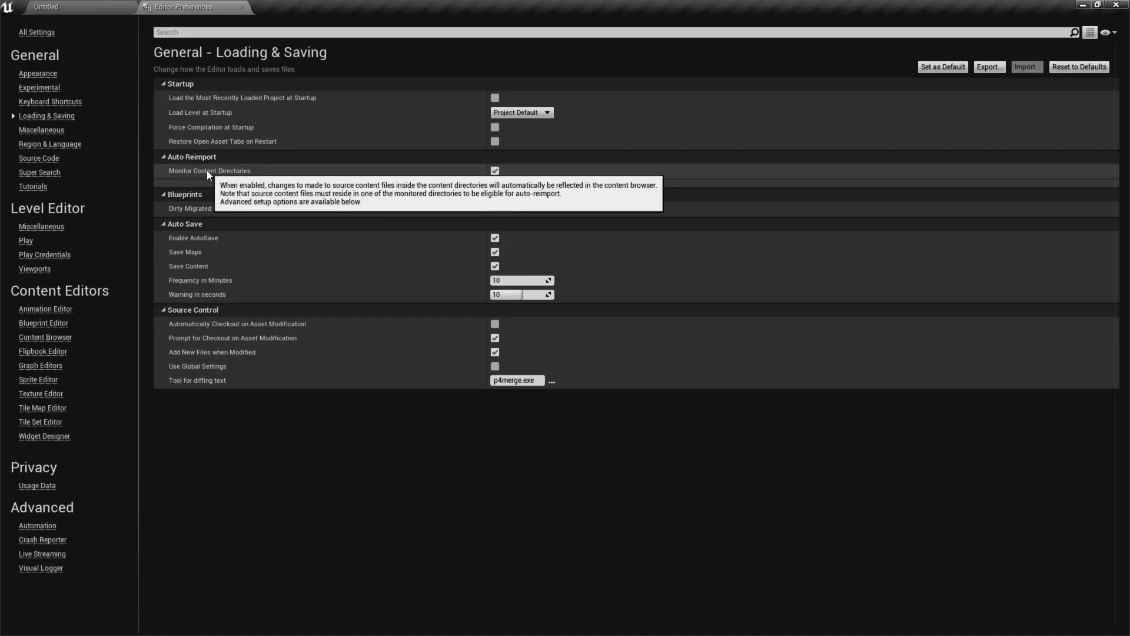
click(496, 171)
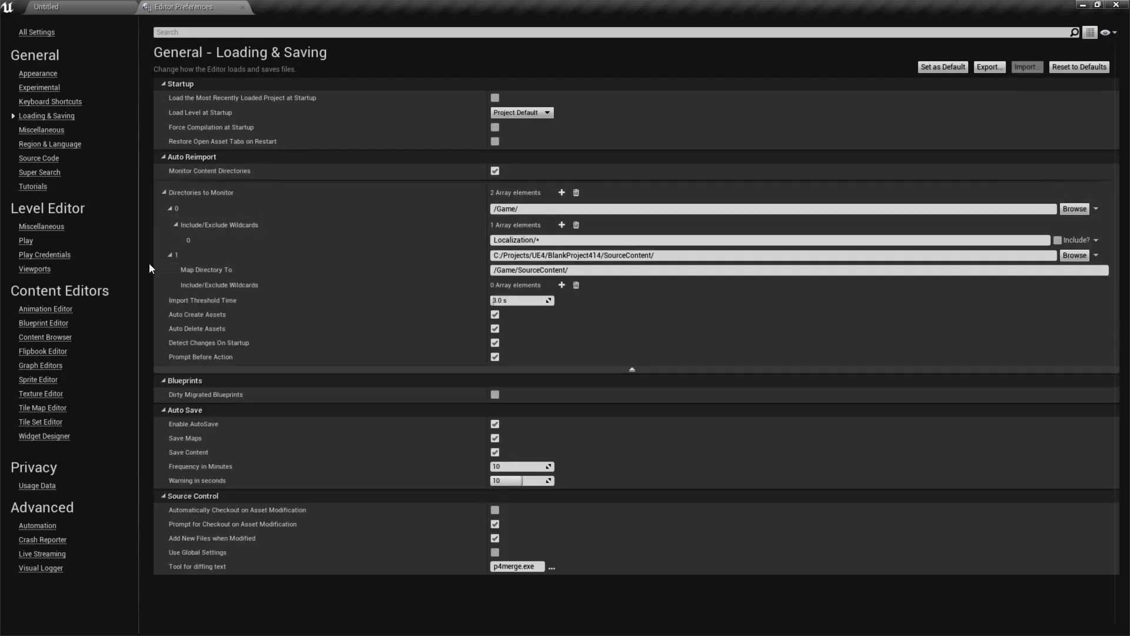
click(170, 255)
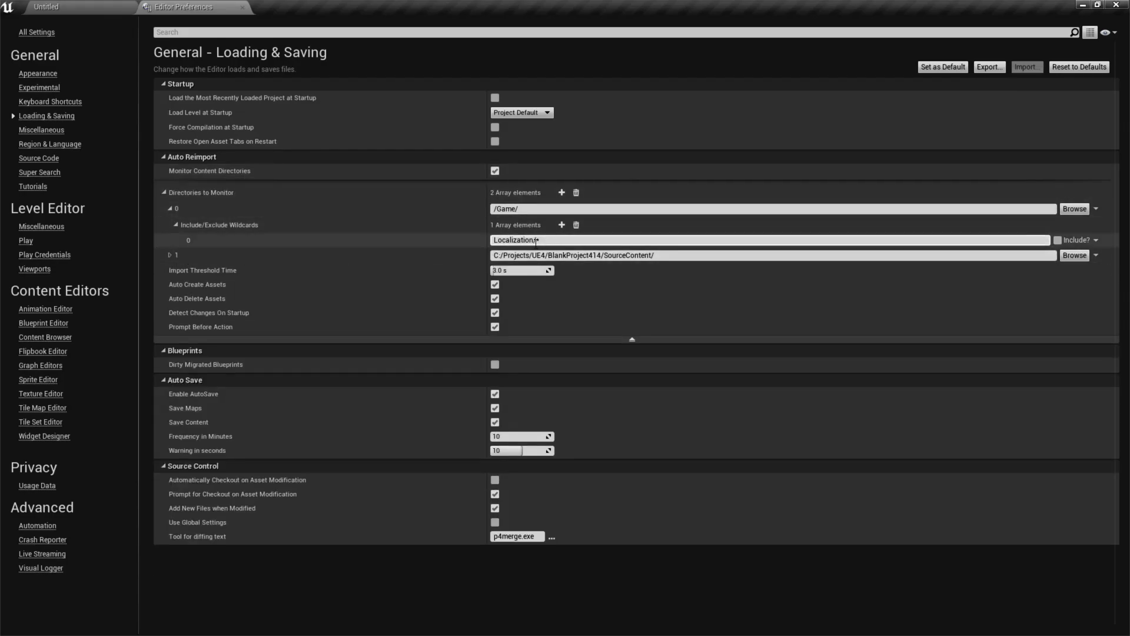
click(530, 209)
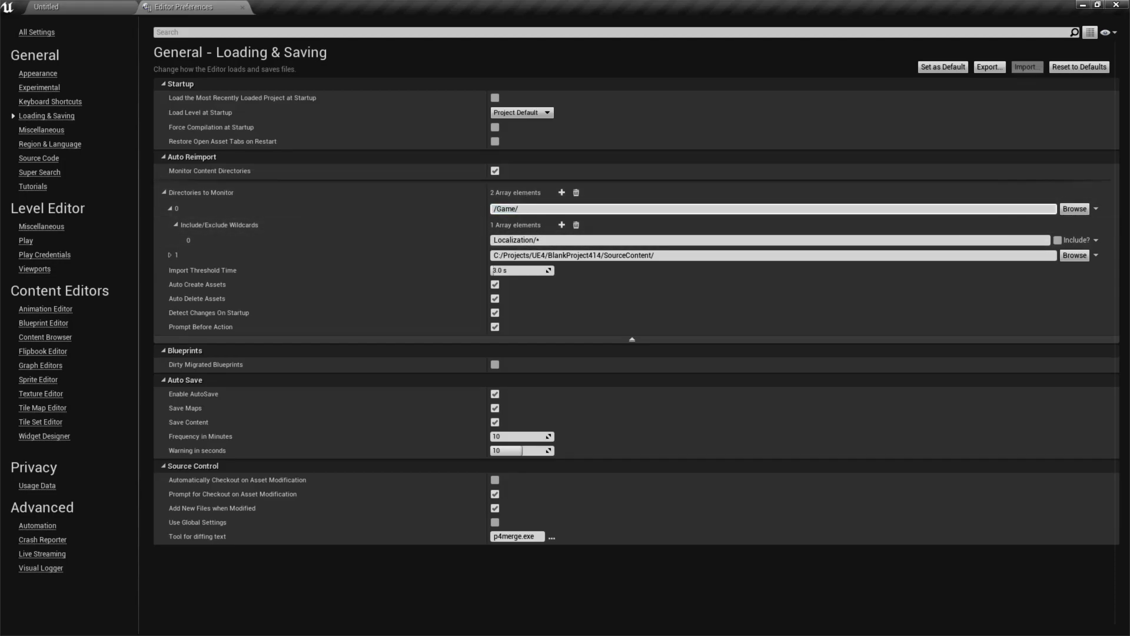
key(alt+Tab)
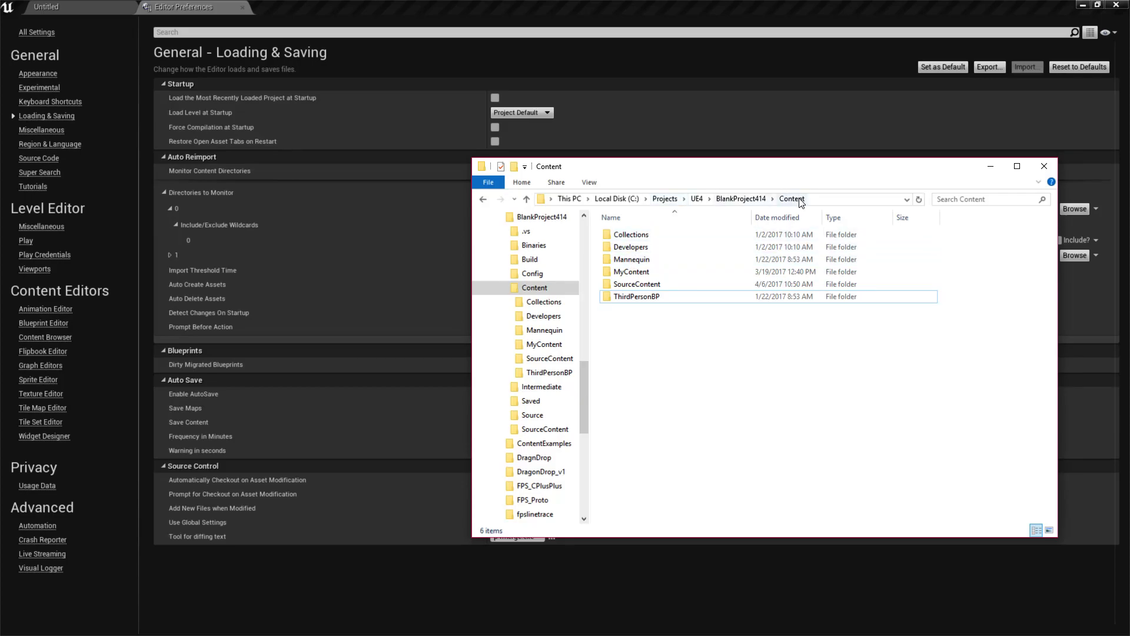
Step: Uncover the monitored directory paths and expand the second Directories to Monitor entry
drag(771, 172, 787, 246)
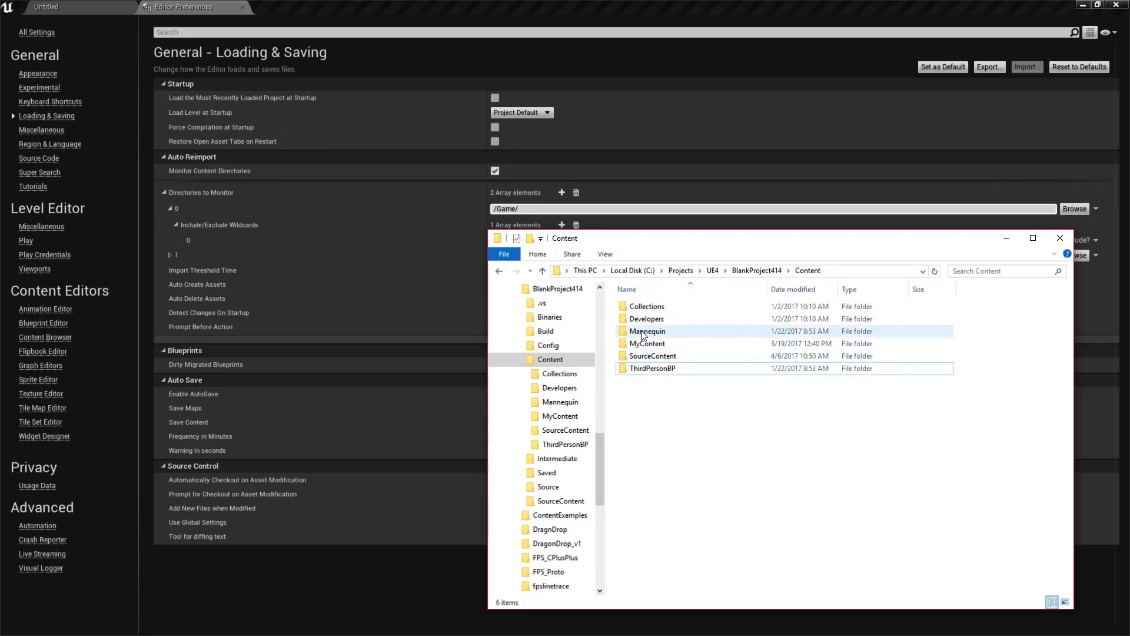
mouse_move(645, 242)
mouse_down()
mouse_move(647, 270)
mouse_move(632, 260)
mouse_up()
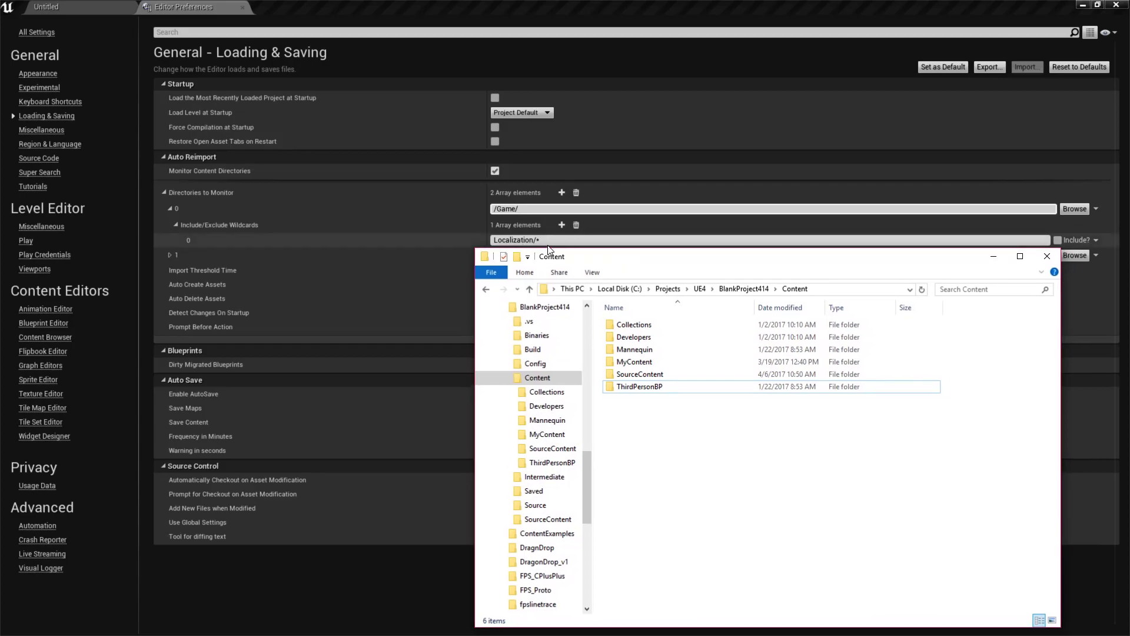
click(538, 240)
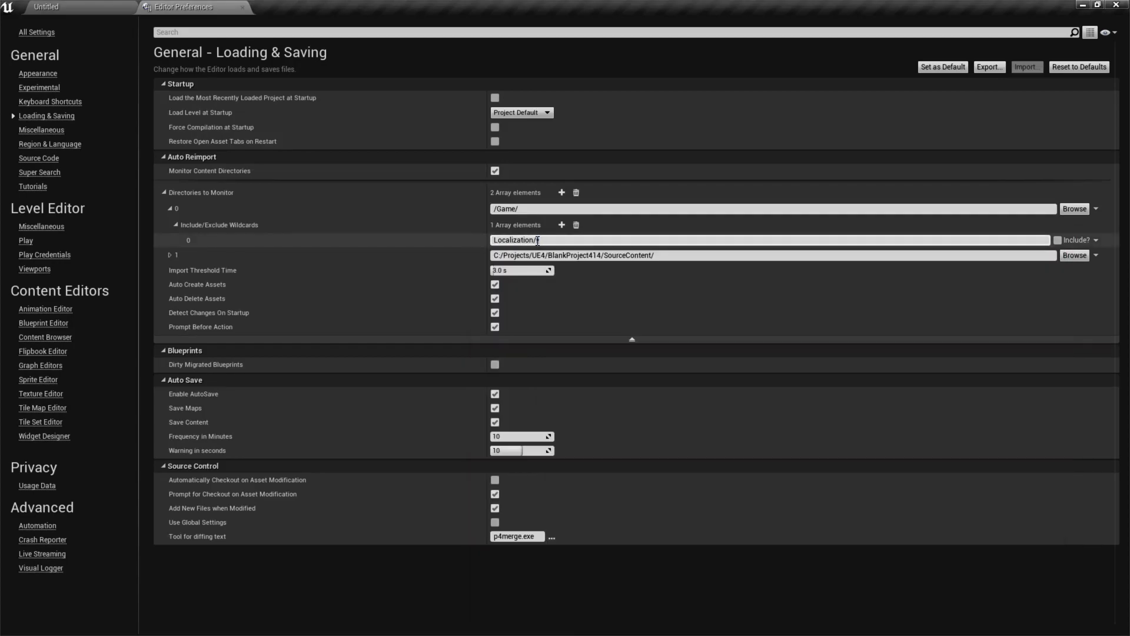
click(545, 239)
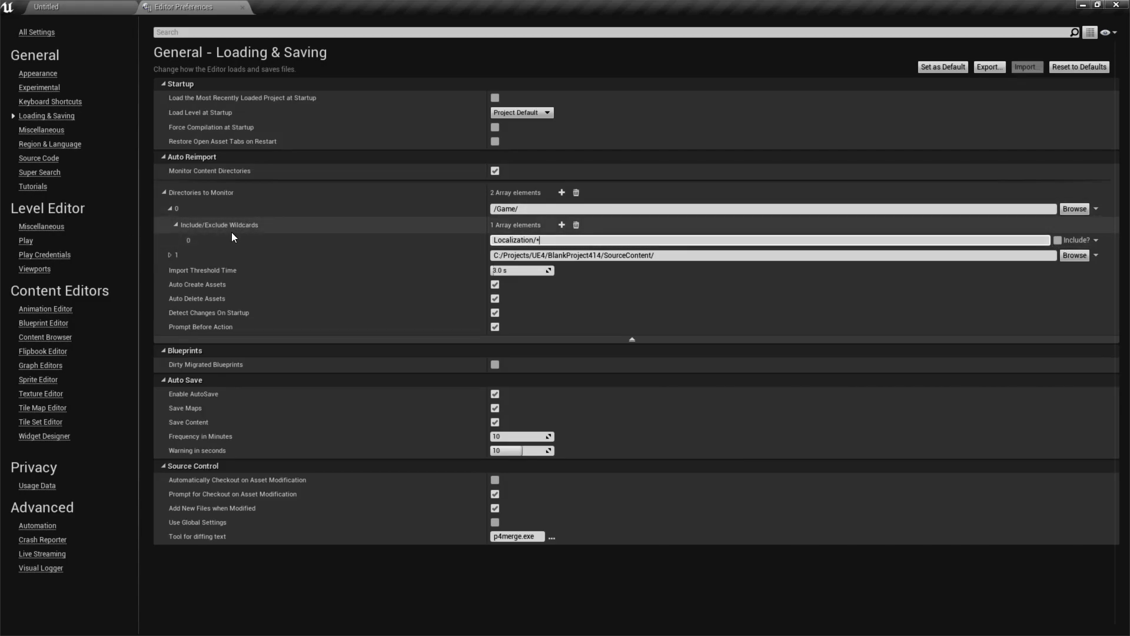
click(170, 255)
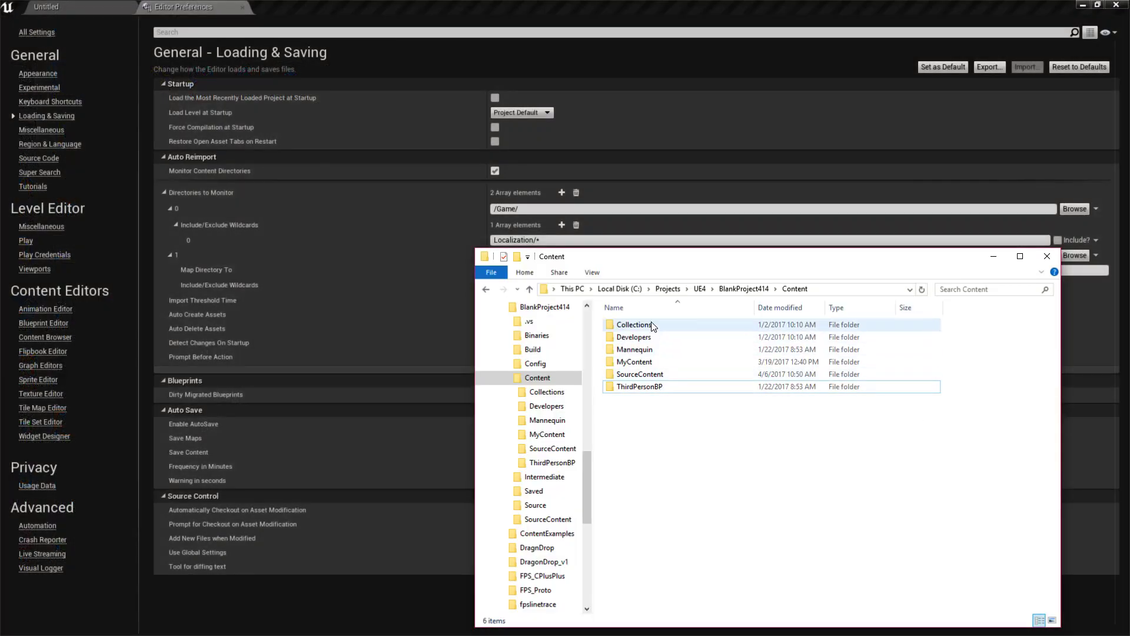
Step: Open the SourceContent folder on disk and compare it with the /Game/SourceContent/ mapping
click(744, 288)
double_click(640, 423)
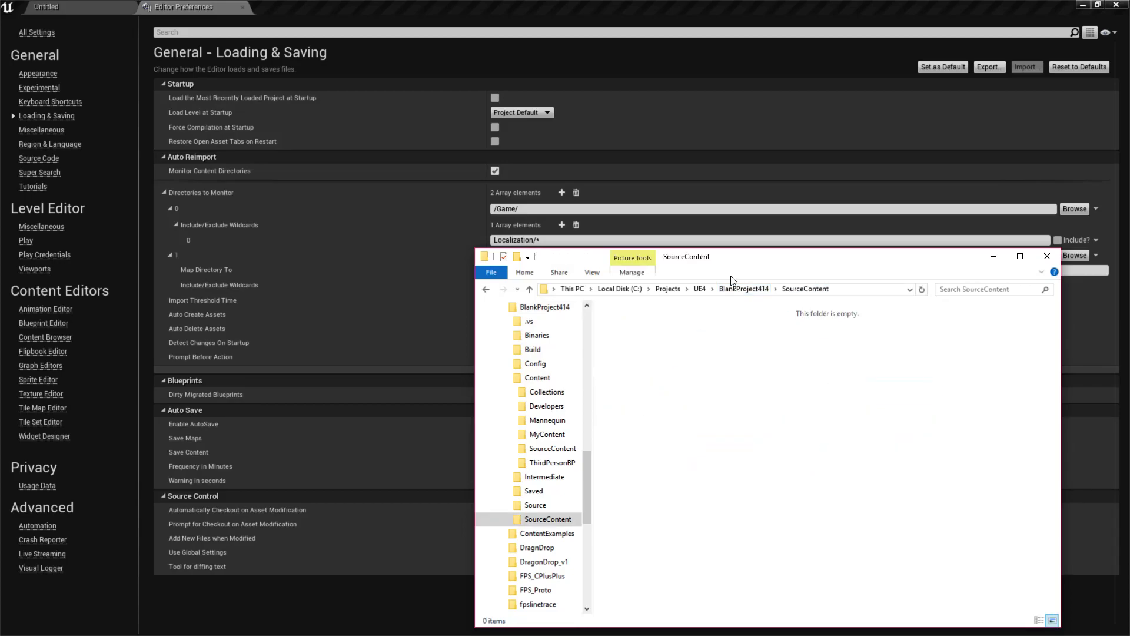
drag(633, 251, 632, 315)
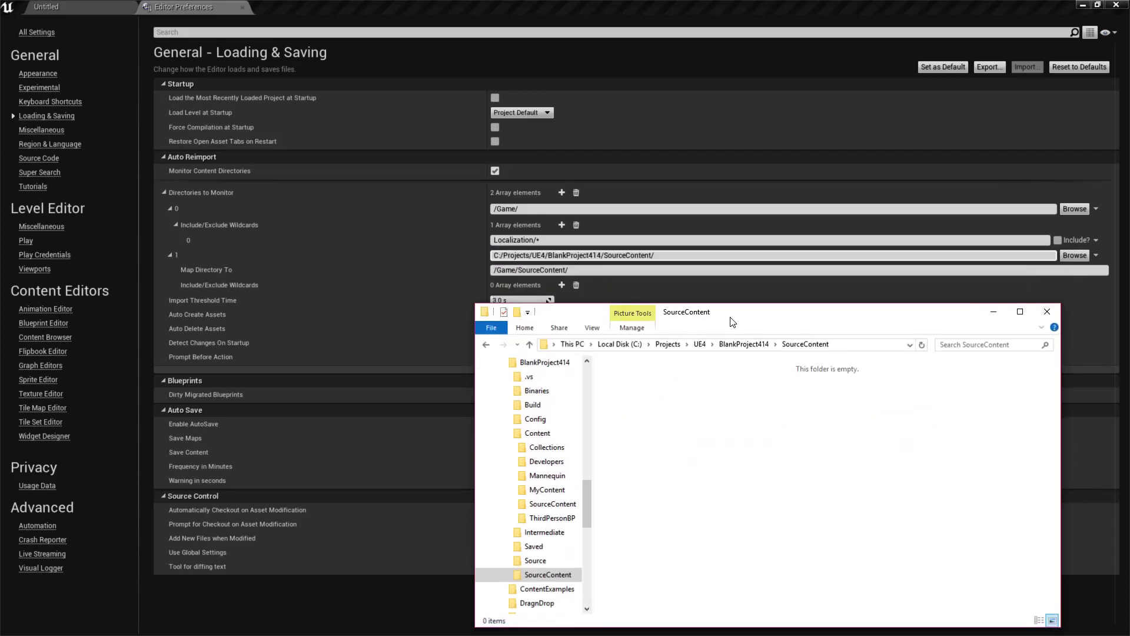
drag(734, 324, 649, 312)
click(620, 341)
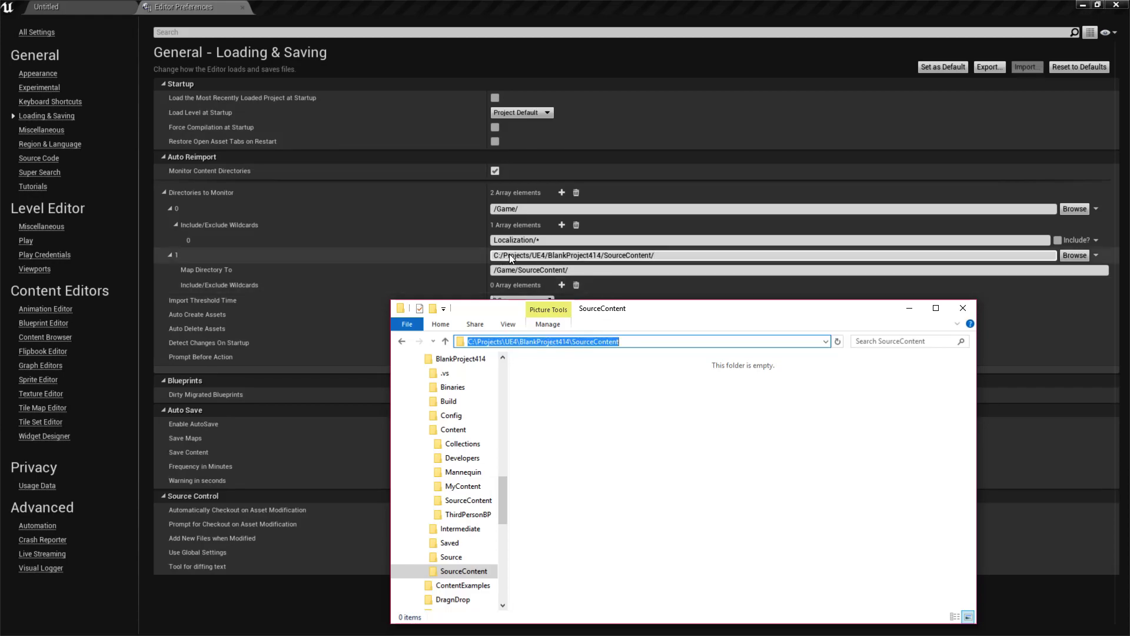
click(671, 255)
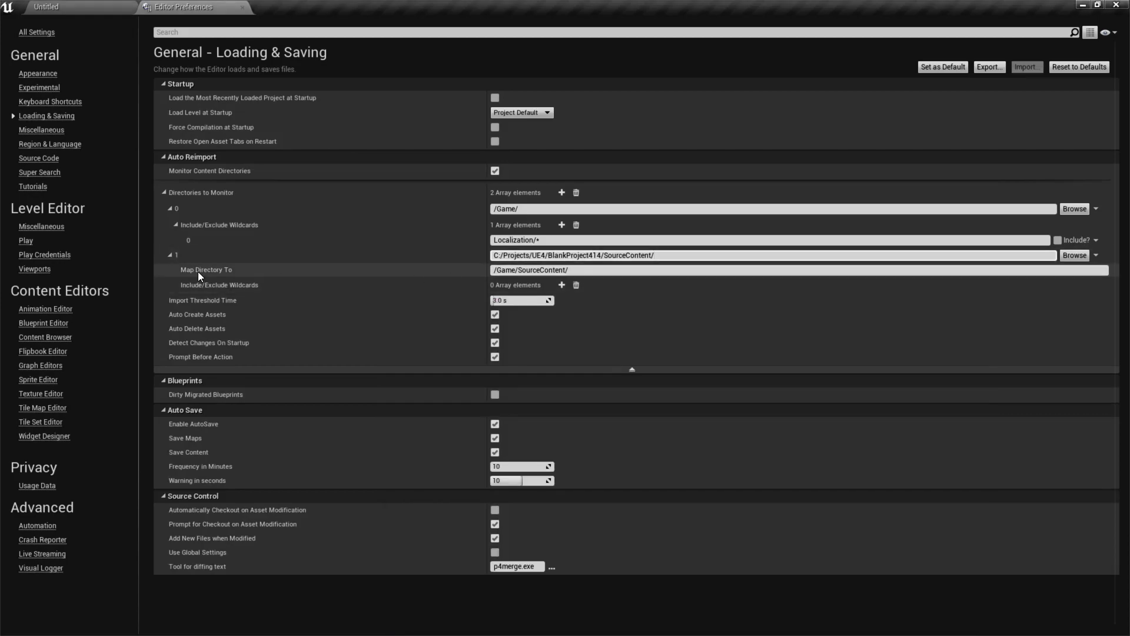
click(545, 269)
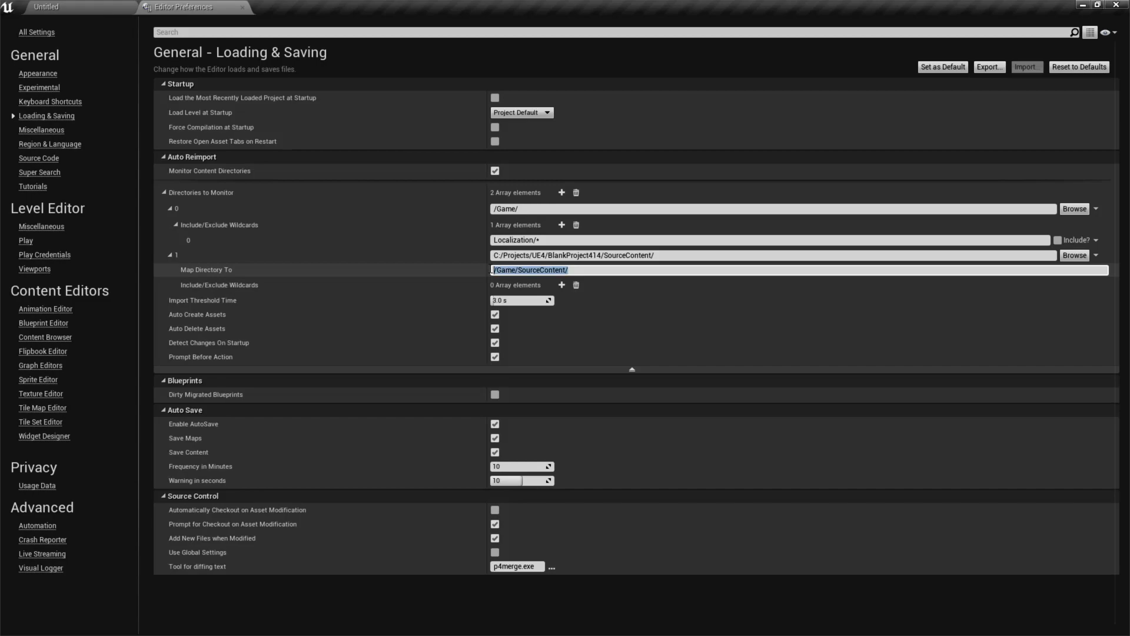
click(511, 208)
Step: Show the empty SourceContent folder in the Content Browser, then bring Explorer's SourceContent folder forward
click(46, 6)
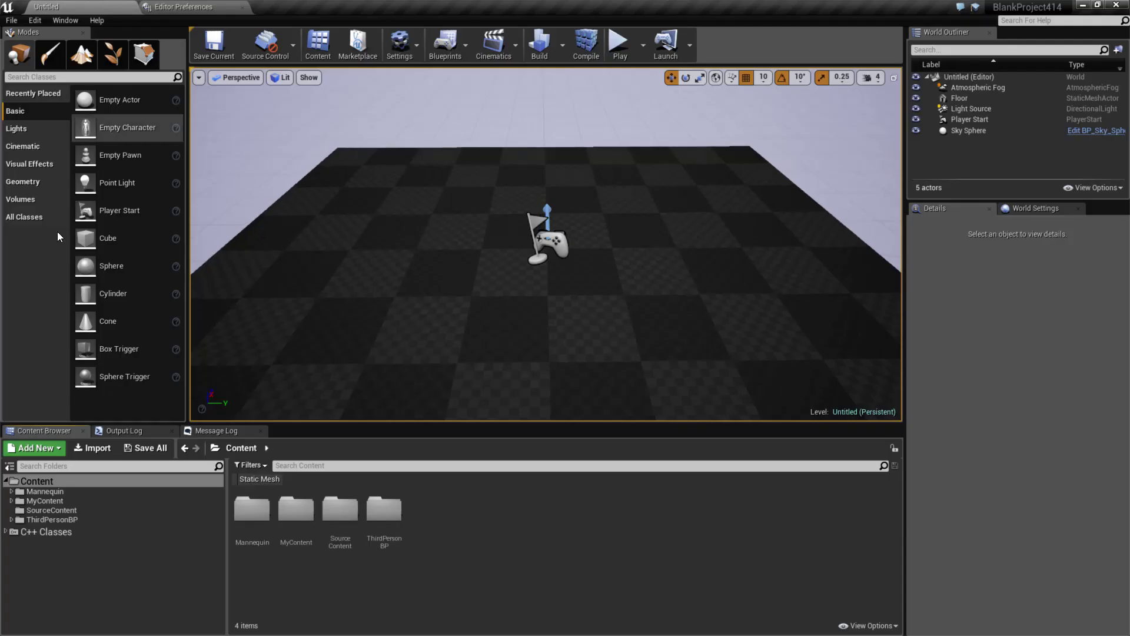
click(174, 7)
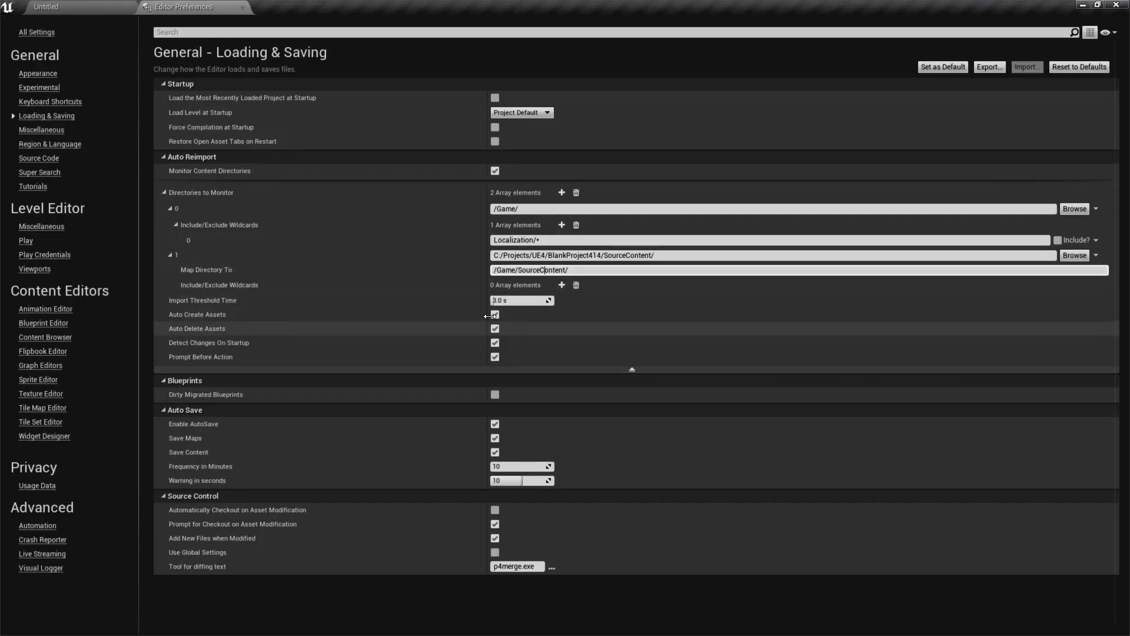
click(46, 7)
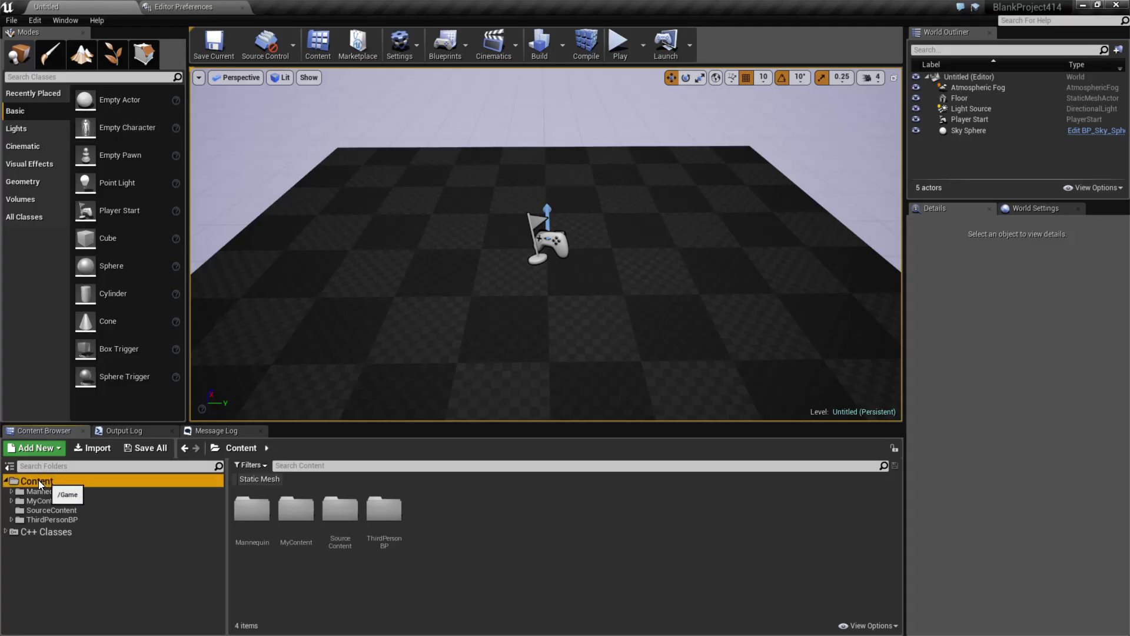
click(49, 510)
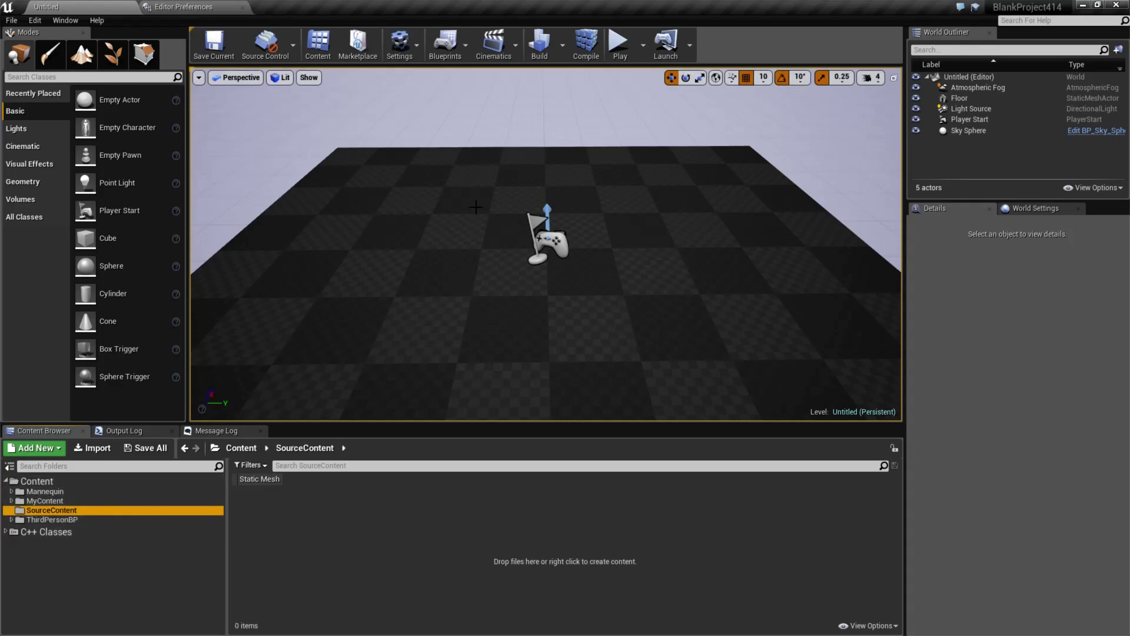
click(200, 7)
key(alt+Tab)
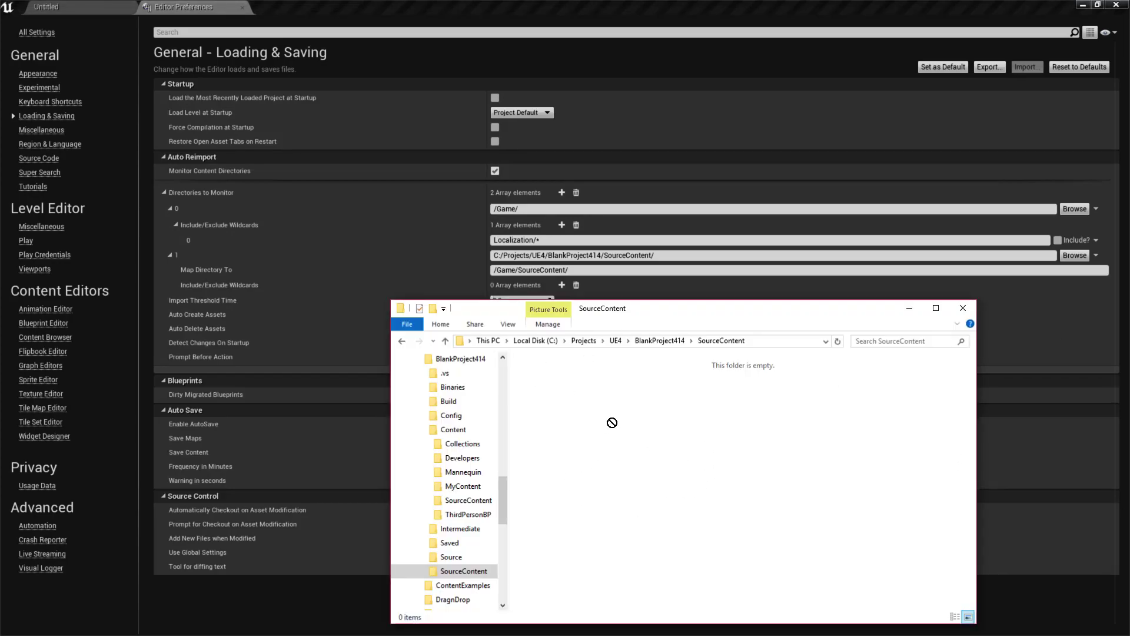
Step: Drop Cat.jpg into SourceContent on disk and check its auto-imported Cat texture in /Game/SourceContent
drag(612, 423, 610, 423)
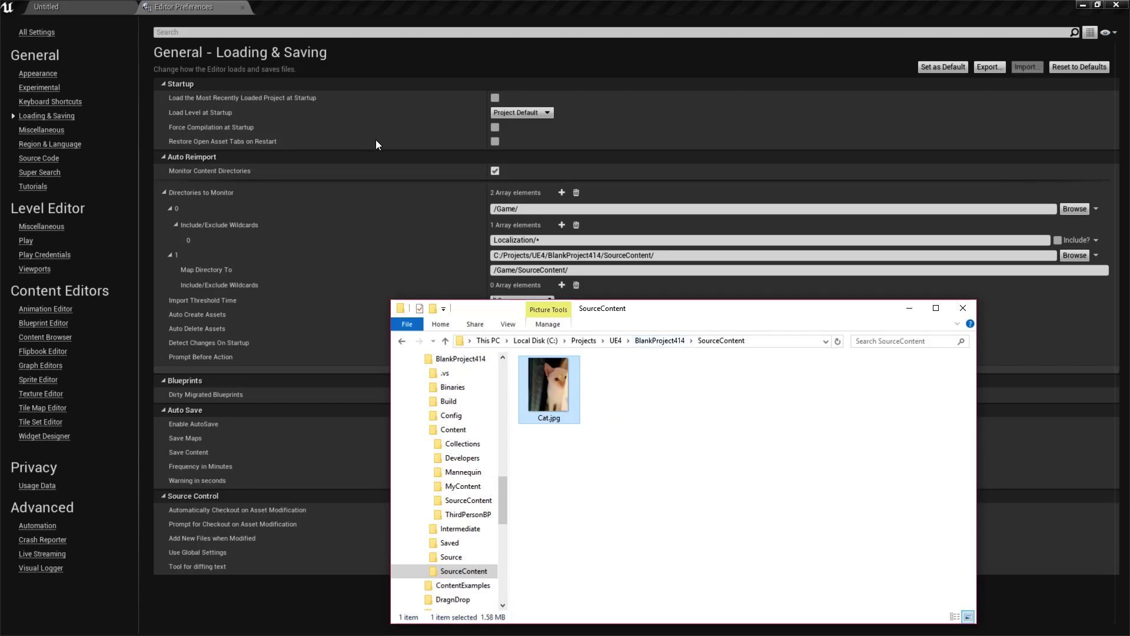
click(87, 6)
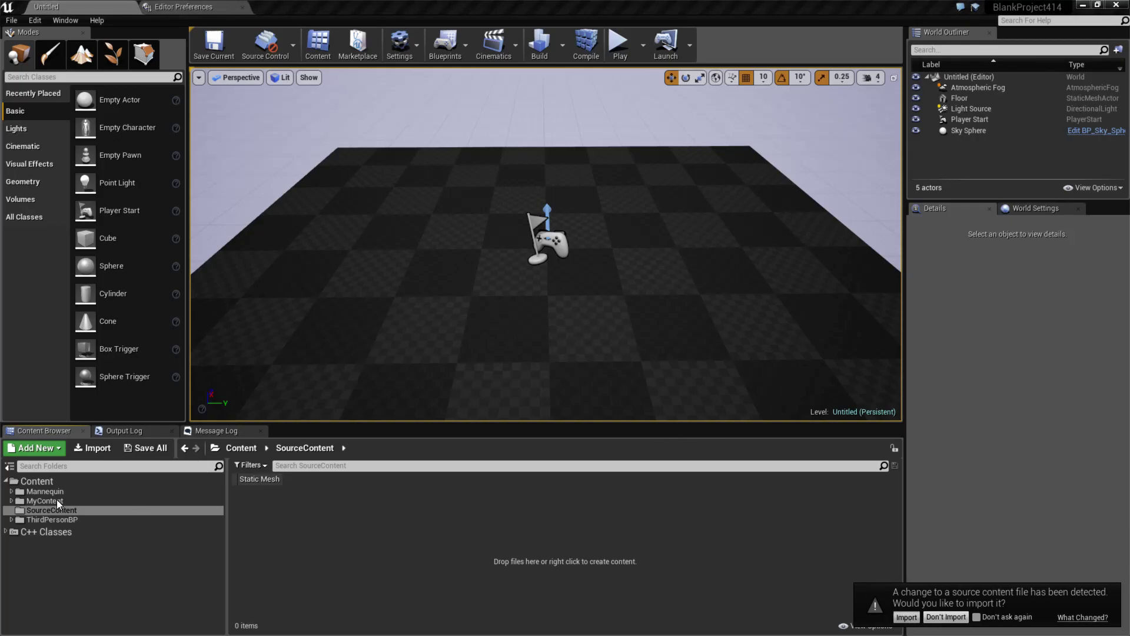
double_click(266, 514)
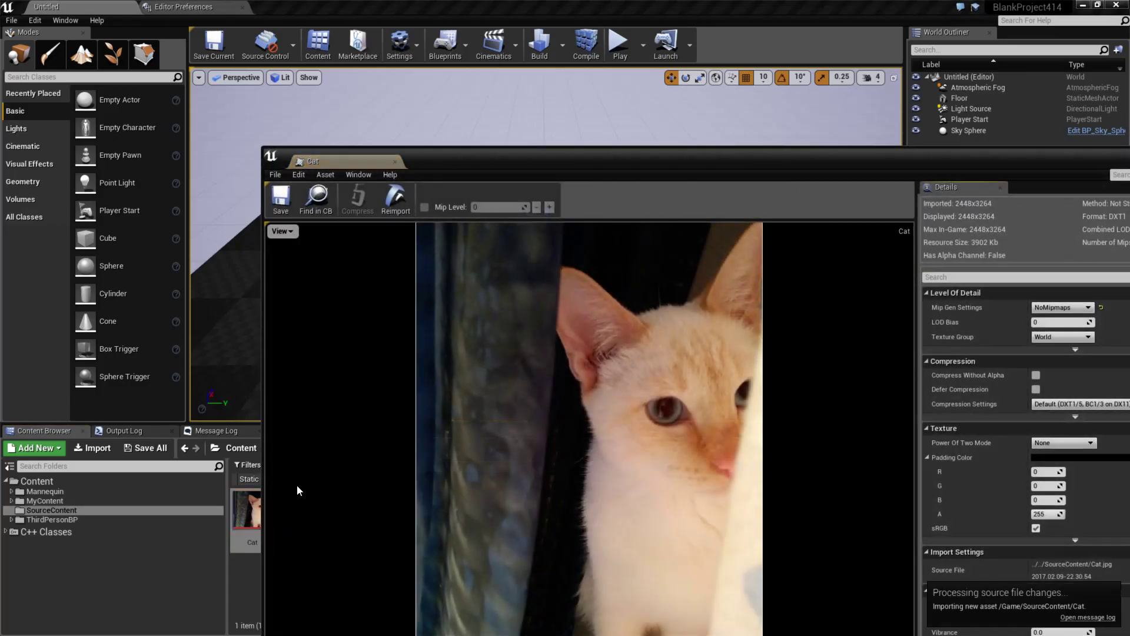
drag(365, 160, 375, 170)
click(44, 501)
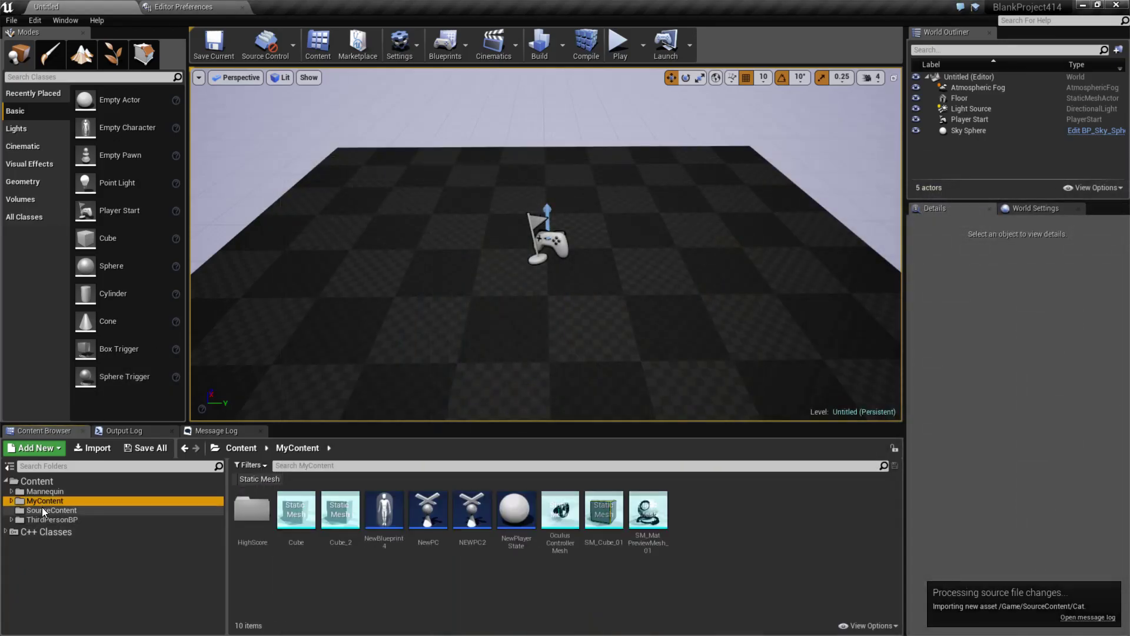
click(52, 510)
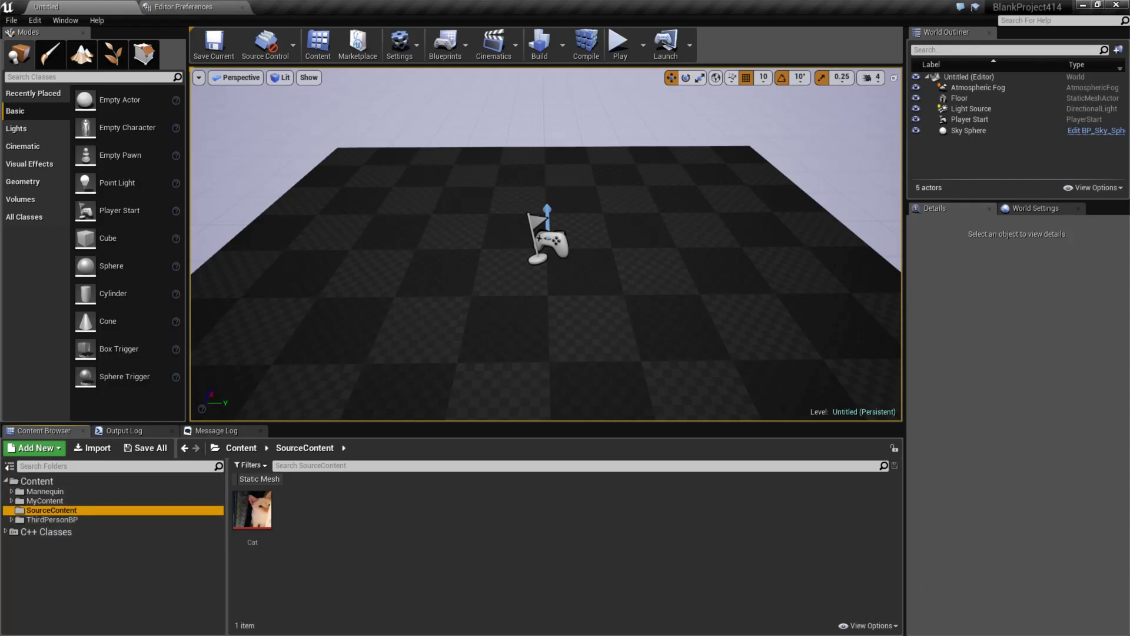
key(alt+Tab)
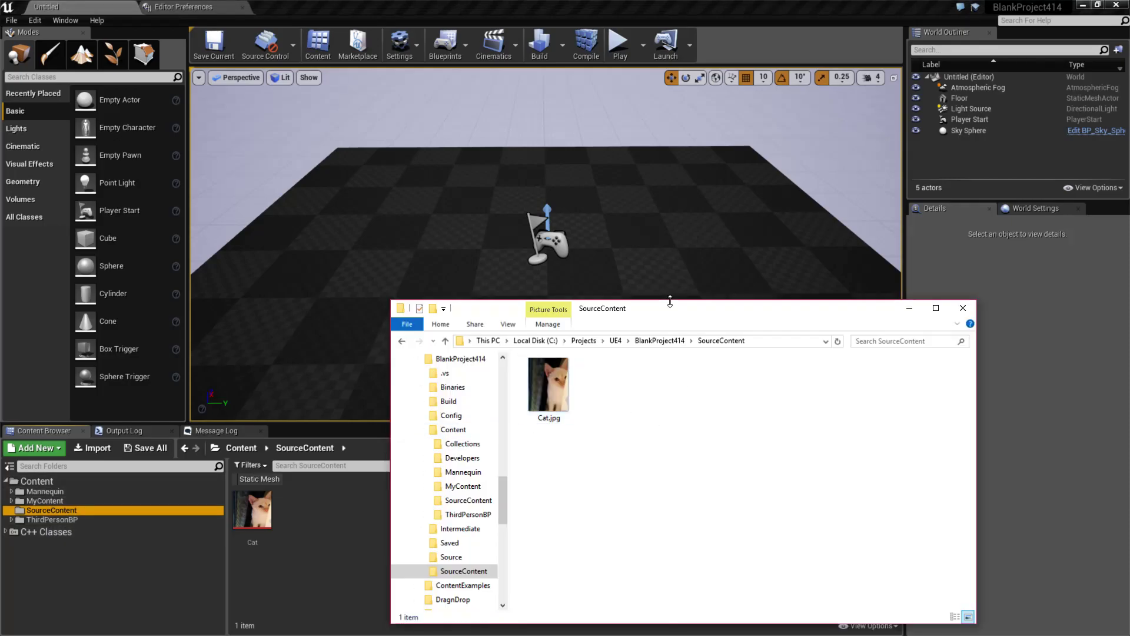
Step: Navigate Explorer to Content/SourceContent to find the Cat.uasset file
key(alt+Tab)
drag(670, 282, 647, 259)
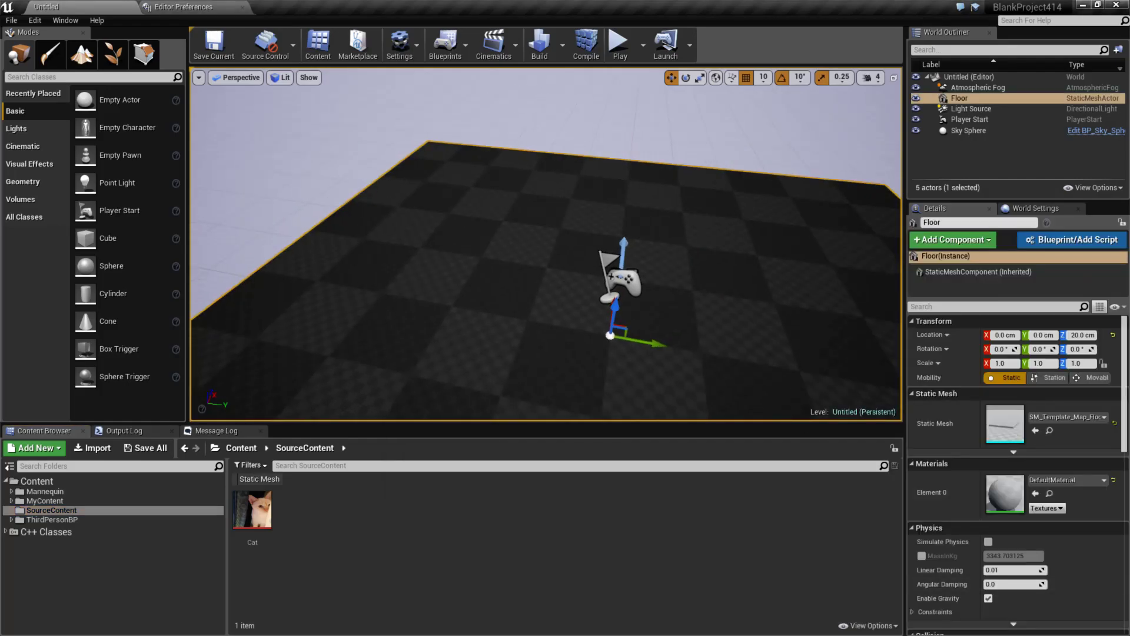
key(alt+Tab)
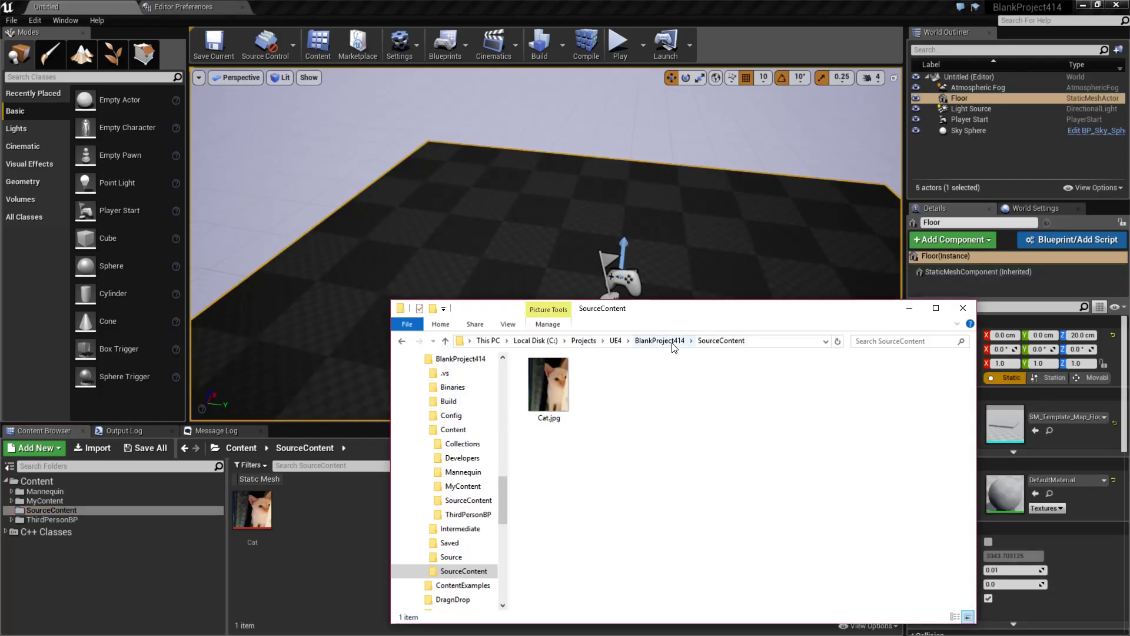
click(672, 345)
double_click(553, 430)
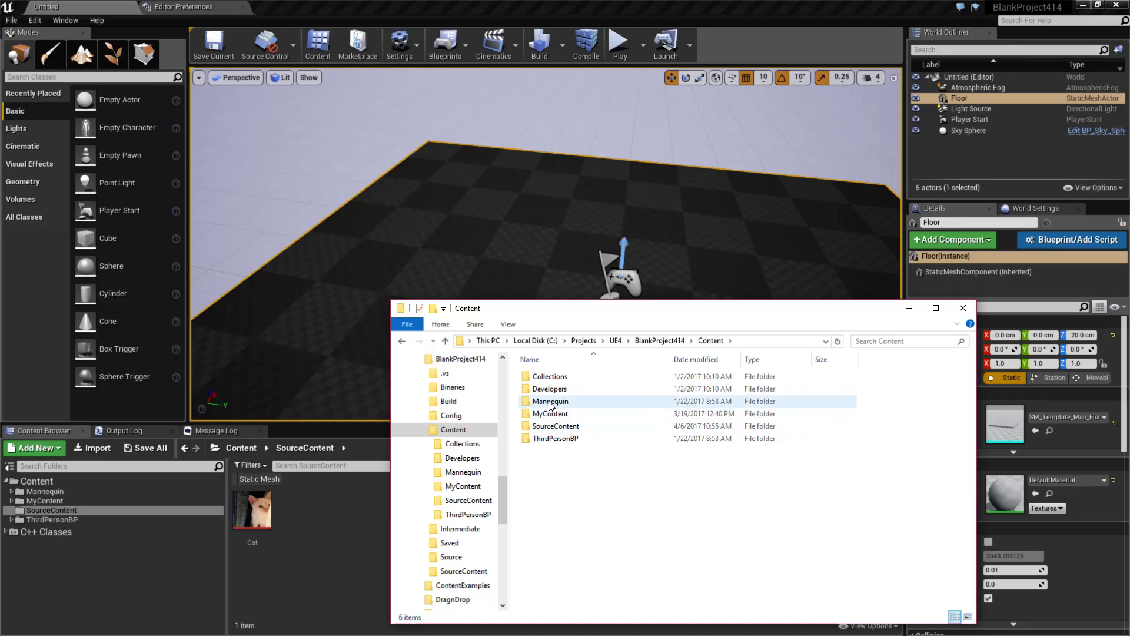
double_click(550, 426)
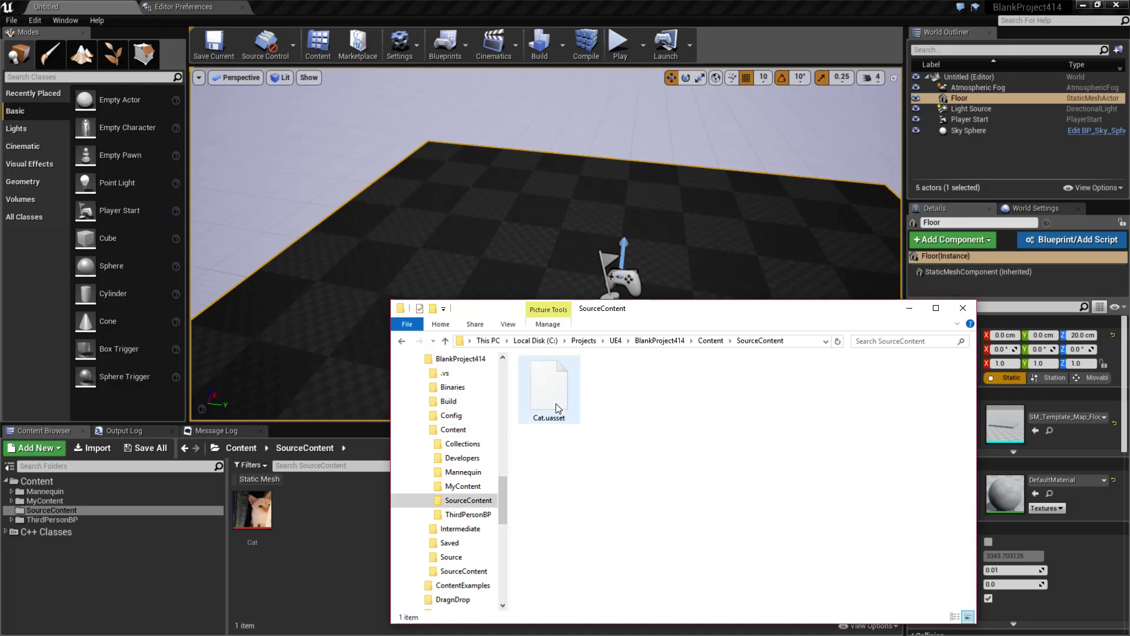
Step: Delete the Cat texture from the Content Browser, confirm the folder is empty, and close Explorer
click(239, 503)
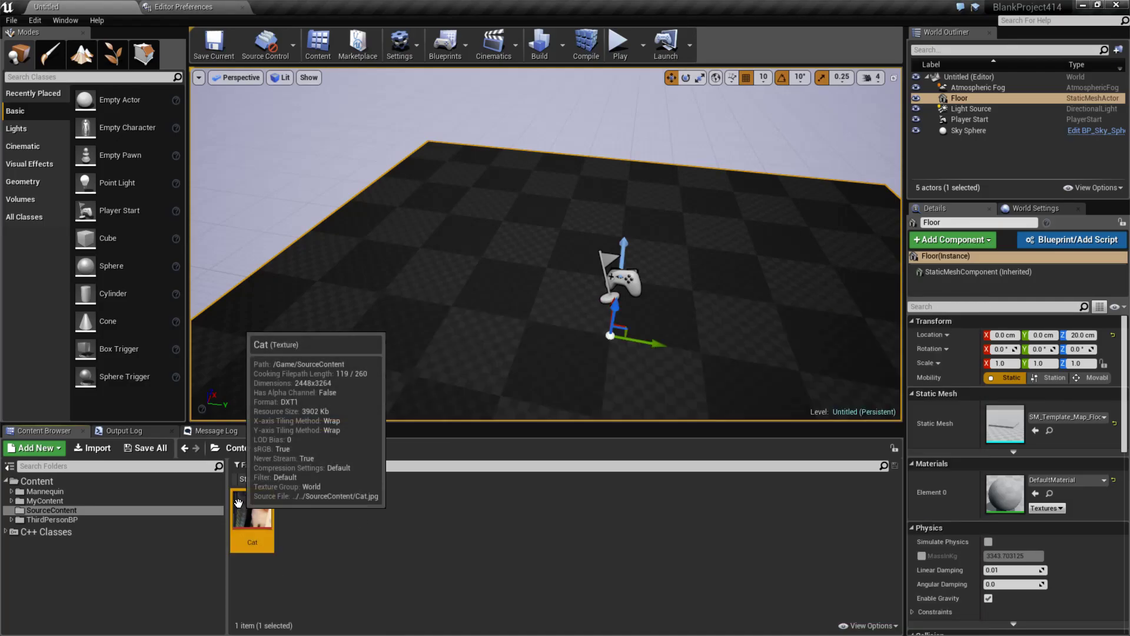
key(Delete)
click(511, 507)
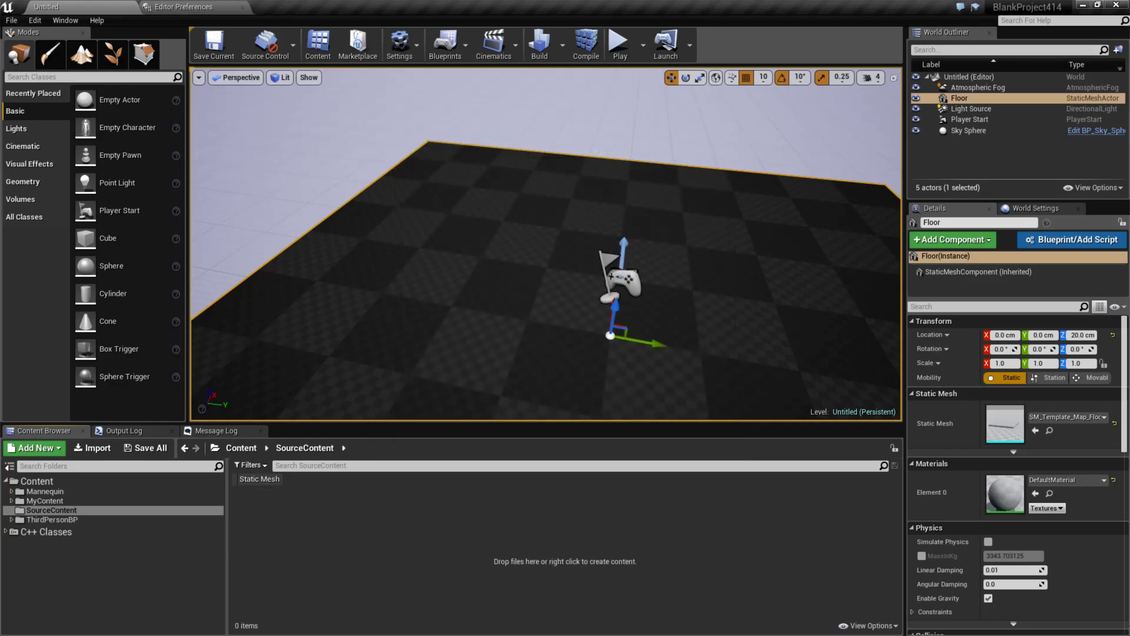
key(alt+Tab)
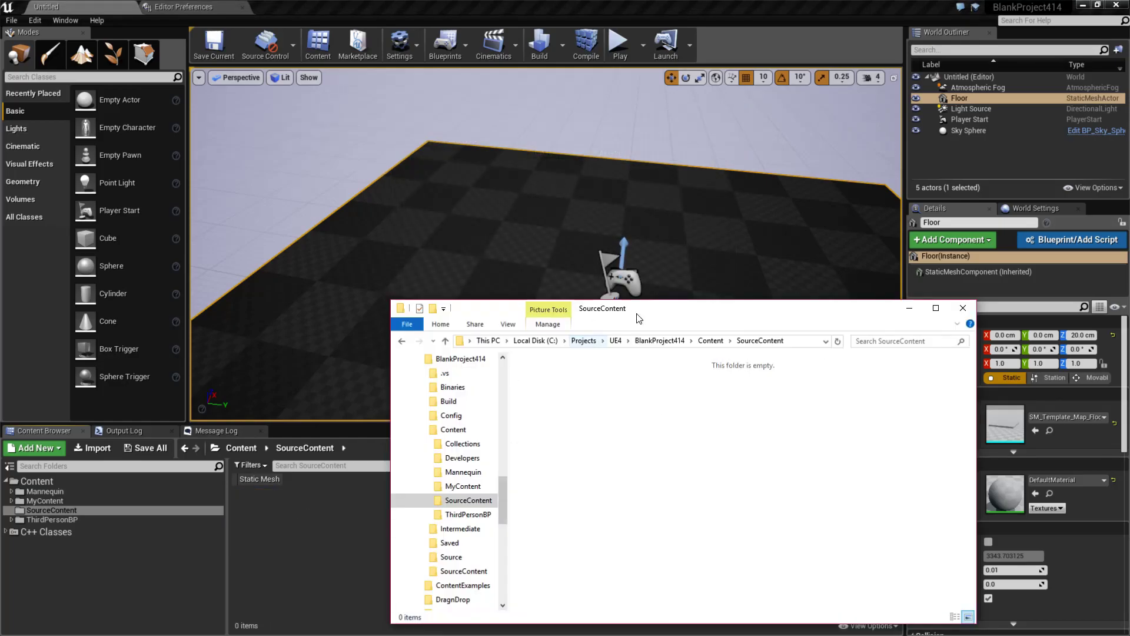
drag(663, 312, 589, 293)
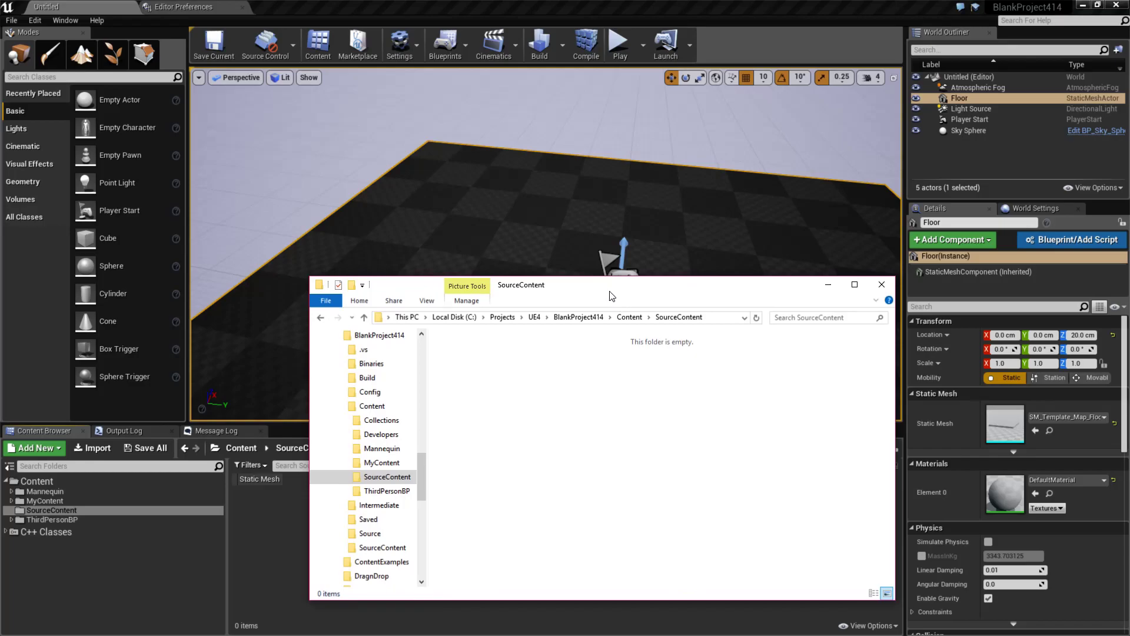
click(209, 5)
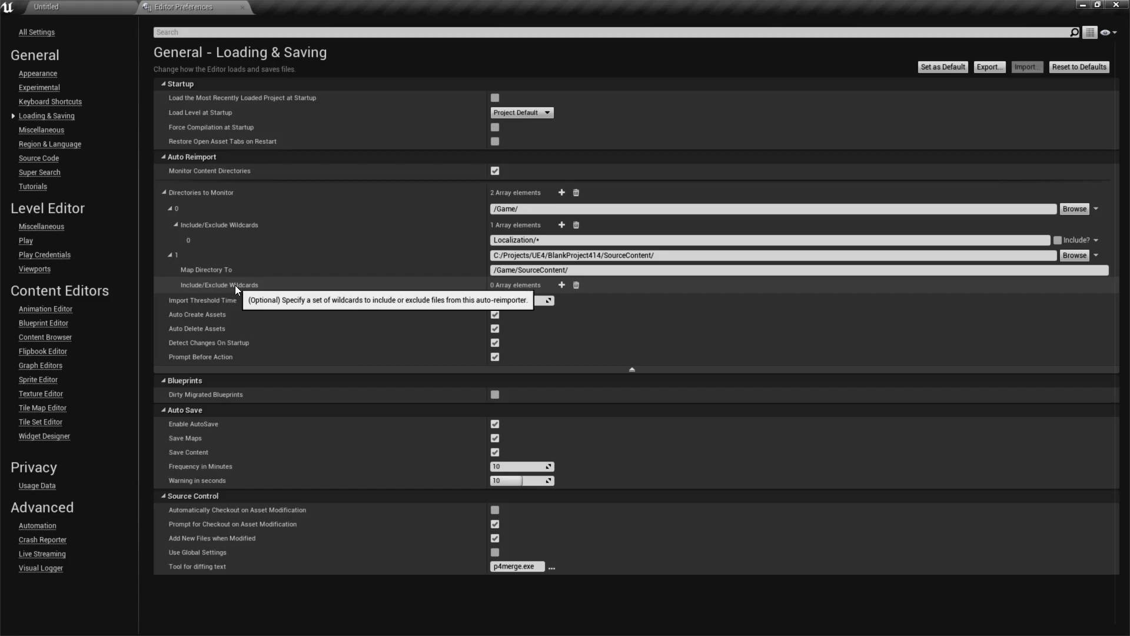
Step: Remove all include/exclude wildcard entries from the SourceContent directory mapping
click(562, 285)
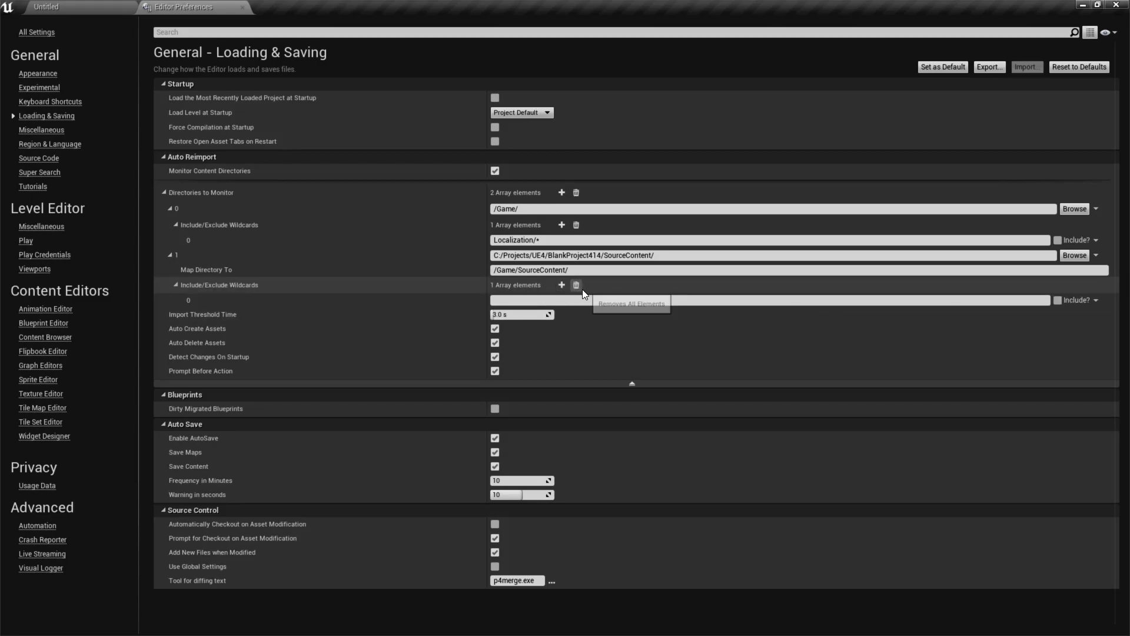
click(1096, 301)
click(1099, 321)
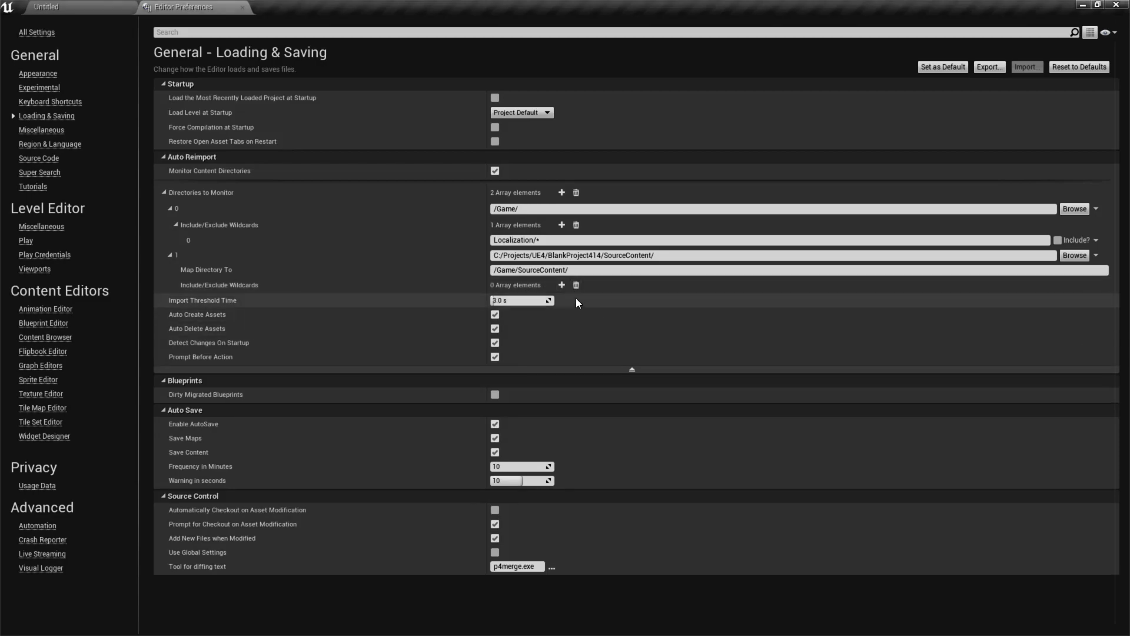
click(561, 285)
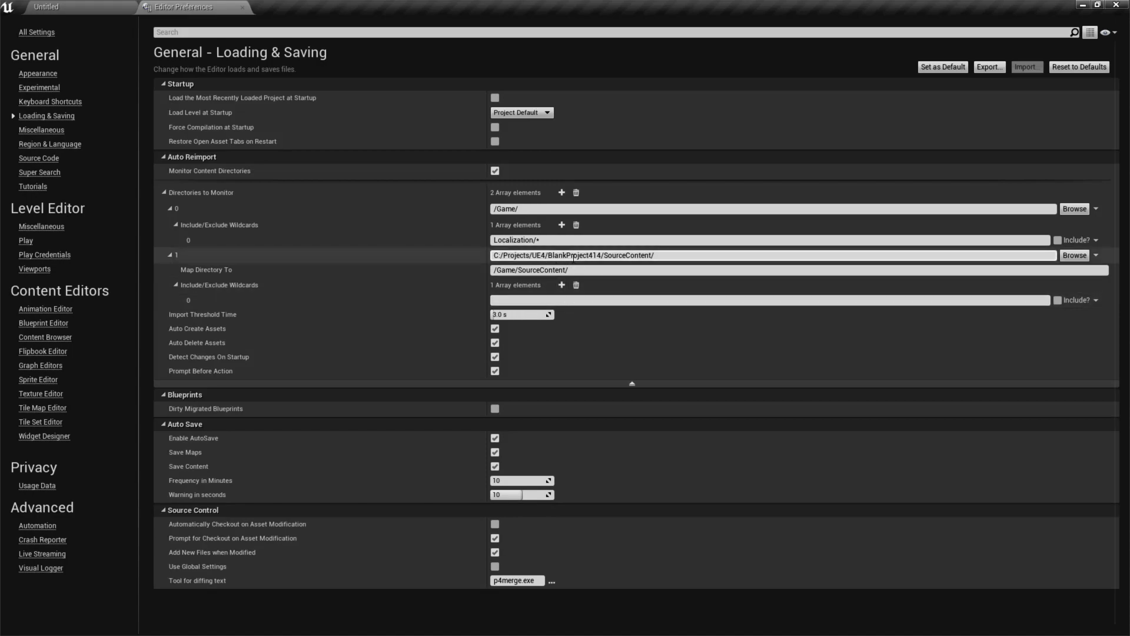
click(529, 209)
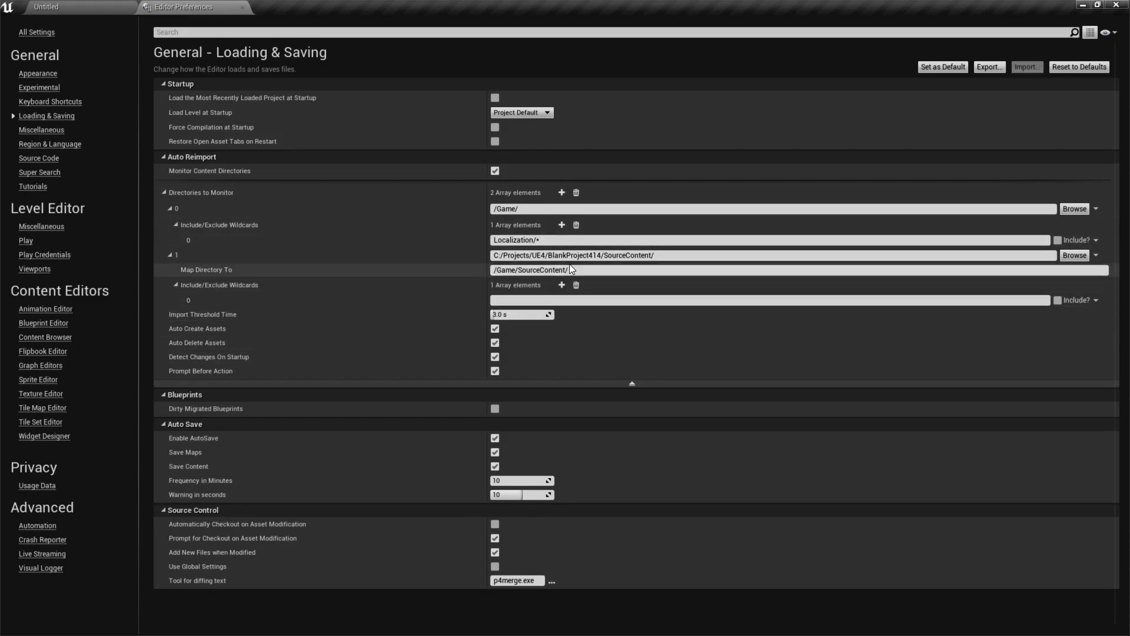
click(1096, 300)
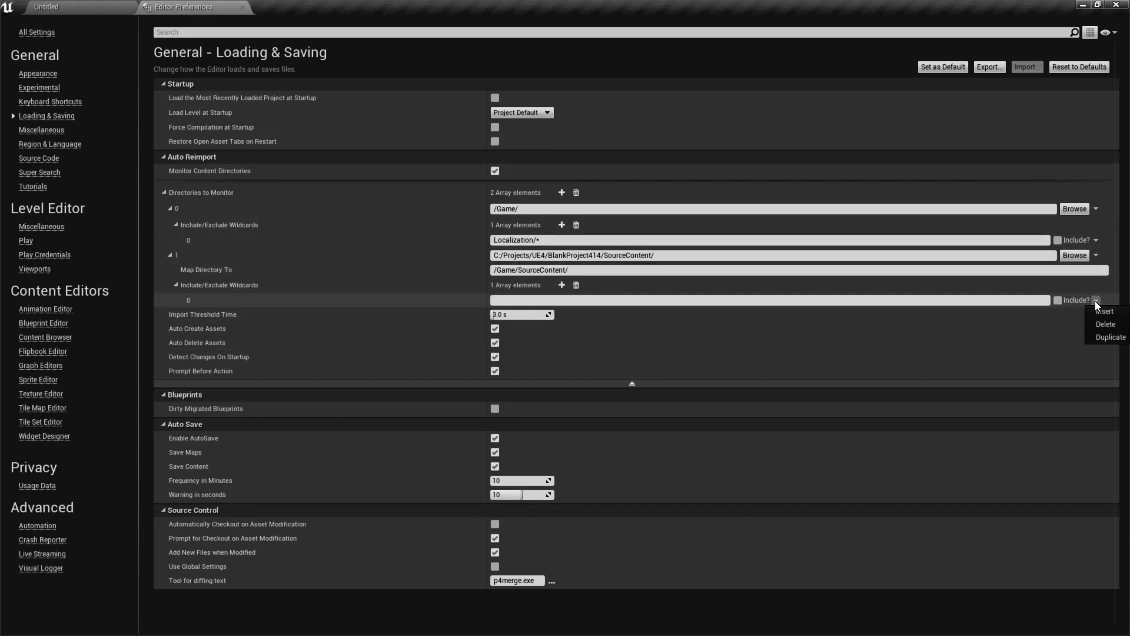
click(1093, 330)
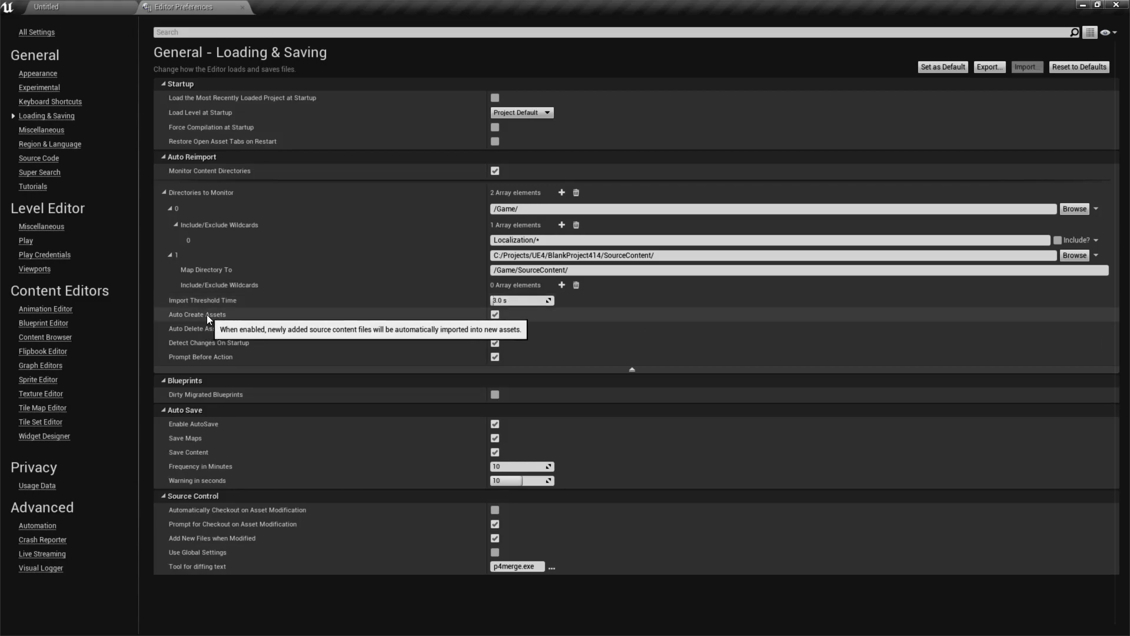
Step: Turn on Auto Create Assets and Detect Changes On Startup, then return to the Untitled level
click(495, 314)
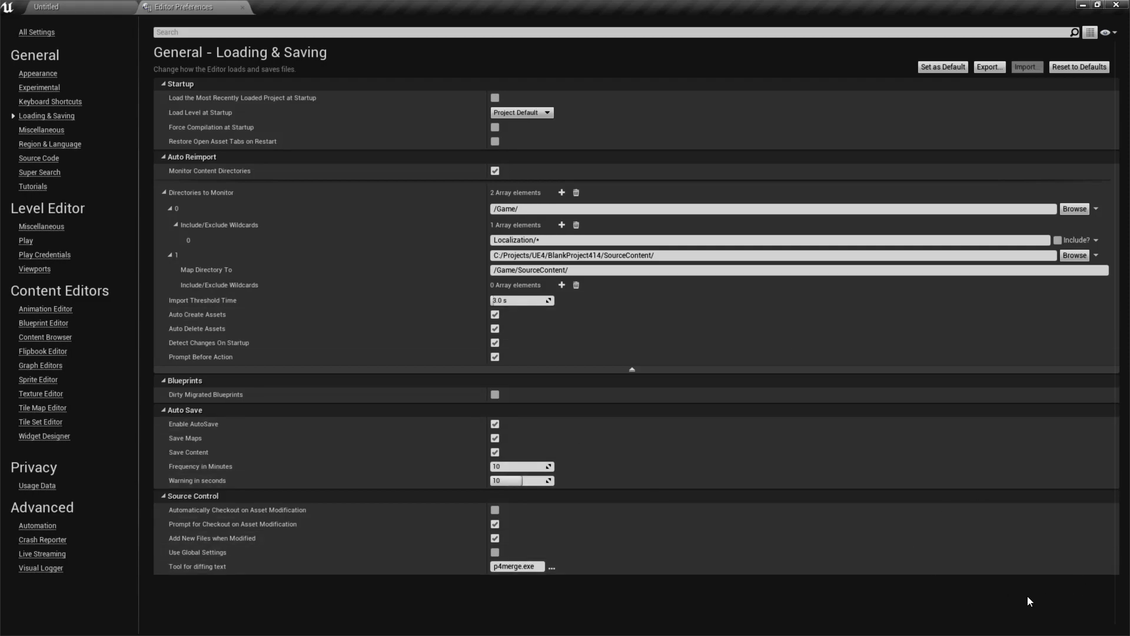
click(494, 314)
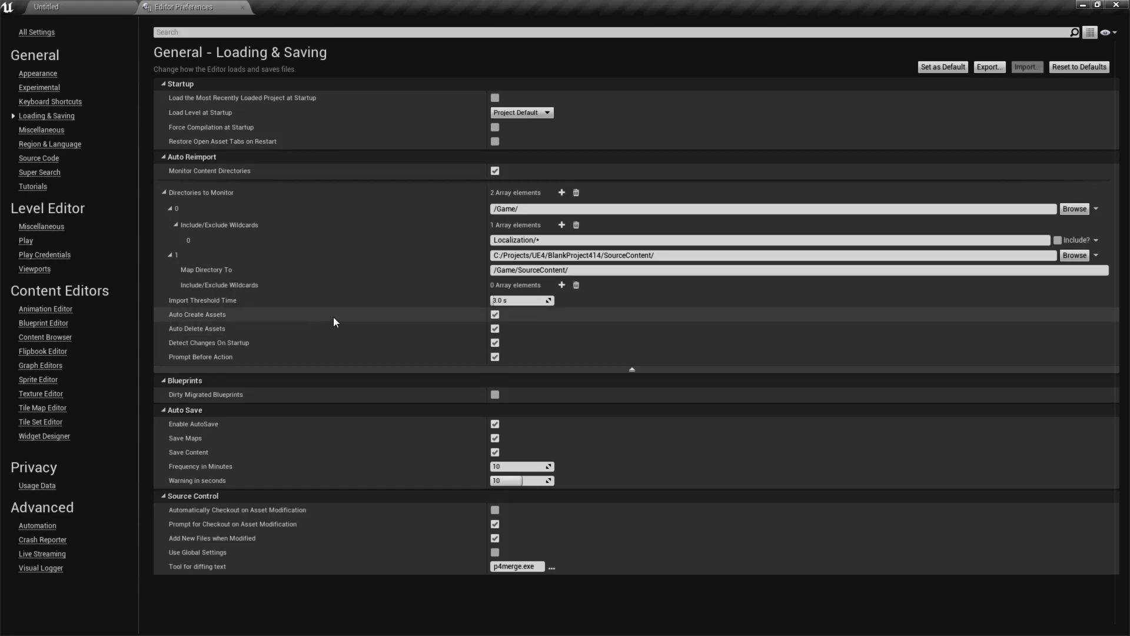
click(496, 342)
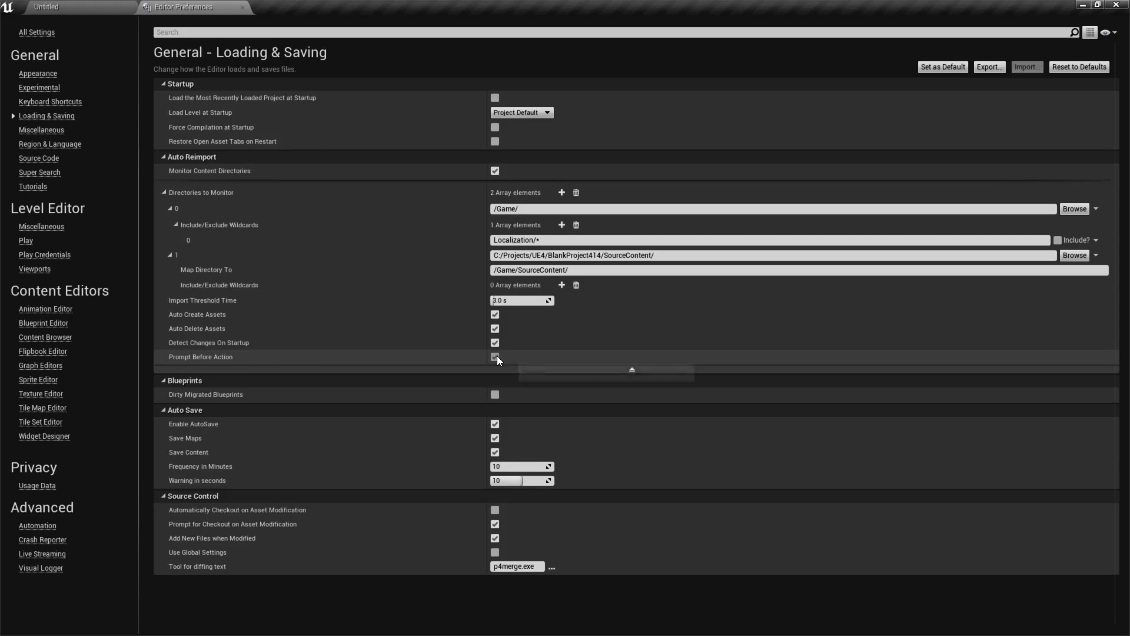
click(134, 6)
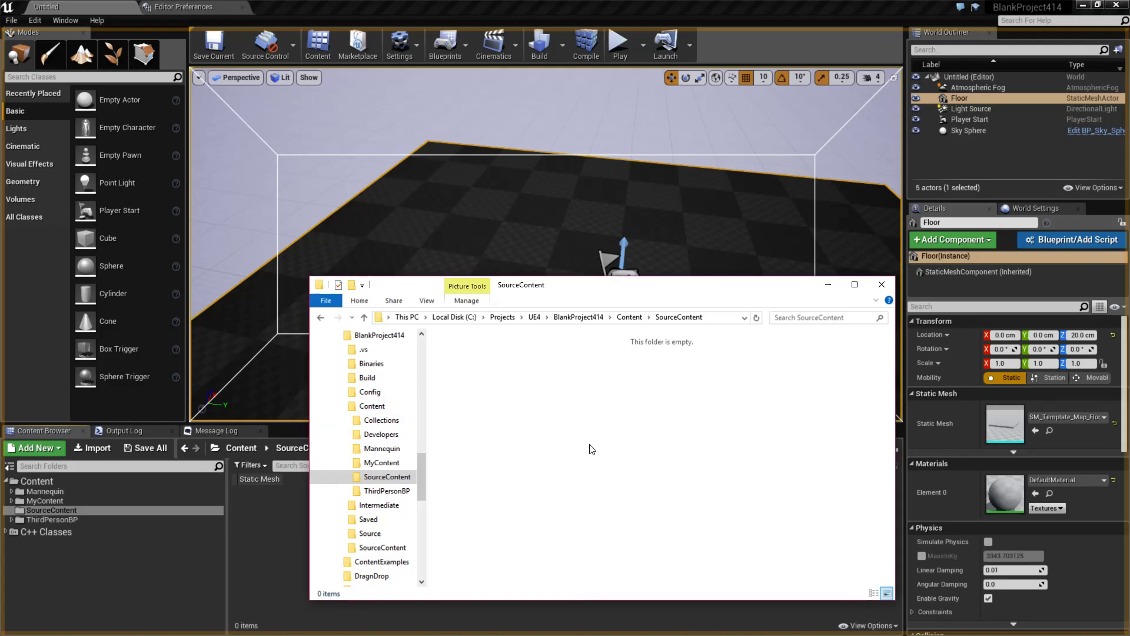
Step: Paste Cat.jpg into Content/SourceContent and tick Don't ask again on the import prompt
key(ctrl+v)
click(617, 5)
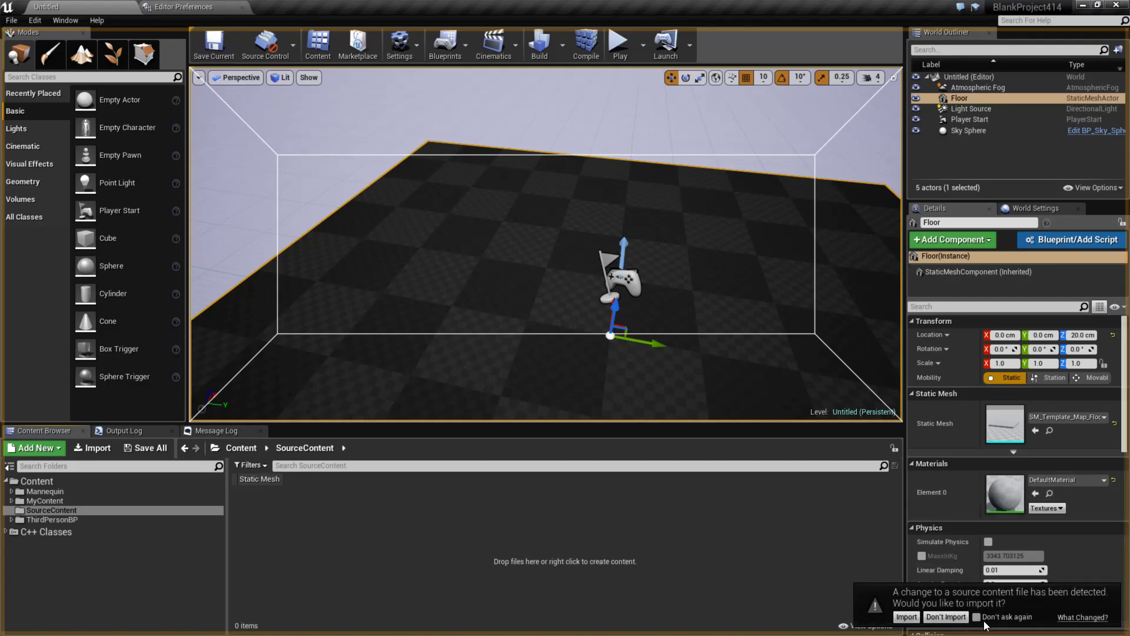
click(978, 619)
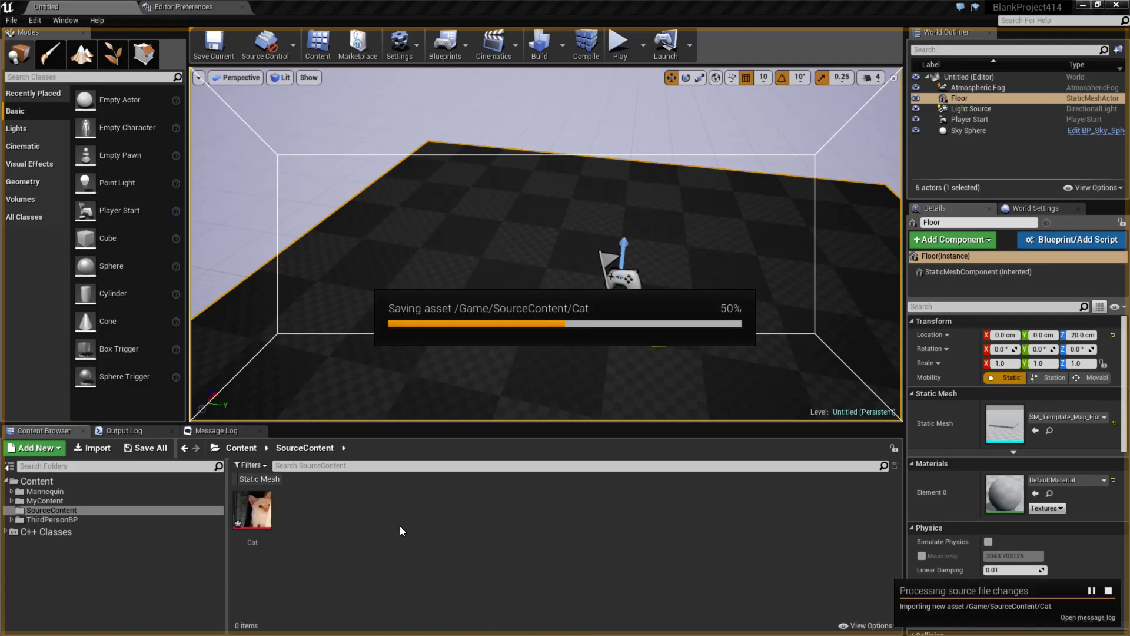
click(238, 6)
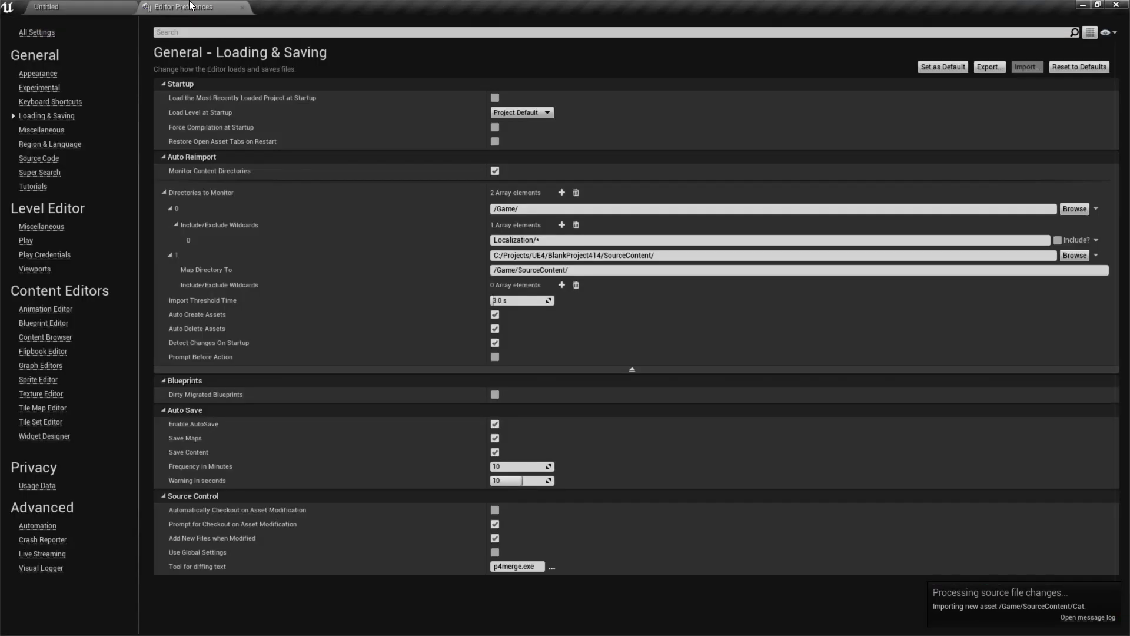
click(46, 6)
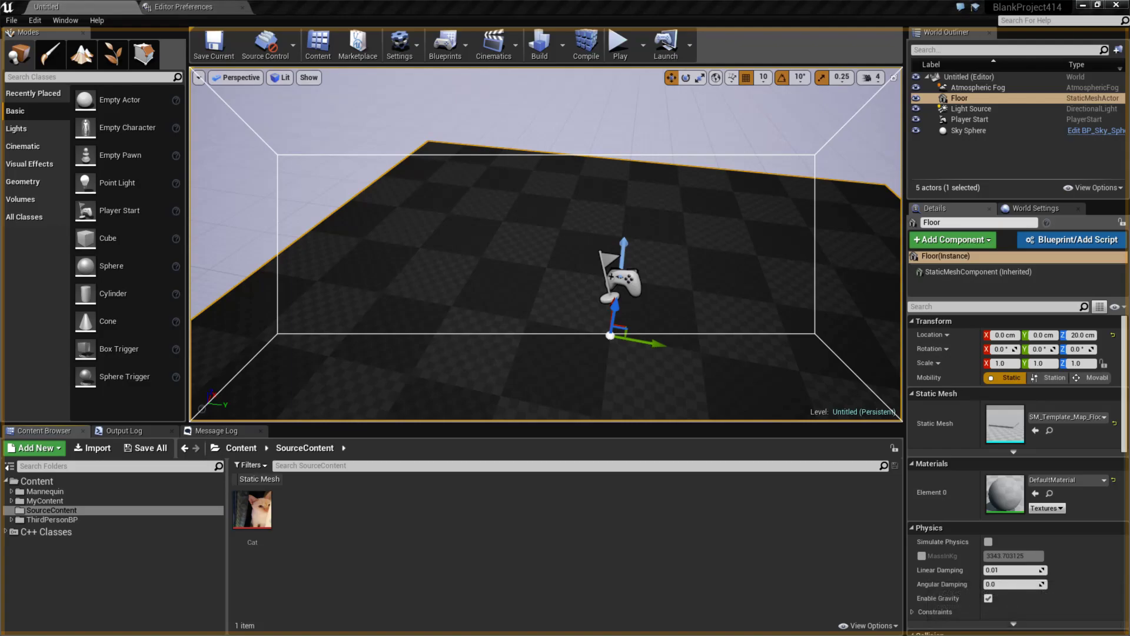
Step: Delete the auto-imported Cat texture and confirm the deletion
key(alt+Tab)
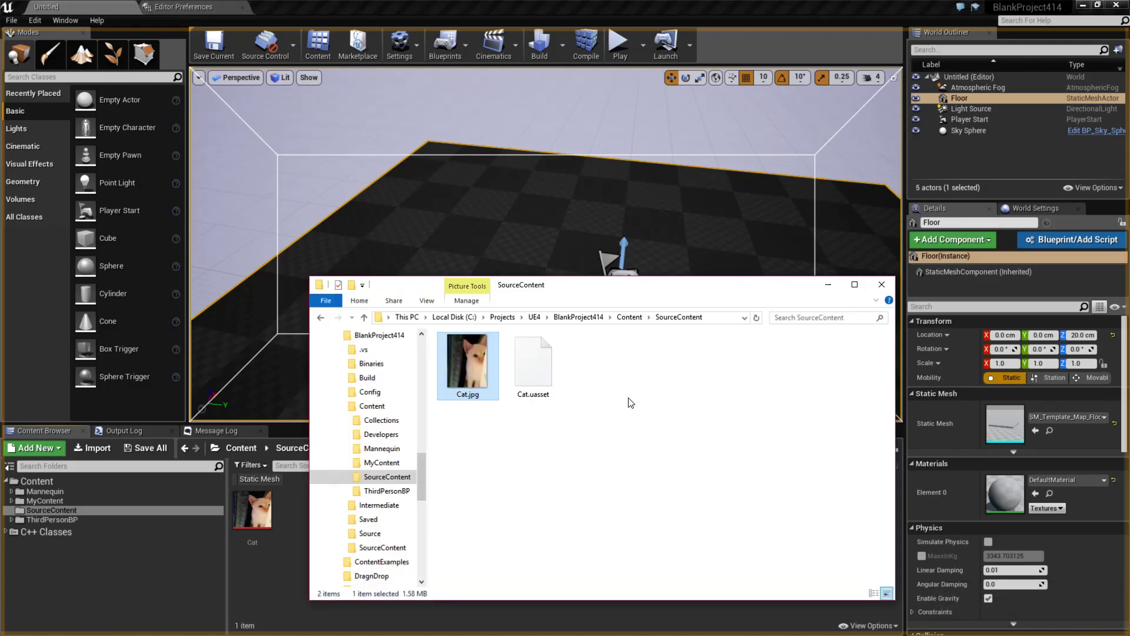
drag(635, 401, 439, 333)
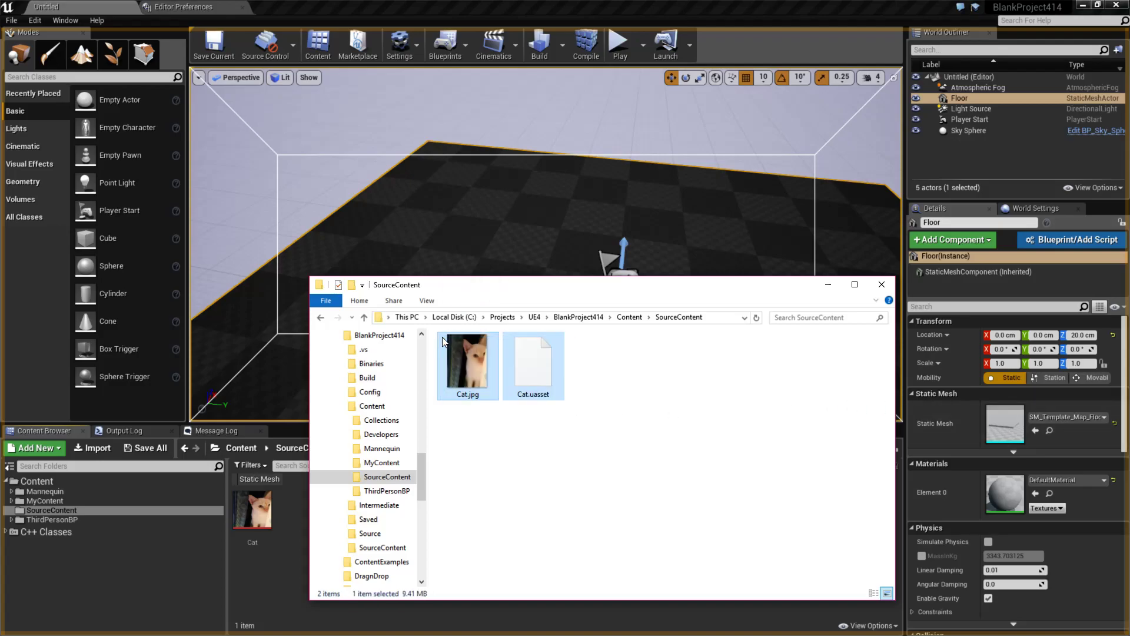
click(251, 506)
key(Delete)
click(467, 512)
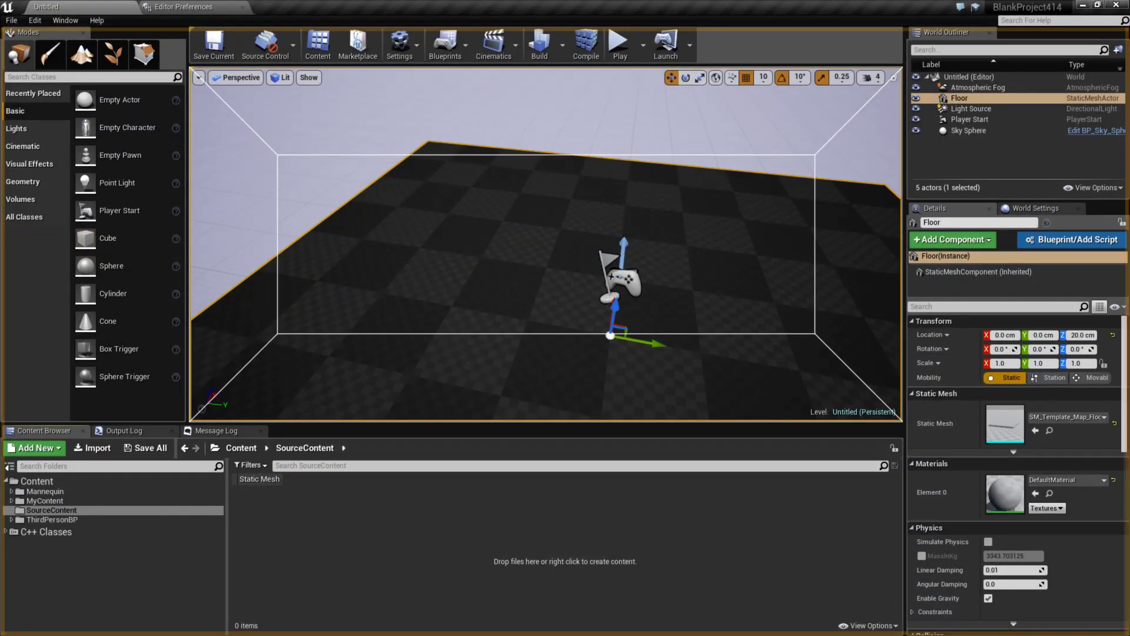
Step: Copy Cat.jpg and hat.jpg into the project's top-level SourceContent folder for auto-import
click(579, 317)
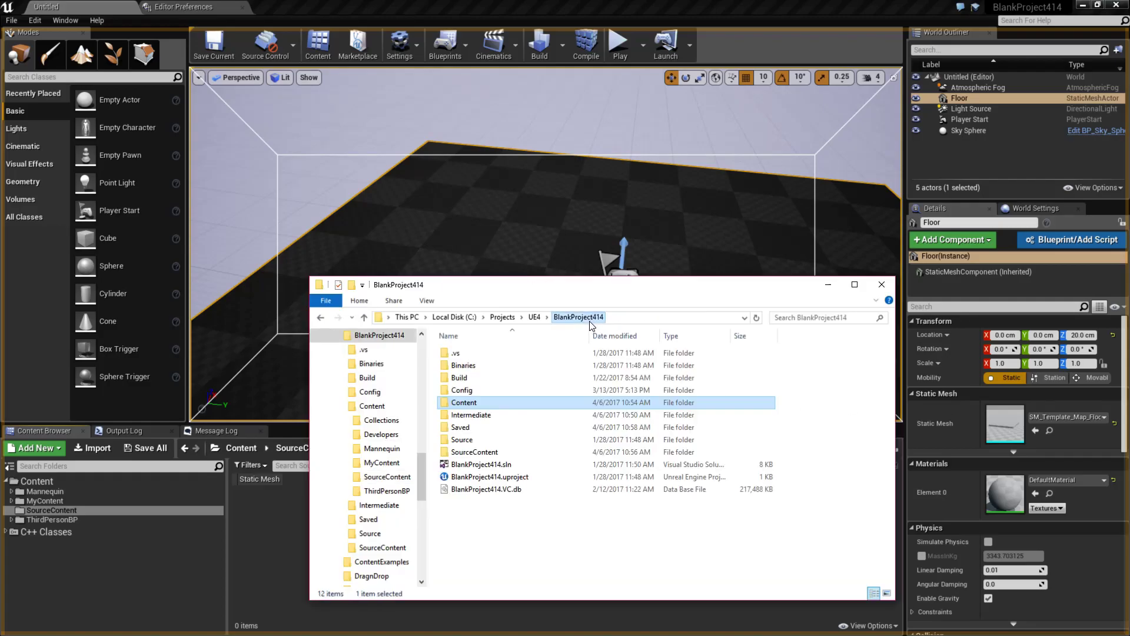
double_click(474, 452)
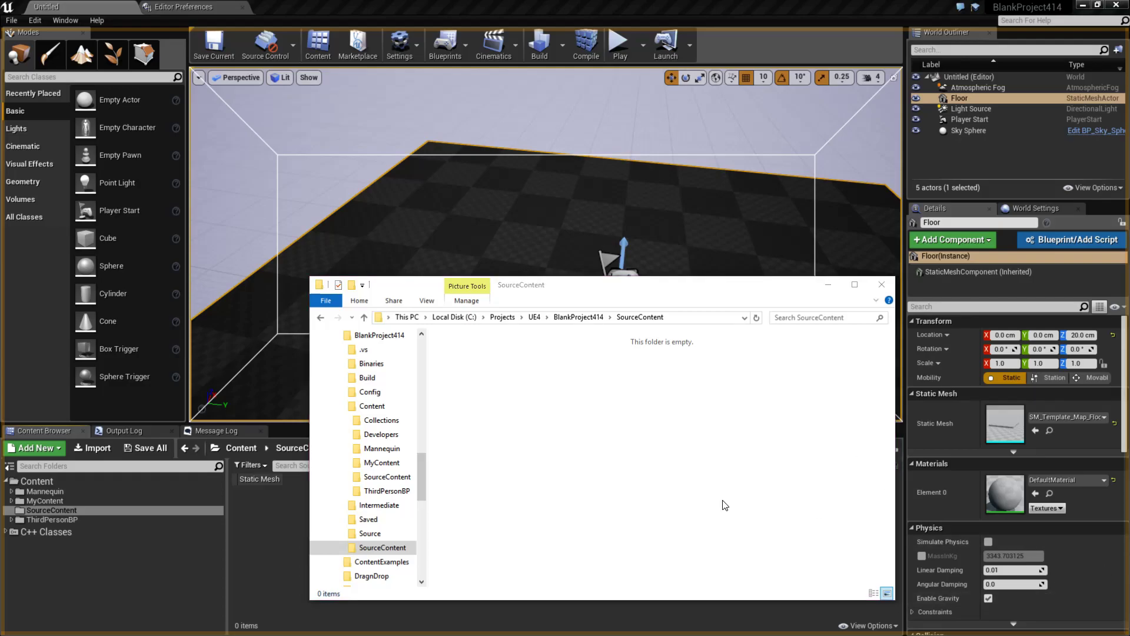
drag(576, 428, 536, 414)
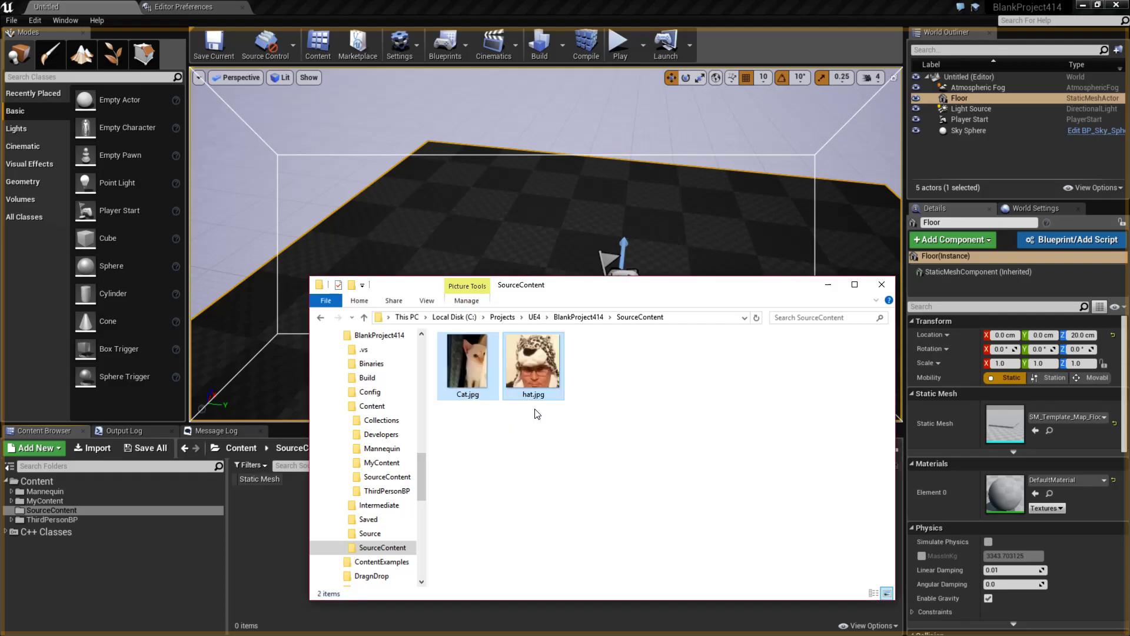
click(545, 2)
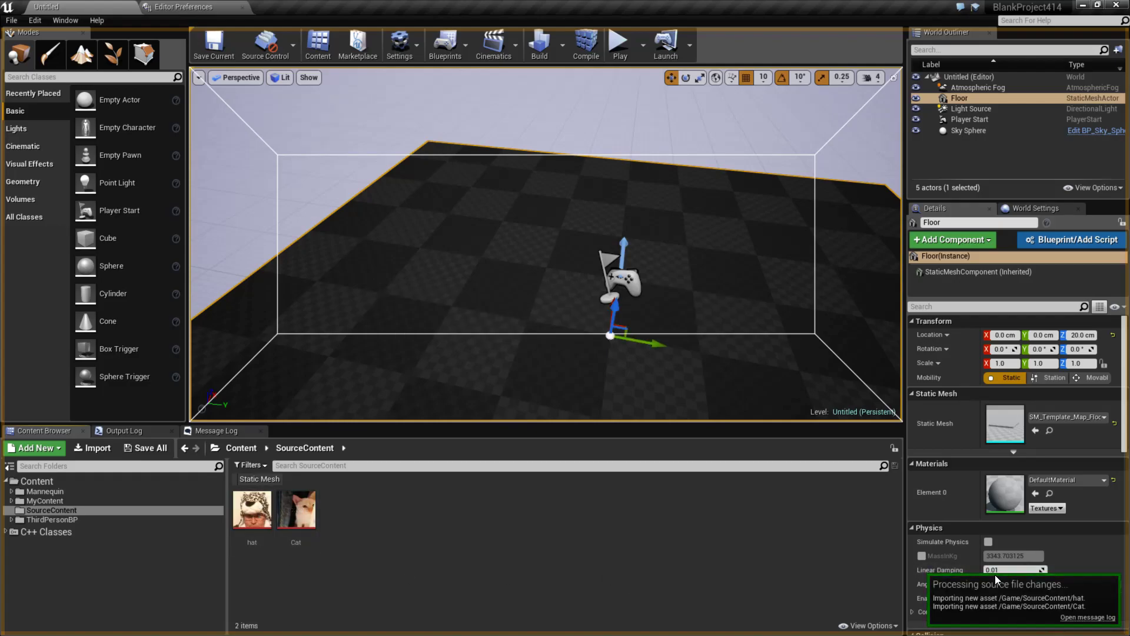
click(1088, 617)
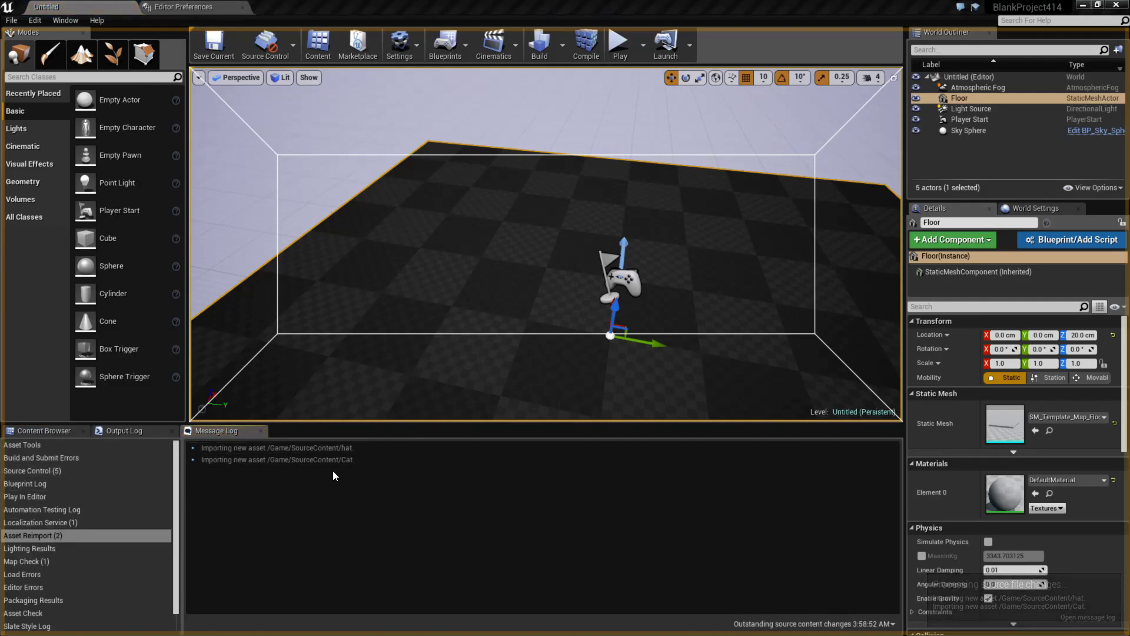
click(71, 430)
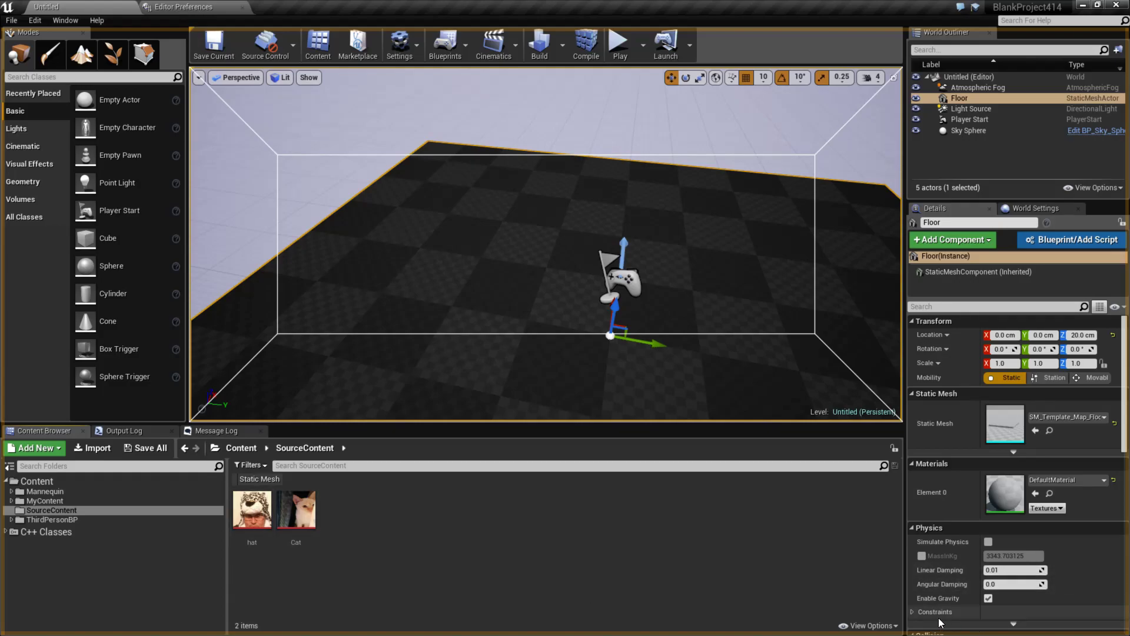
click(253, 510)
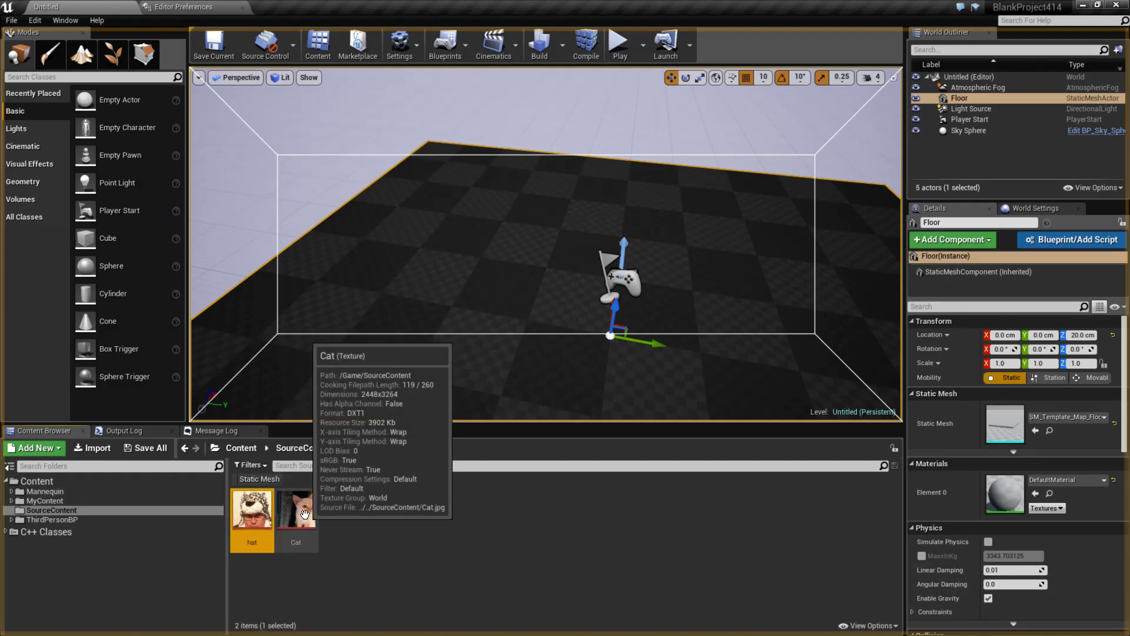
click(416, 513)
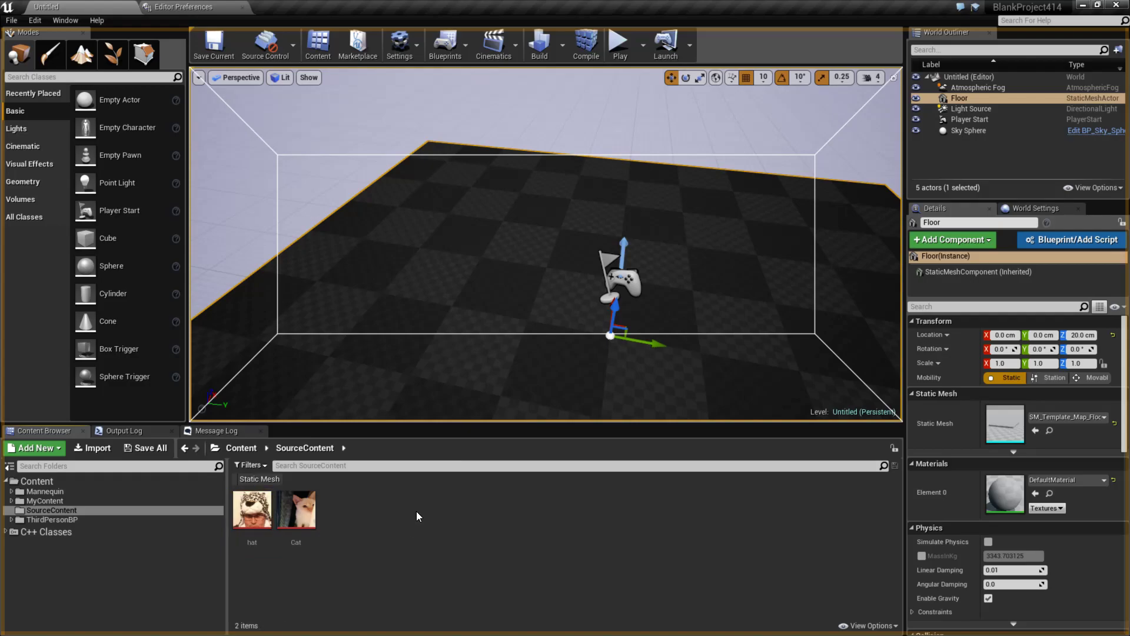
key(ctrl+s)
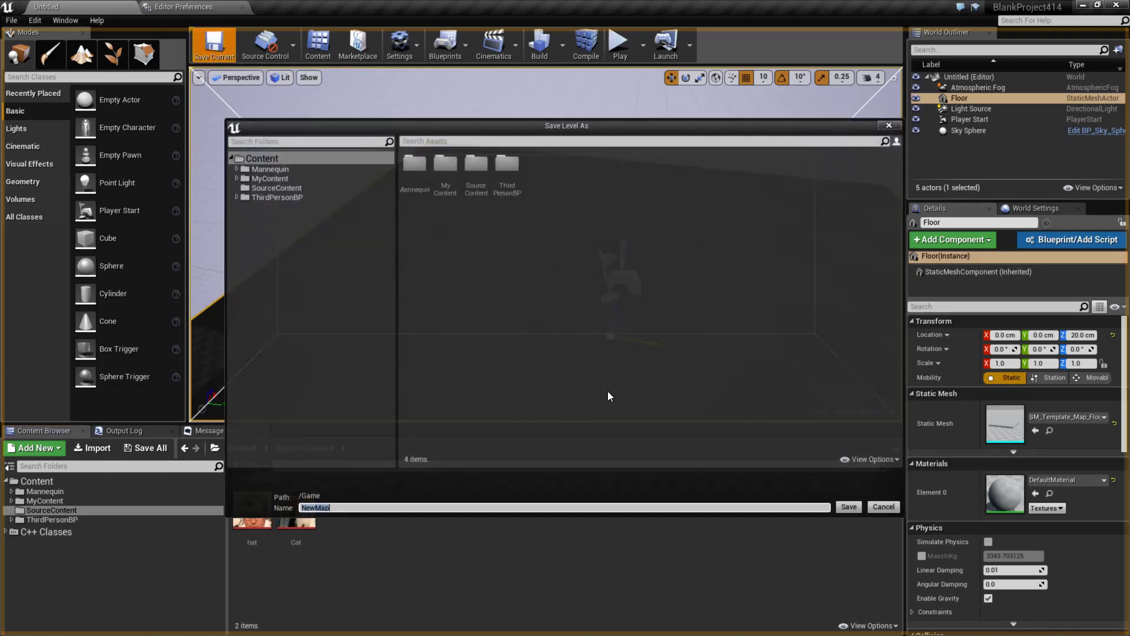
click(872, 500)
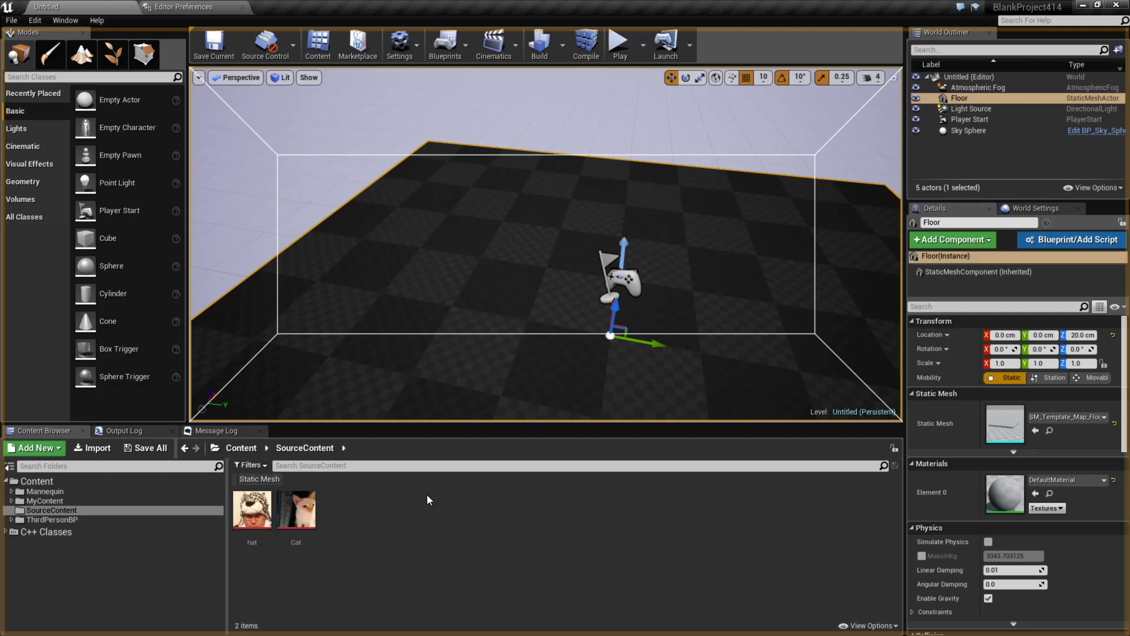
Step: Add a third, empty entry to Directories to Monitor in Editor Preferences
click(195, 7)
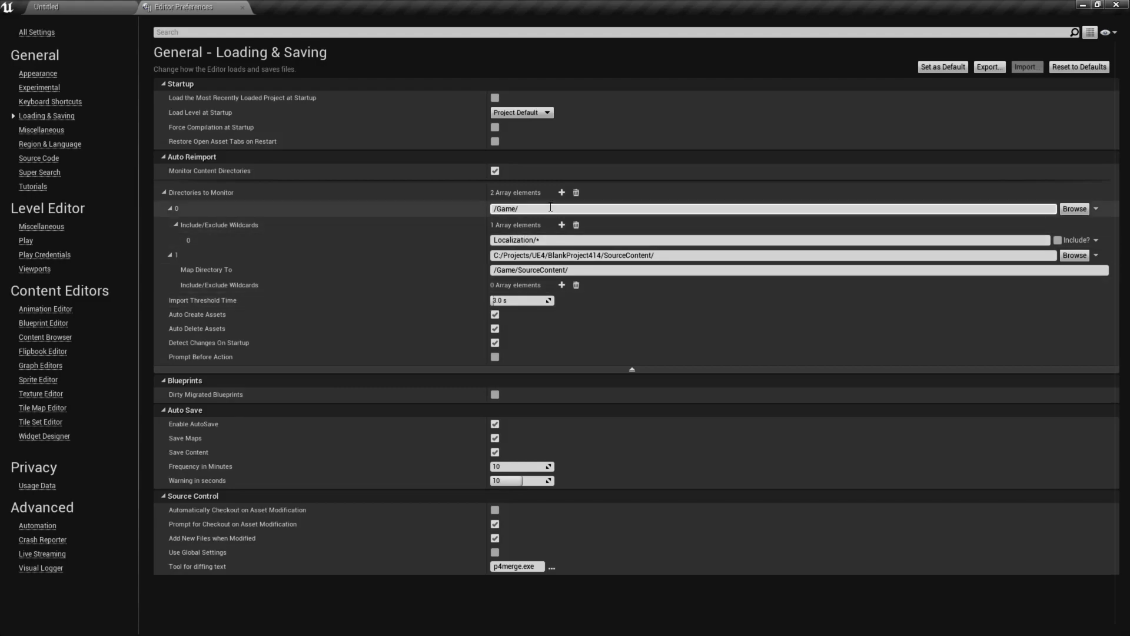
click(563, 193)
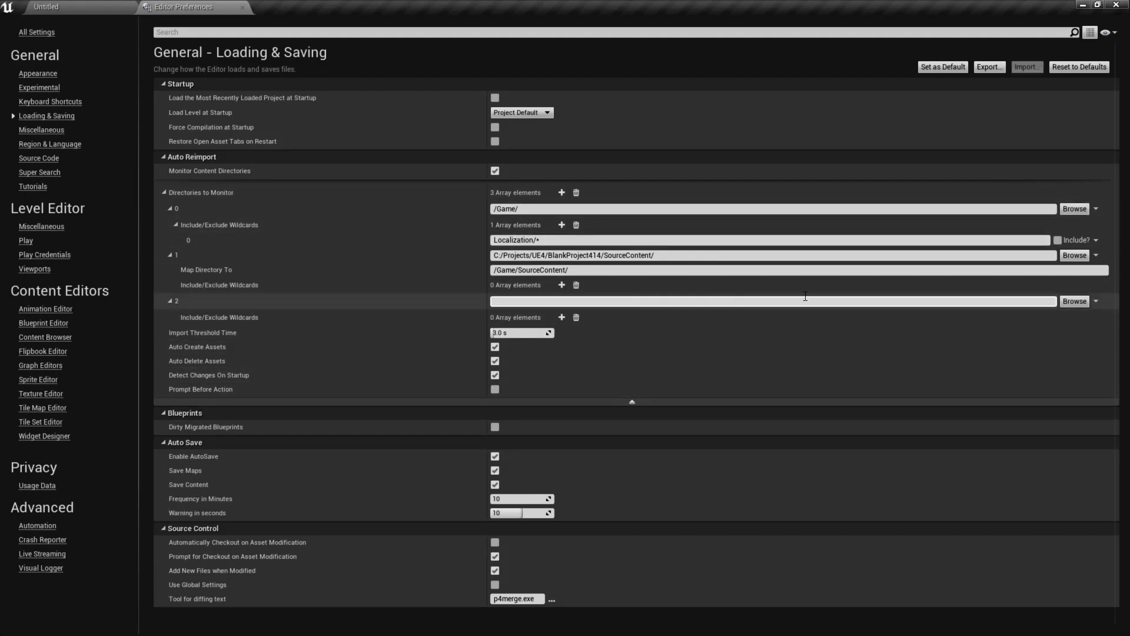
click(1082, 302)
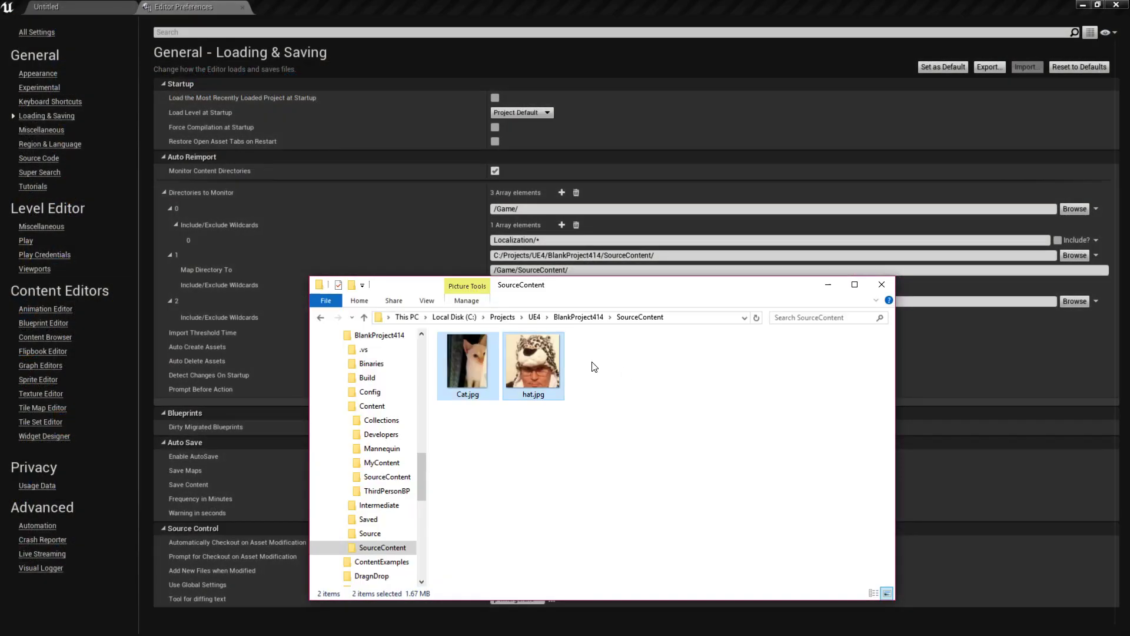
Step: Create an empty Meshes folder inside BlankProject414\SourceContent and open it
right_click(594, 366)
mouse_move(641, 556)
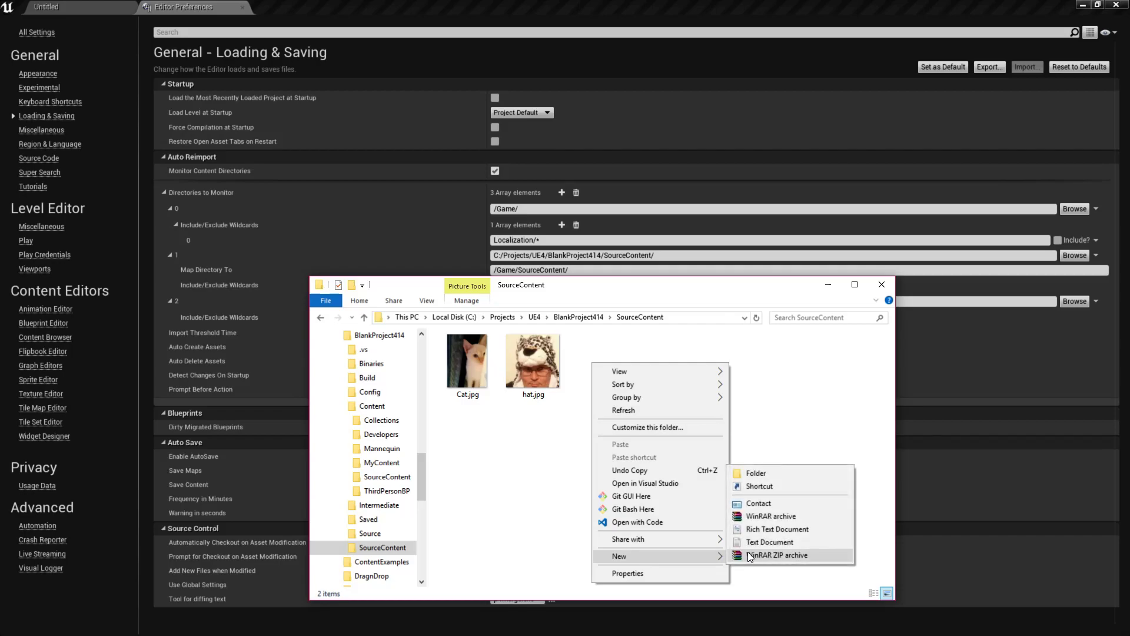
click(768, 475)
text(Meshes)
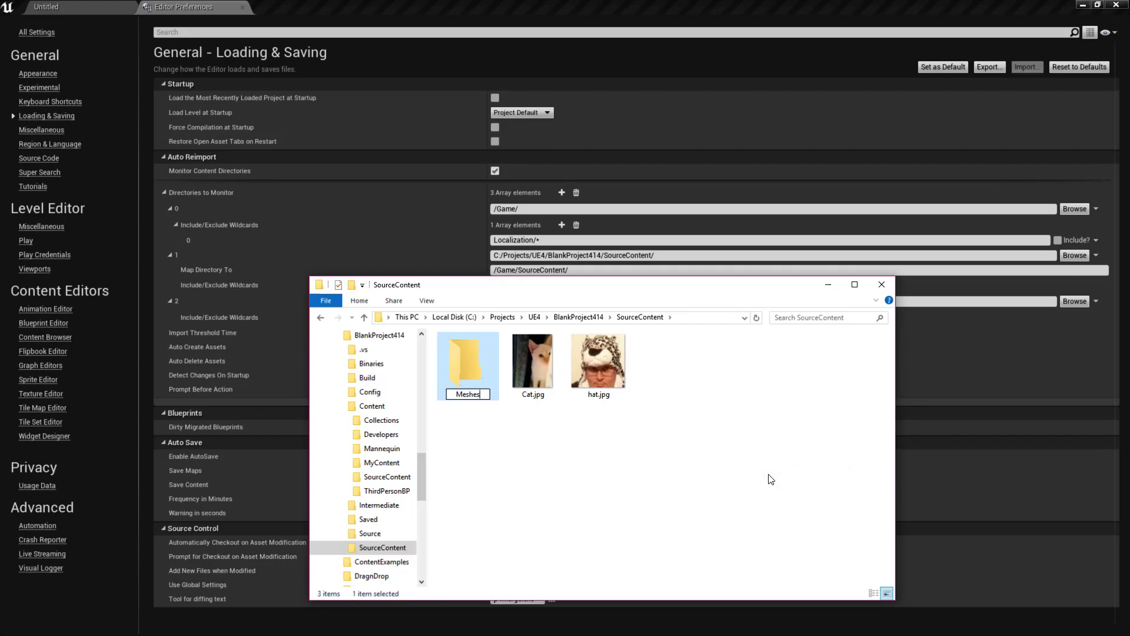
key(Return)
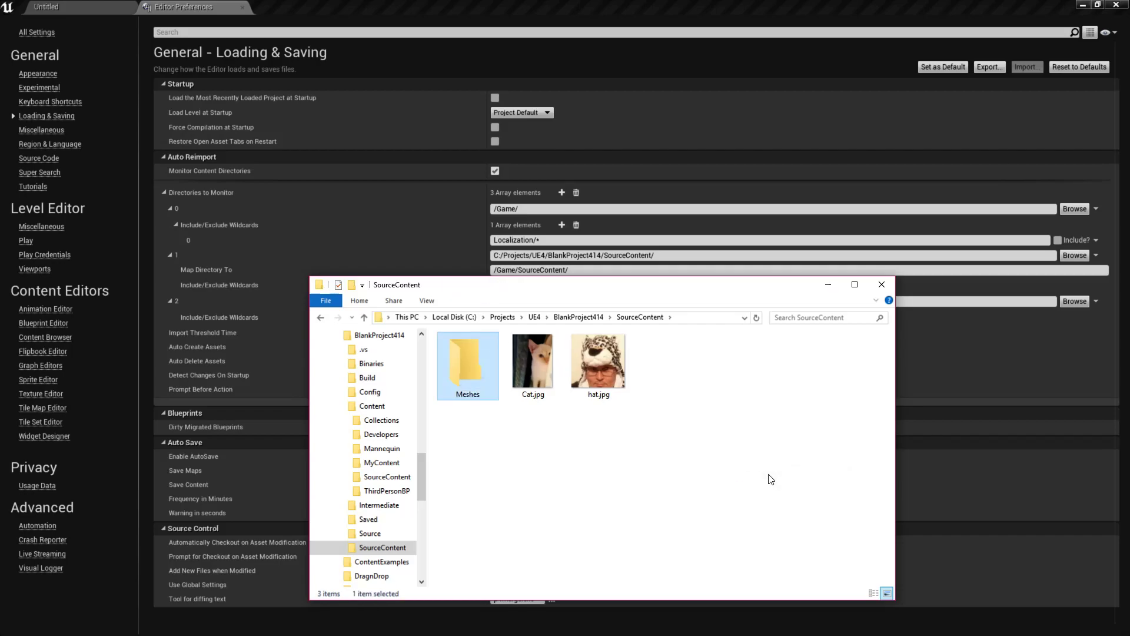
double_click(456, 358)
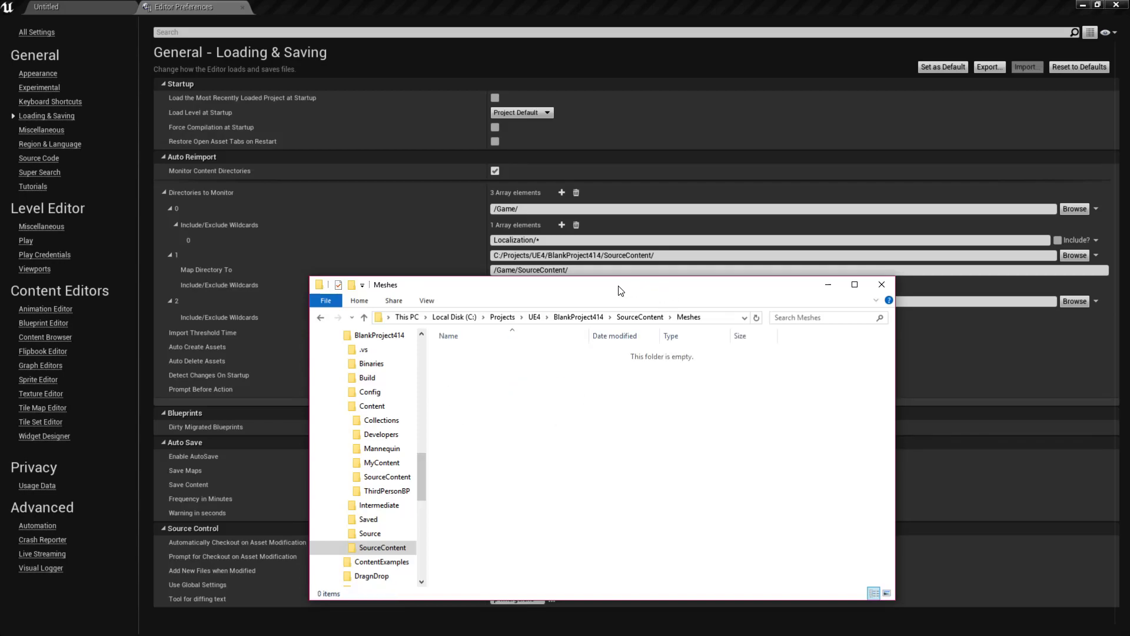
drag(621, 291, 627, 336)
click(1074, 301)
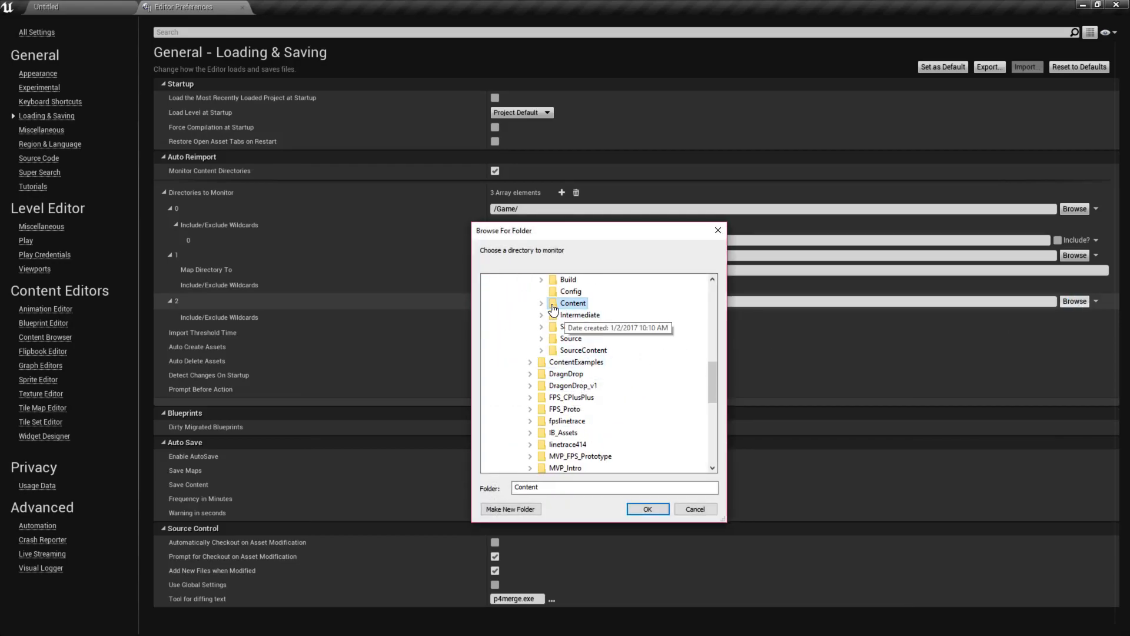
Step: Point the third monitored directory at SourceContent/Meshes/, mapped to /Game/Meshes/
click(541, 349)
click(583, 362)
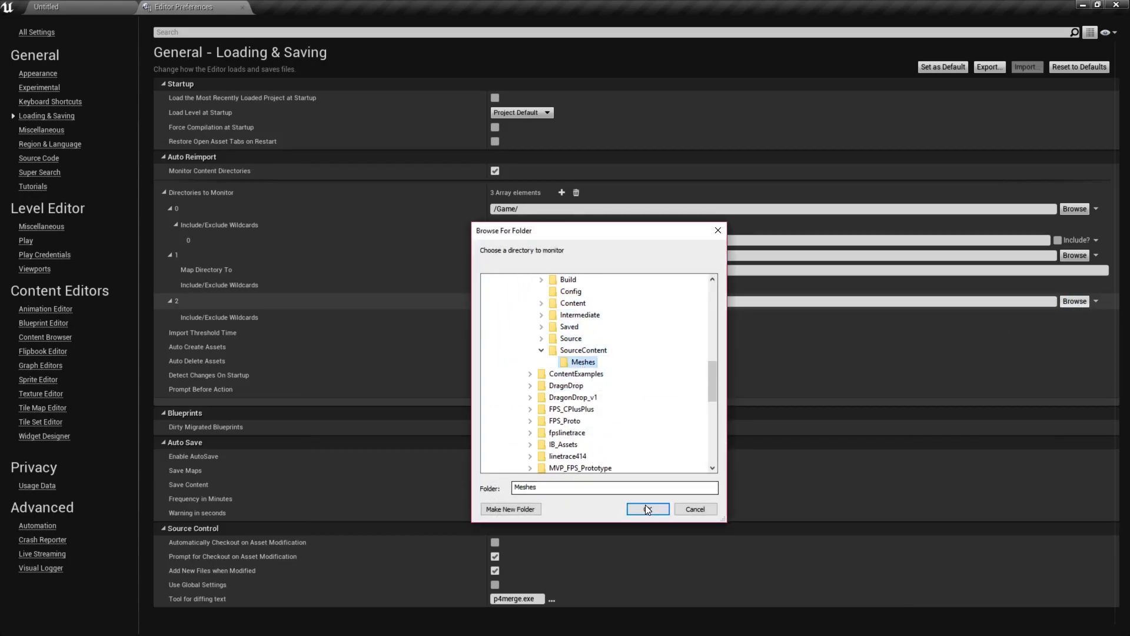
click(645, 509)
click(521, 315)
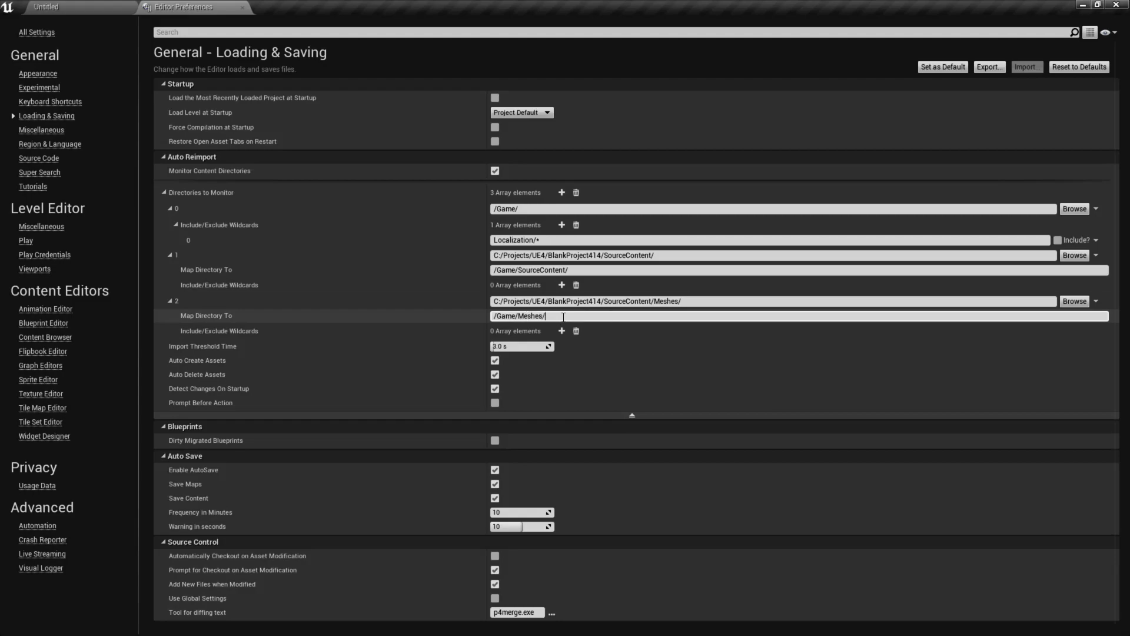
text(/Game/Meshes/)
key(Return)
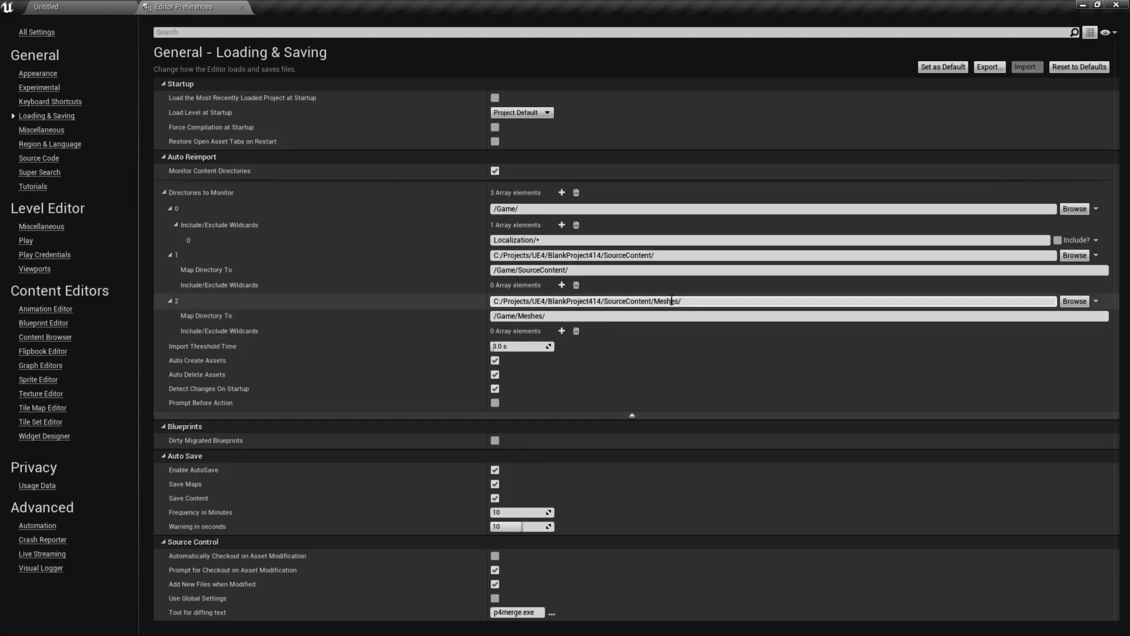
Step: Create a new folder named Meshes under Content in the Content Browser
click(99, 5)
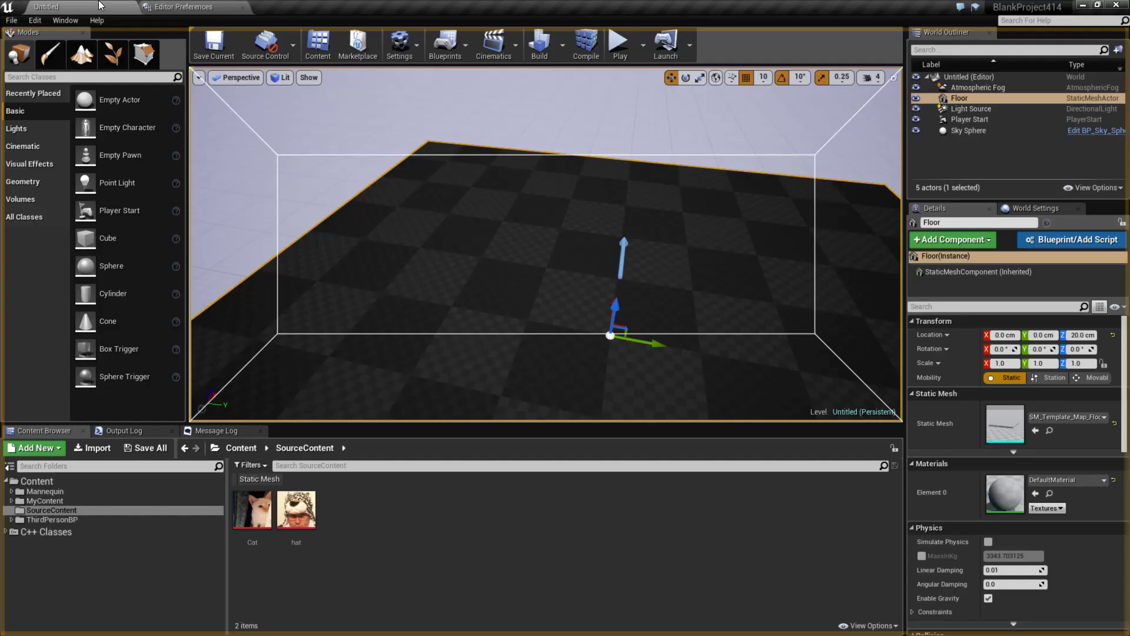
click(47, 481)
right_click(48, 480)
click(80, 296)
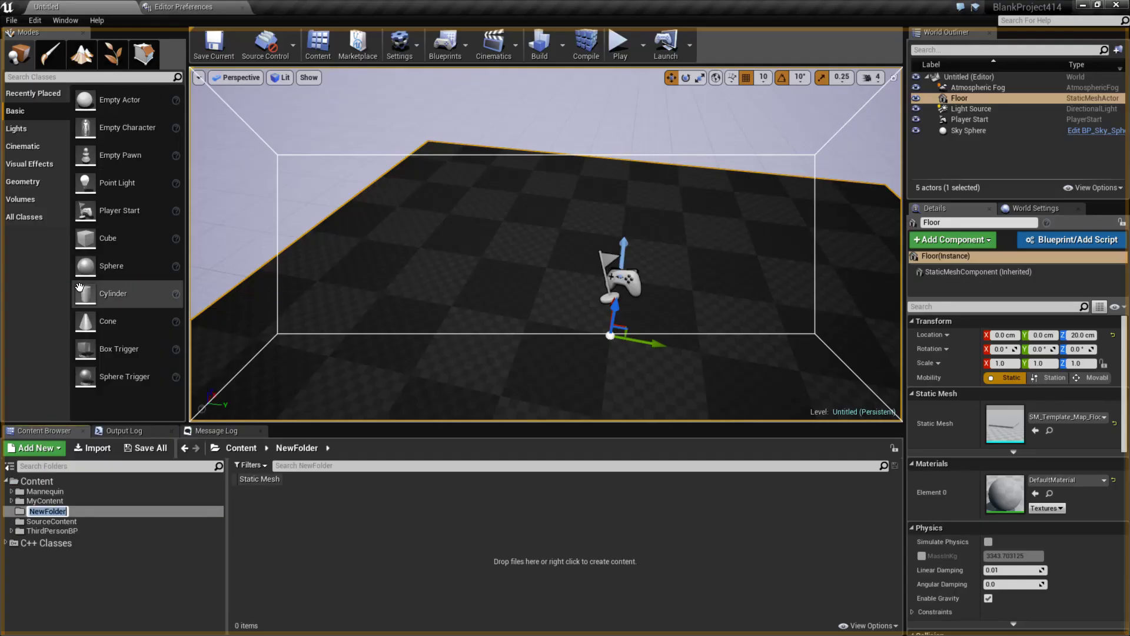
text(Meshes)
key(Return)
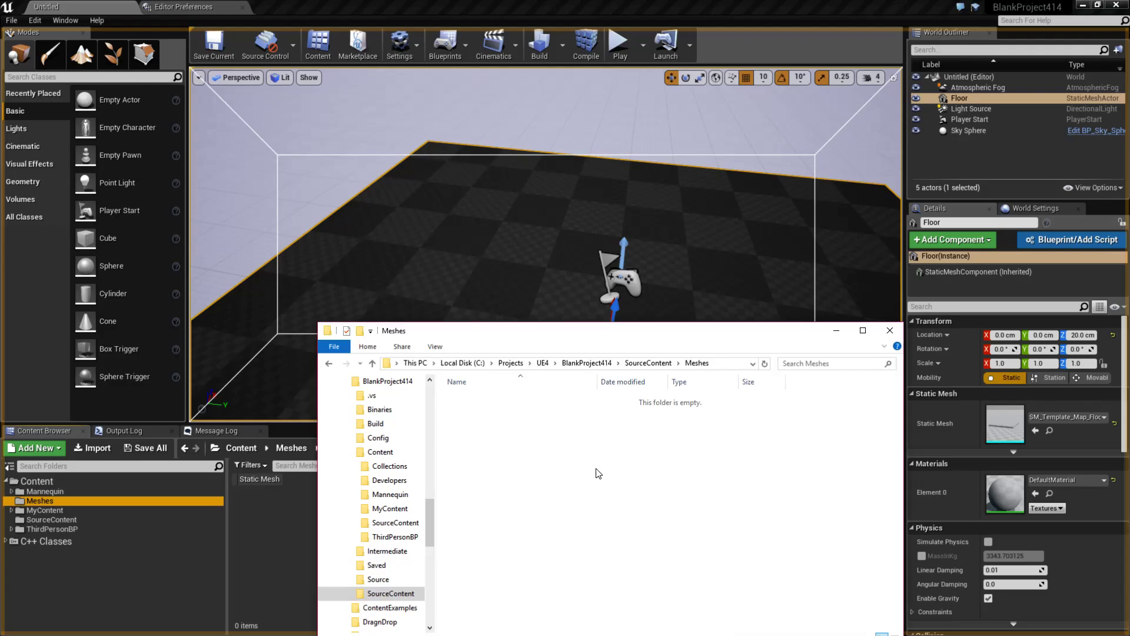
Step: Copy dice.FBX into the SourceContent/Meshes folder on disk
drag(524, 455, 524, 466)
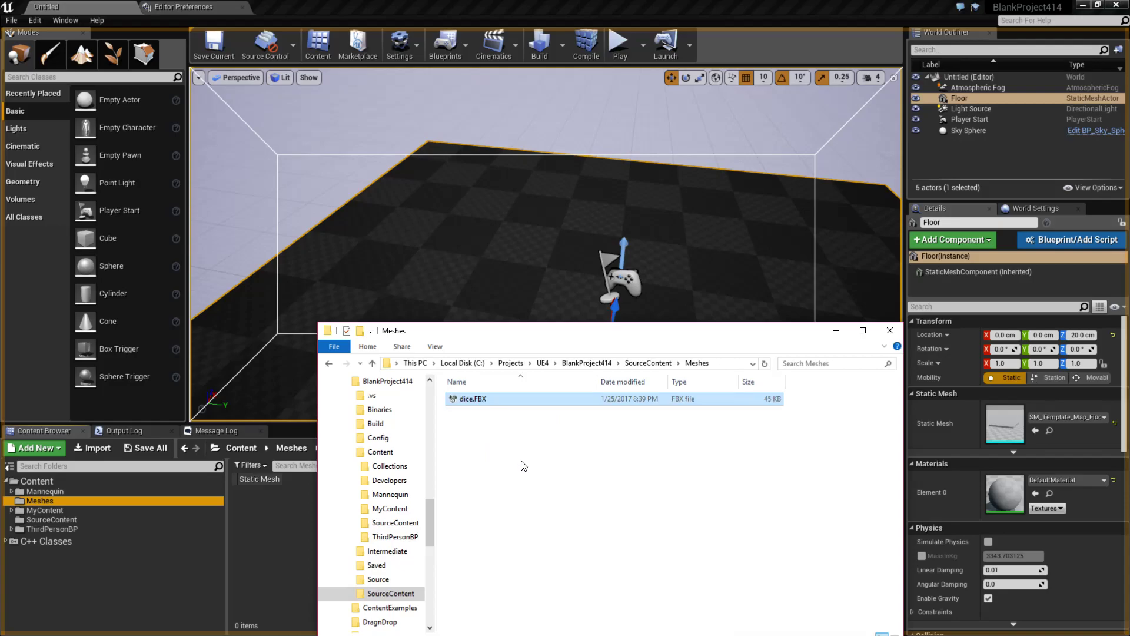
click(533, 277)
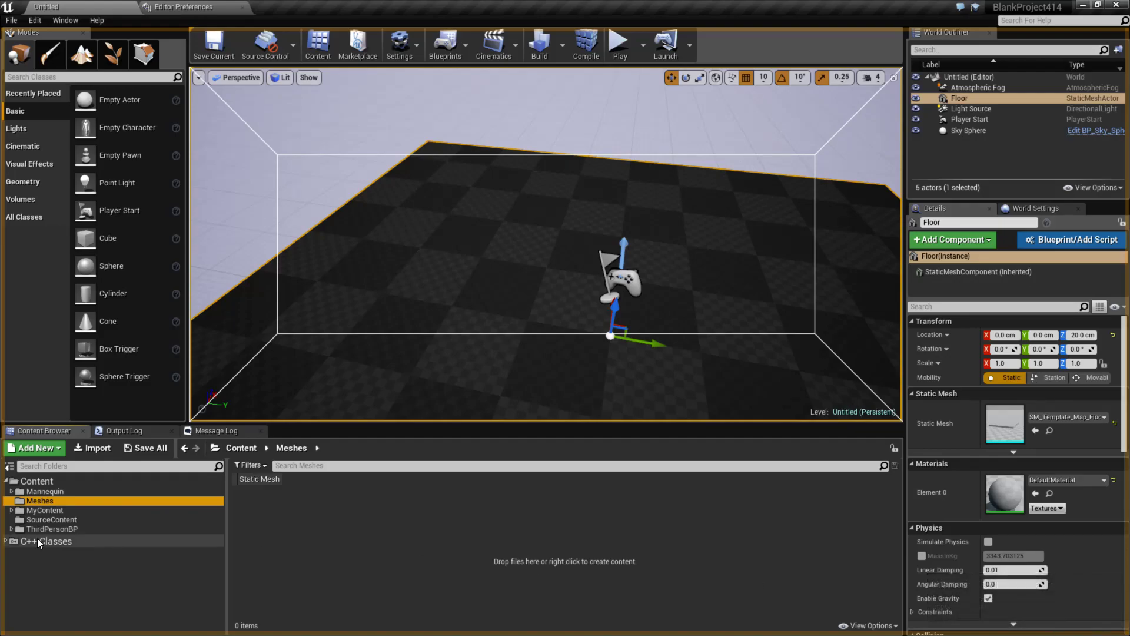
Step: Switch repeatedly between the Meshes and SourceContent folders to check for the dice import
click(43, 520)
click(39, 501)
click(45, 518)
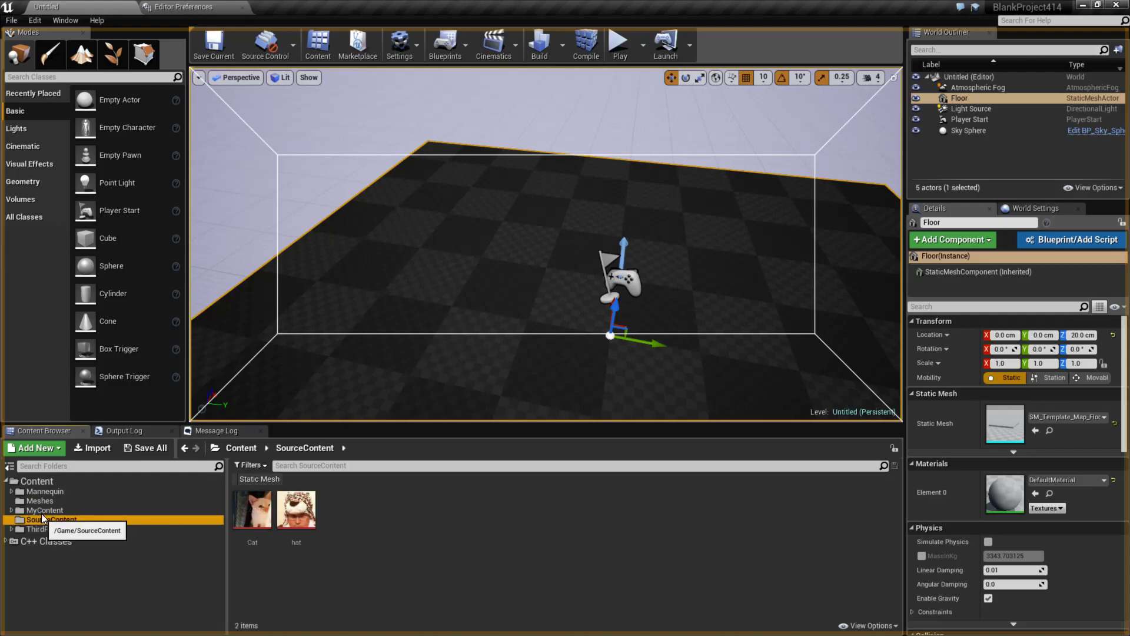
click(40, 500)
click(62, 519)
click(45, 501)
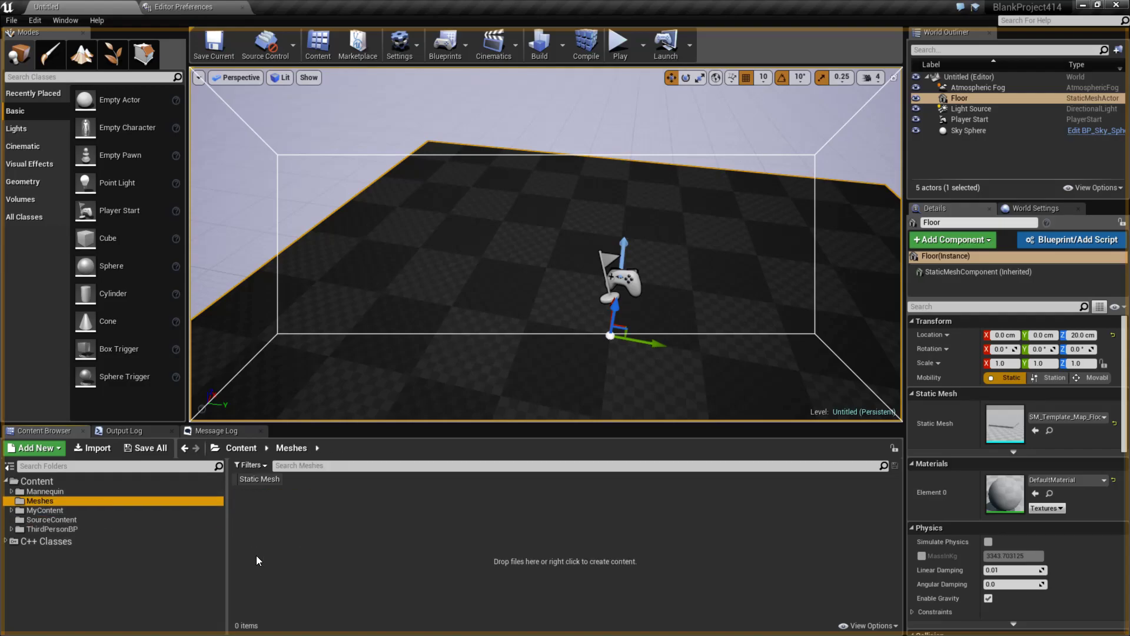
click(64, 520)
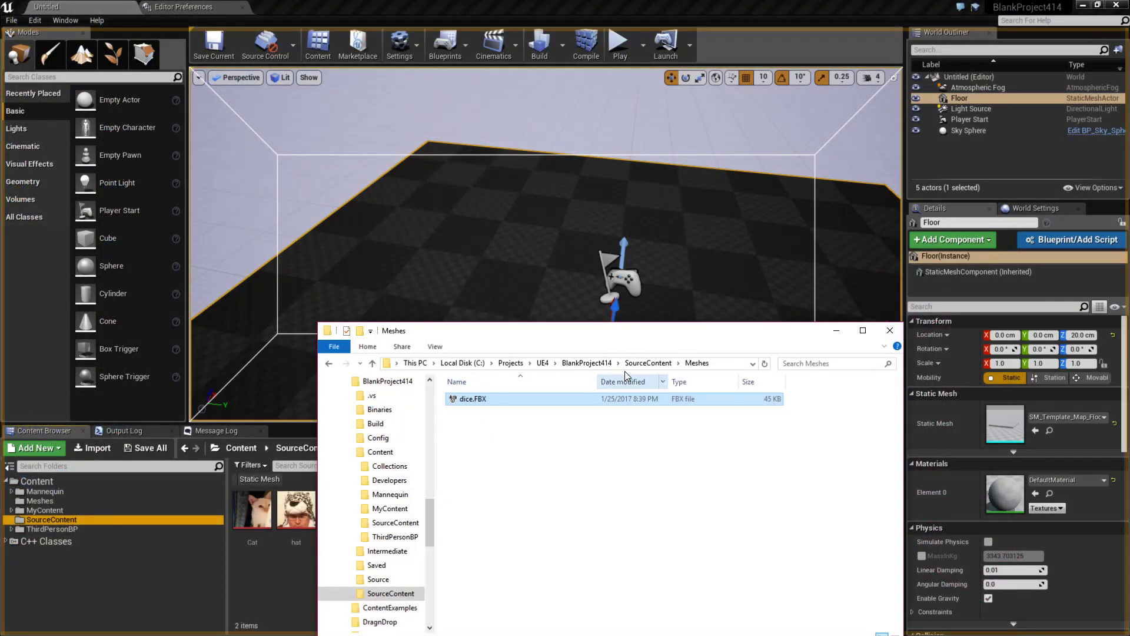
Step: Browse SourceContent, Meshes and Content/SourceContent in Explorer to inspect the imported assets
drag(614, 332, 553, 250)
click(606, 282)
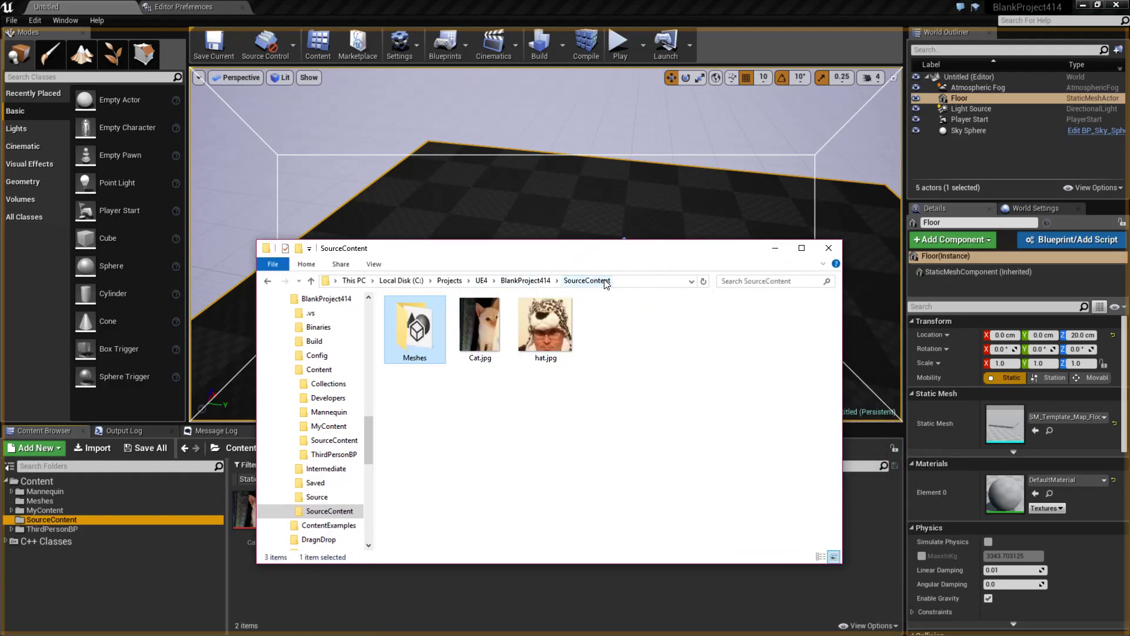
double_click(417, 337)
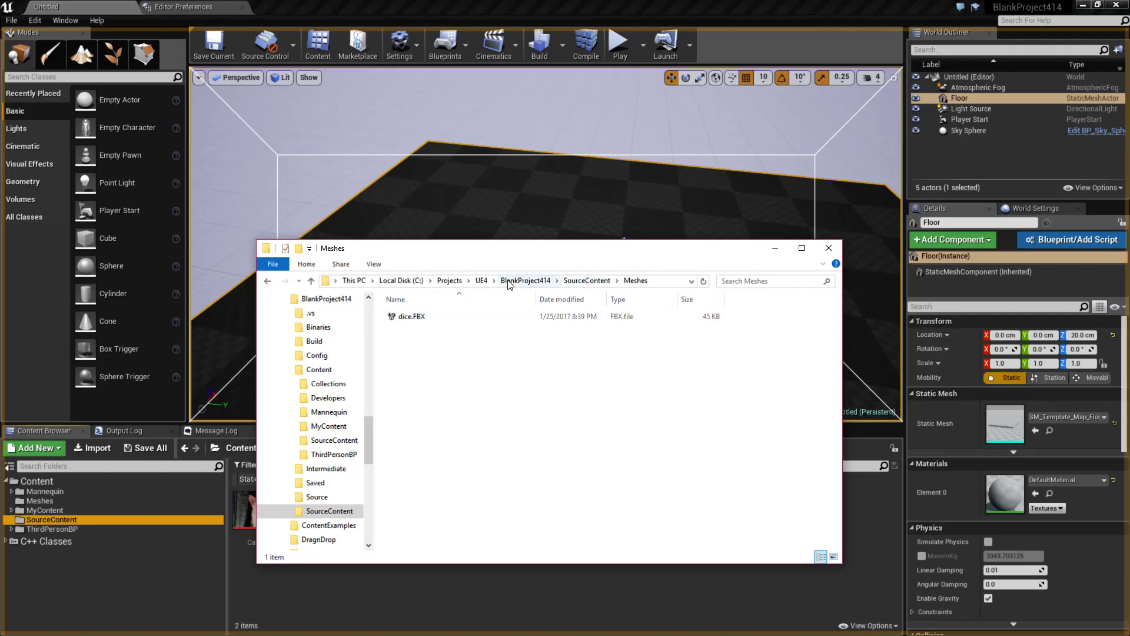
click(525, 281)
double_click(420, 366)
double_click(420, 369)
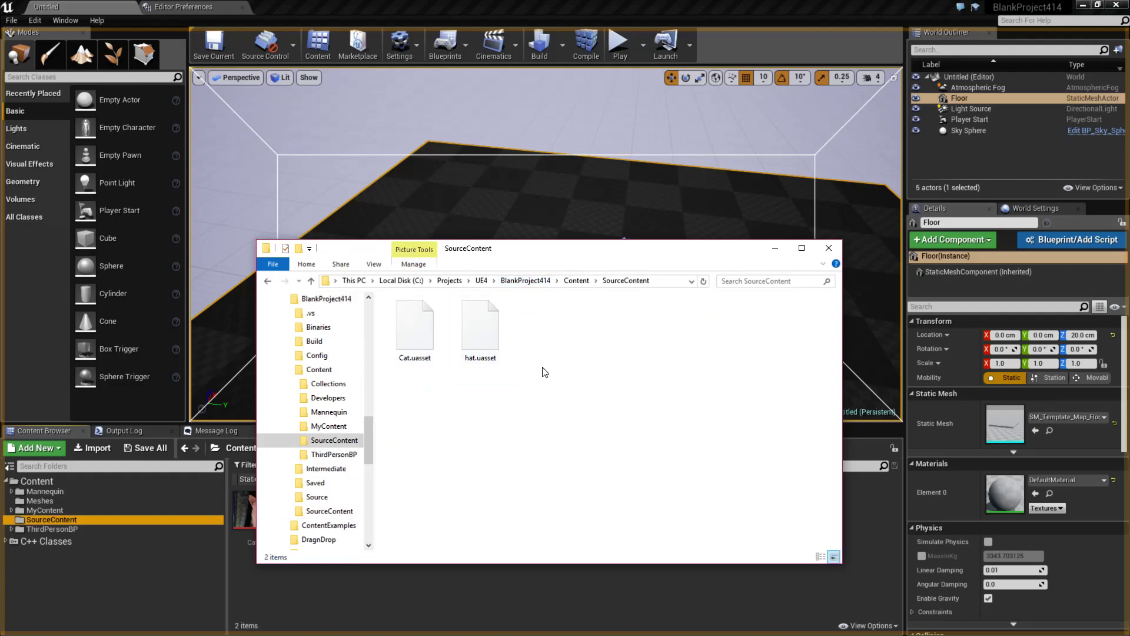
click(183, 10)
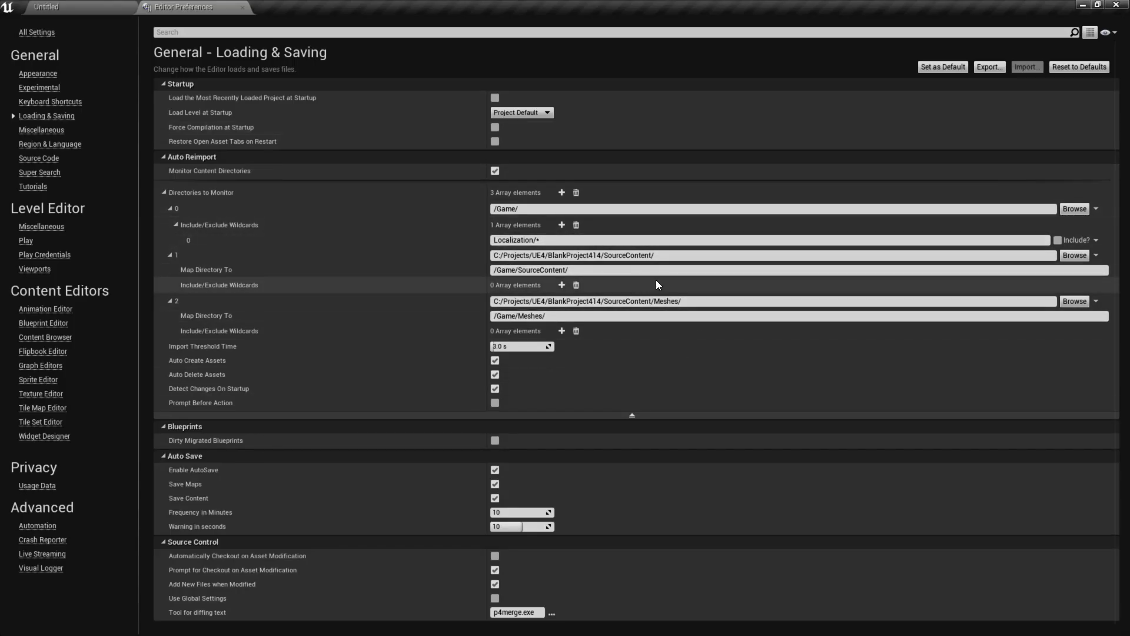
Step: Shorten the third monitored directory's path to BlankProject414/Meshes/ and close Editor Preferences
drag(655, 256, 473, 253)
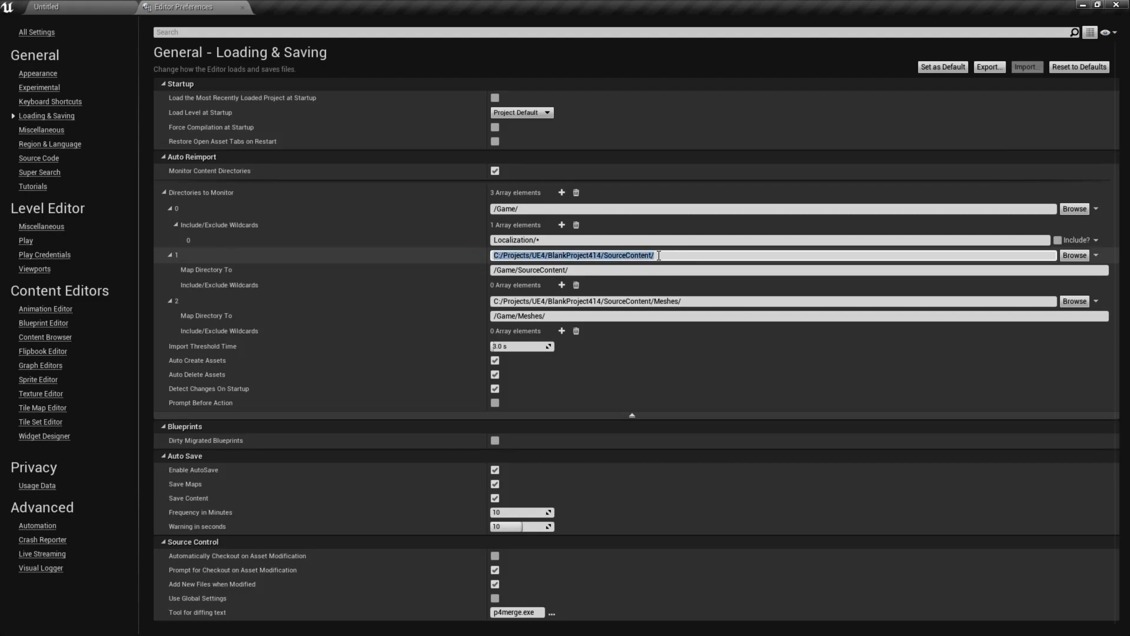
click(670, 304)
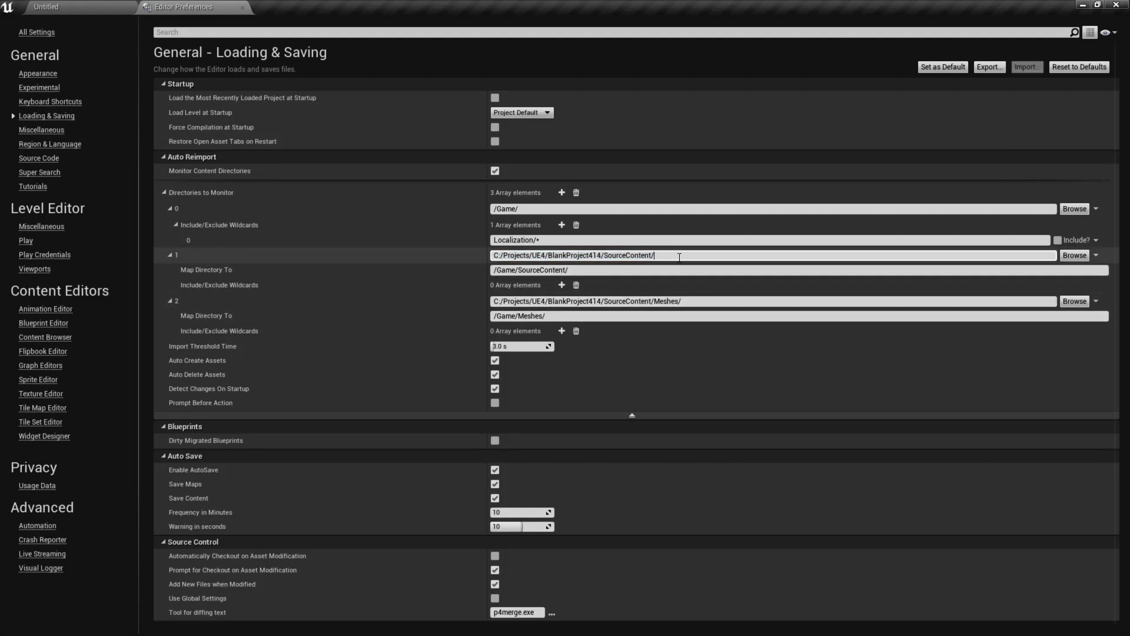
click(650, 270)
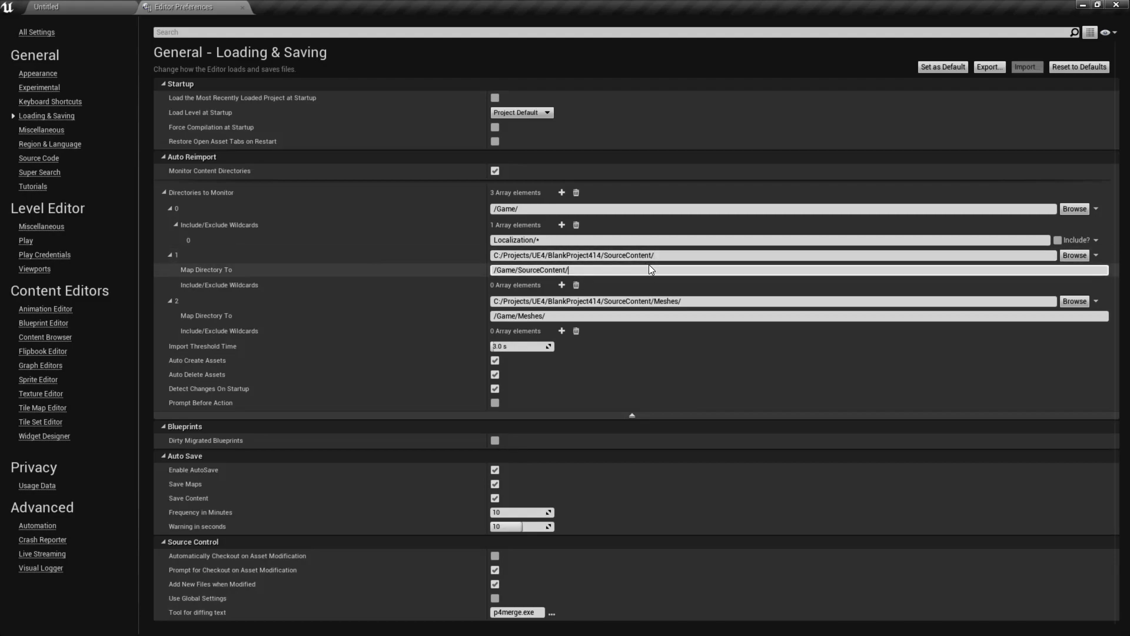
click(665, 254)
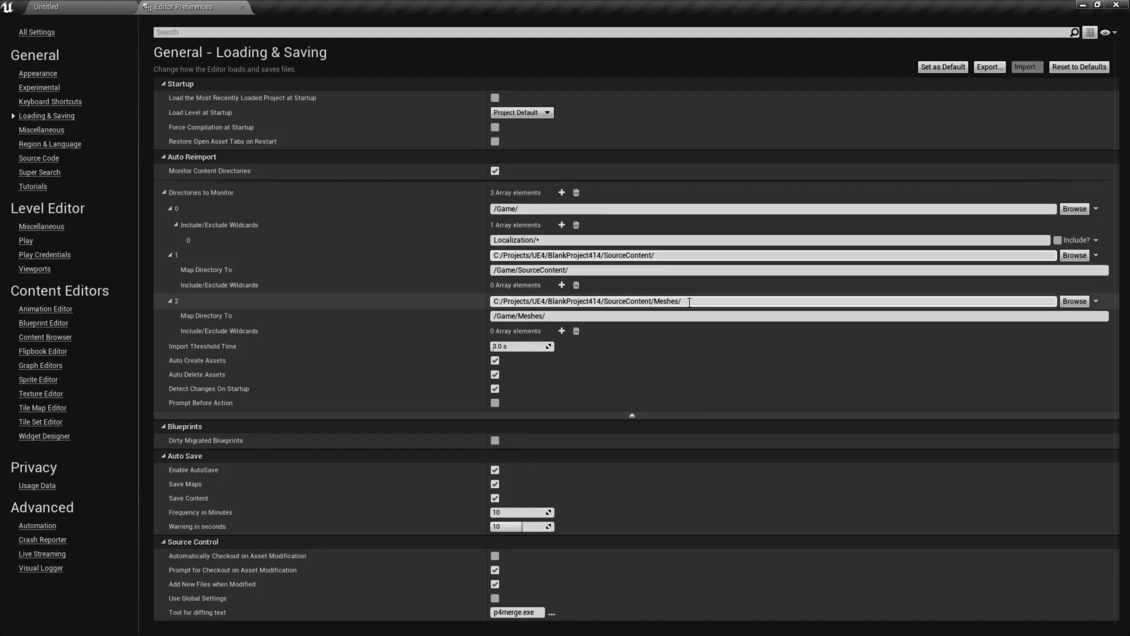
double_click(617, 301)
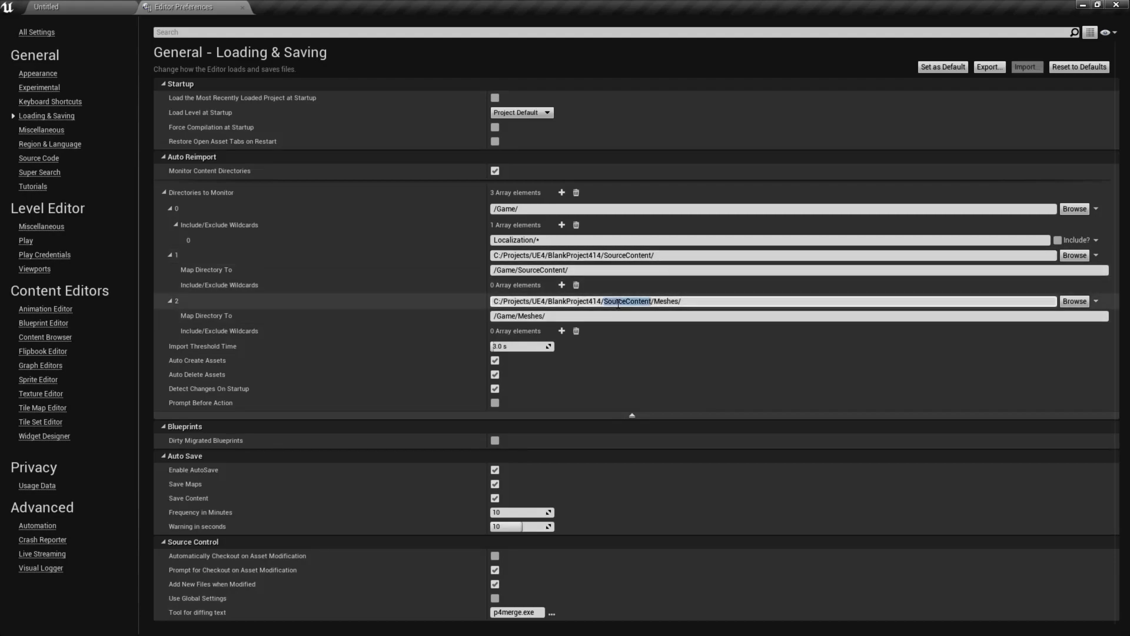
key(BackSpace)
key(BackSpace)
click(611, 254)
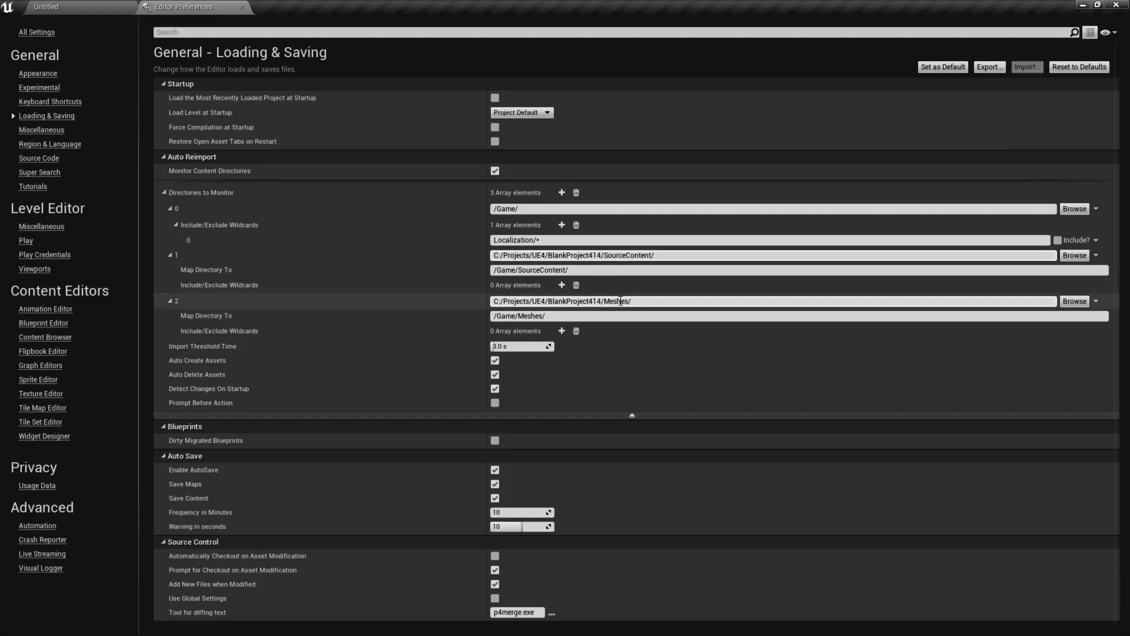
click(638, 304)
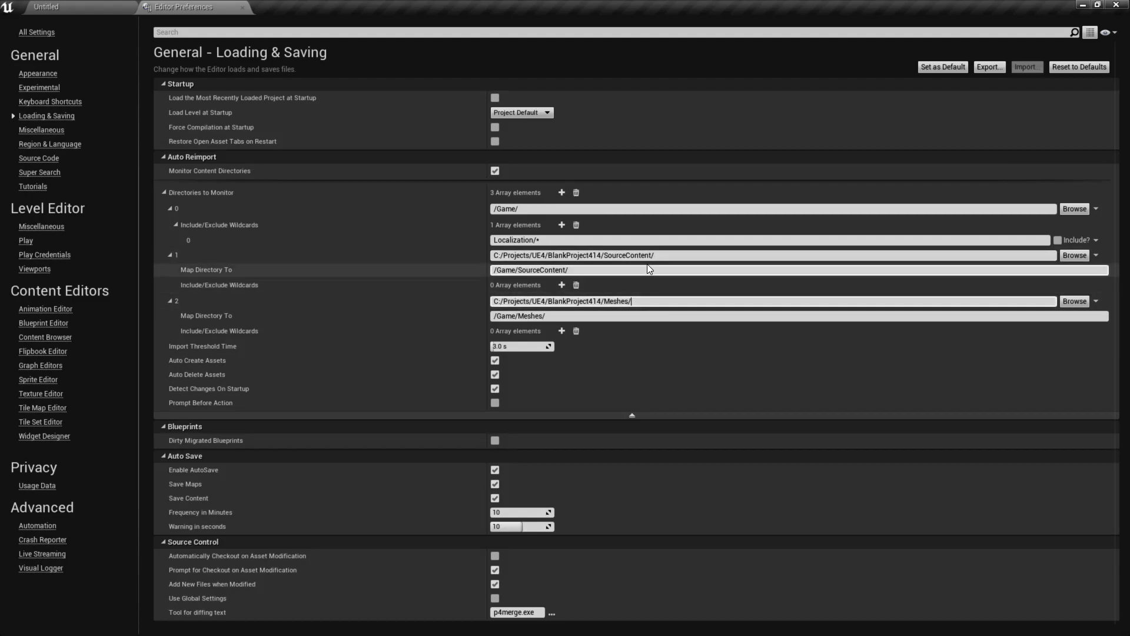
click(646, 301)
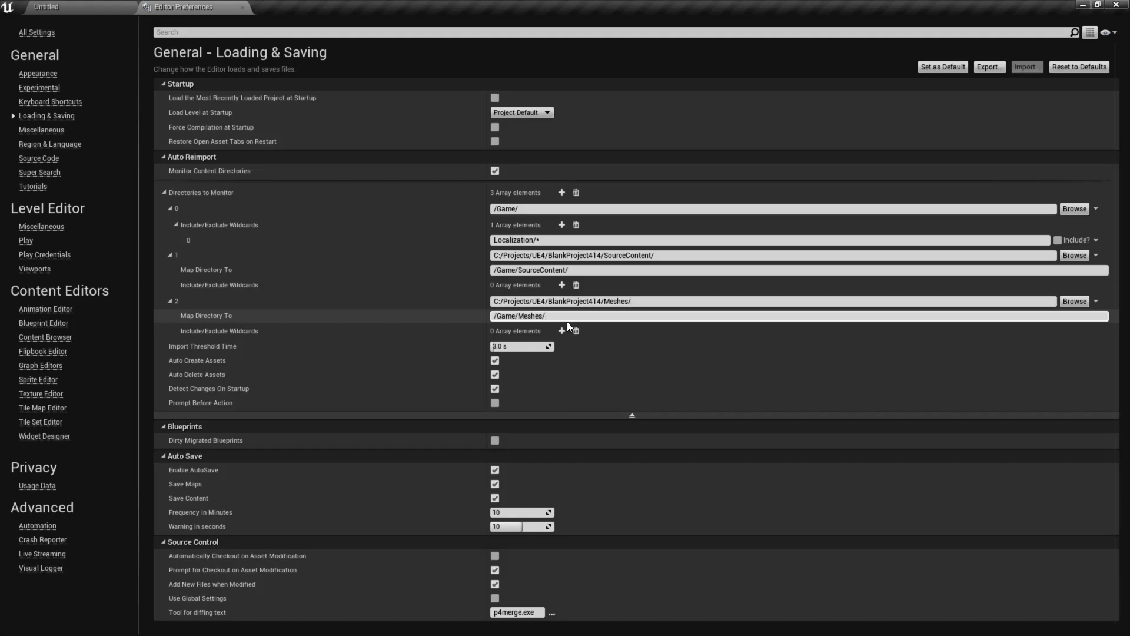
click(242, 7)
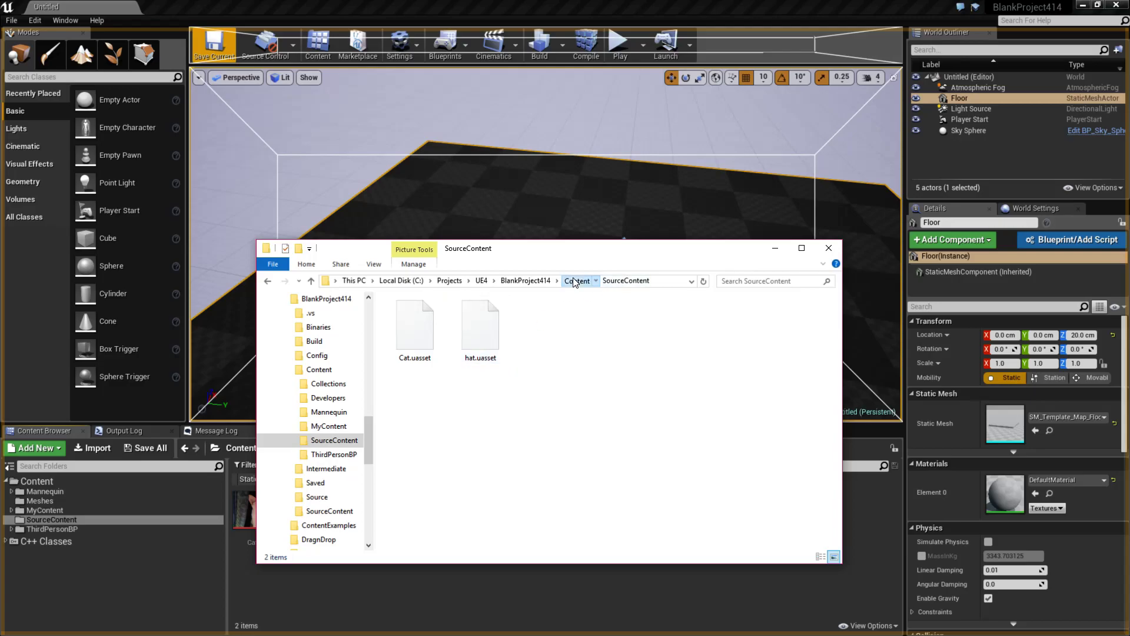
Step: Create a new folder named Meshes in the BlankProject414 project folder
click(576, 280)
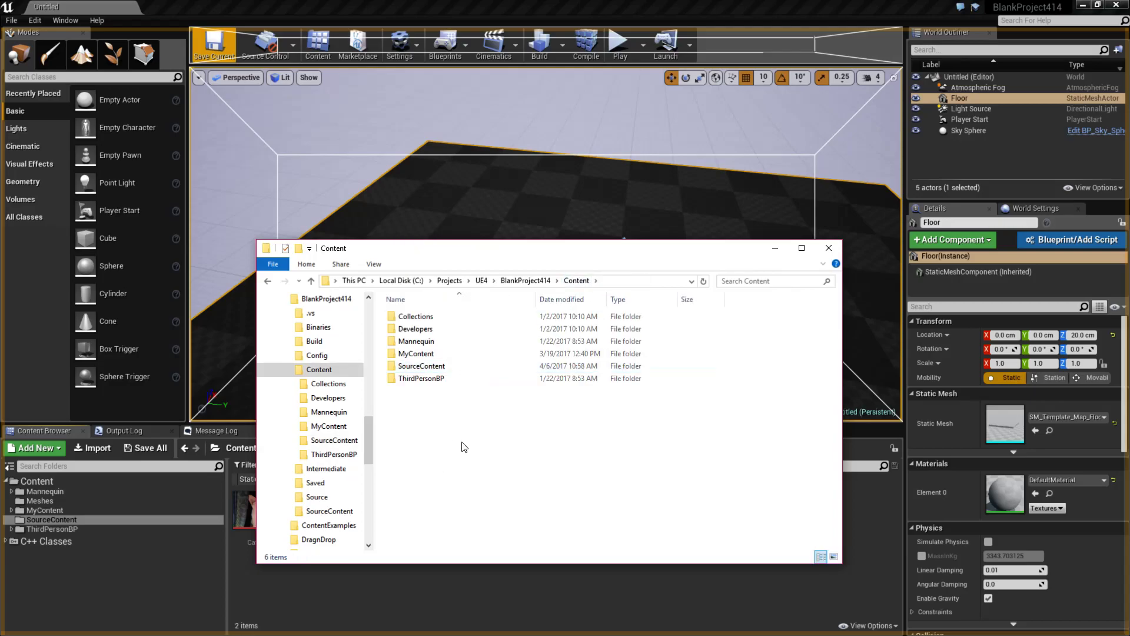
click(526, 280)
right_click(428, 496)
mouse_move(494, 470)
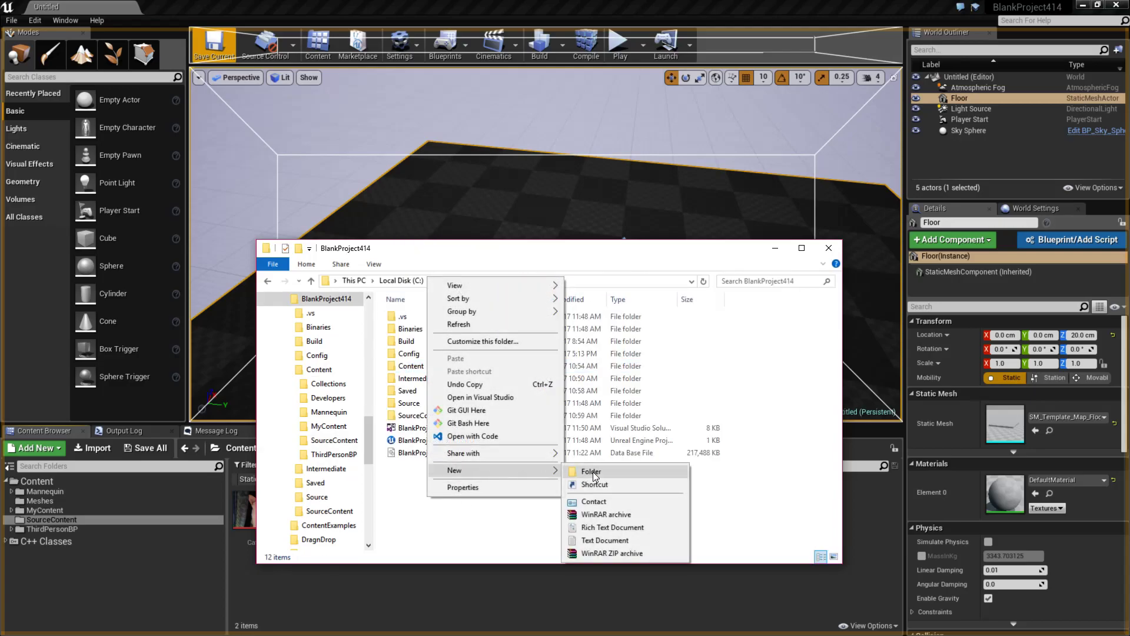
click(592, 471)
text(Meshes)
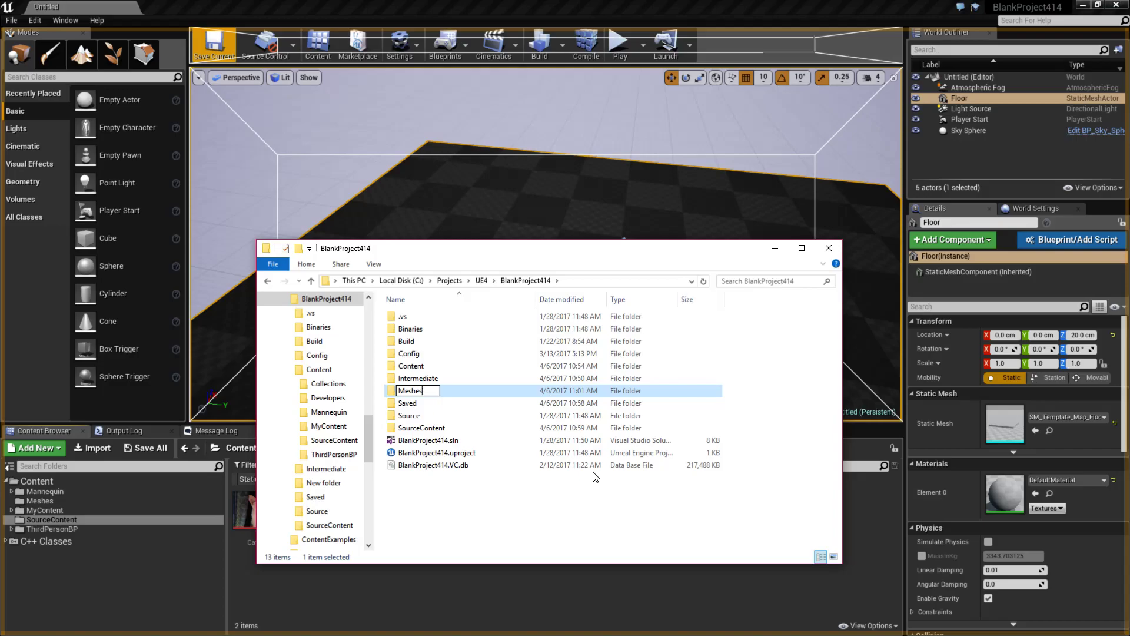
key(Return)
Step: Copy SM_Pipe.FBX into the new Meshes folder and return to the Unreal editor
double_click(422, 392)
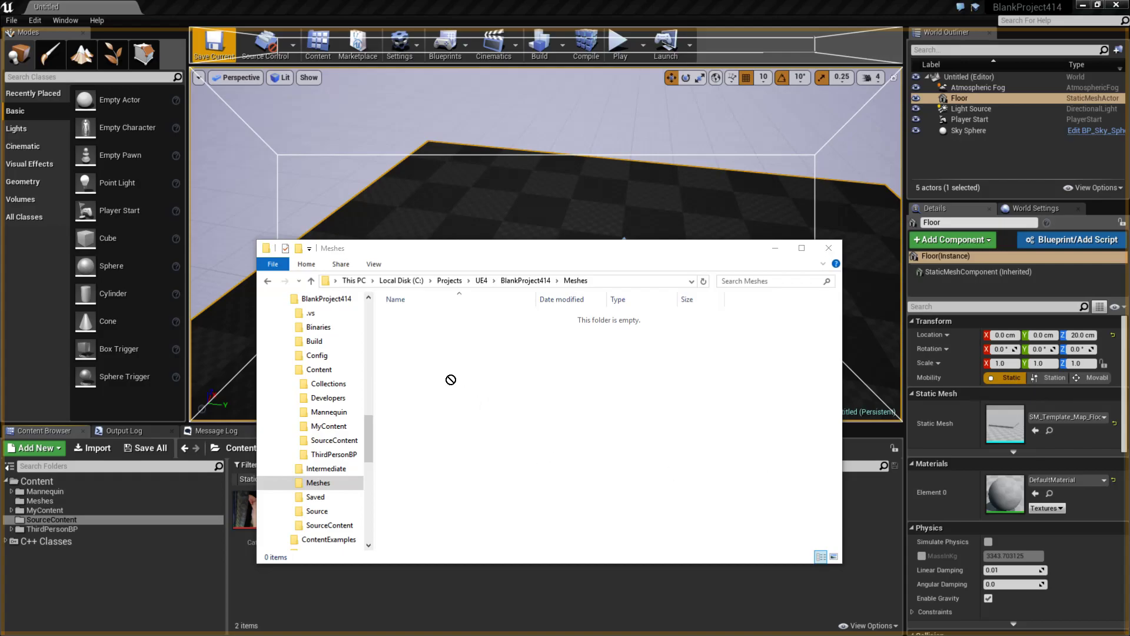
mouse_move(451, 379)
mouse_down()
mouse_move(465, 361)
mouse_move(469, 384)
mouse_up()
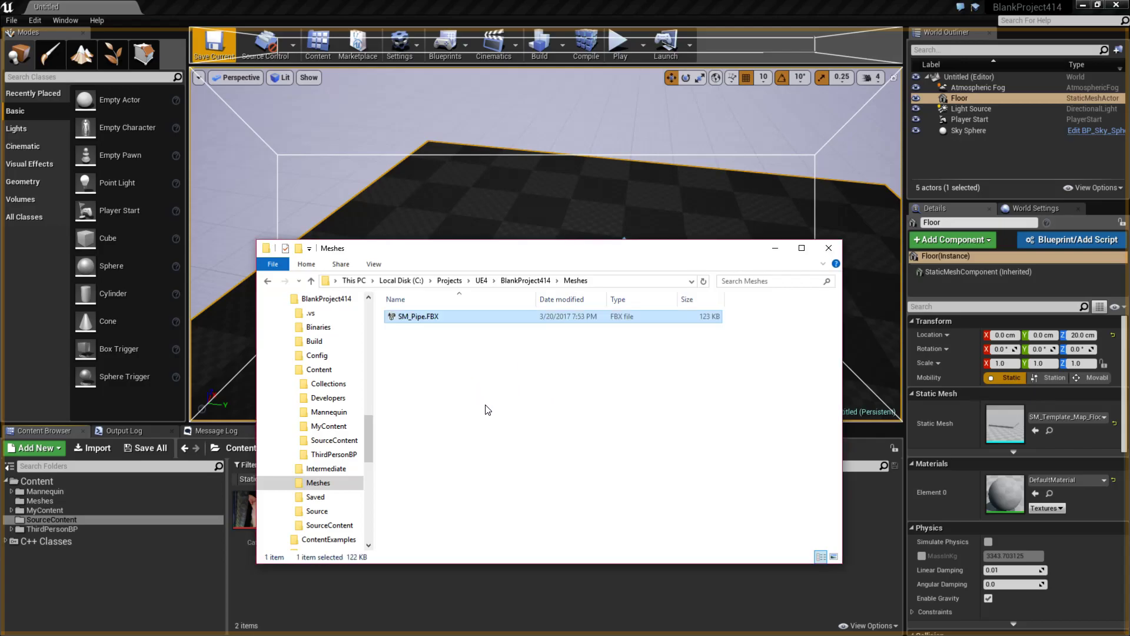
click(556, 5)
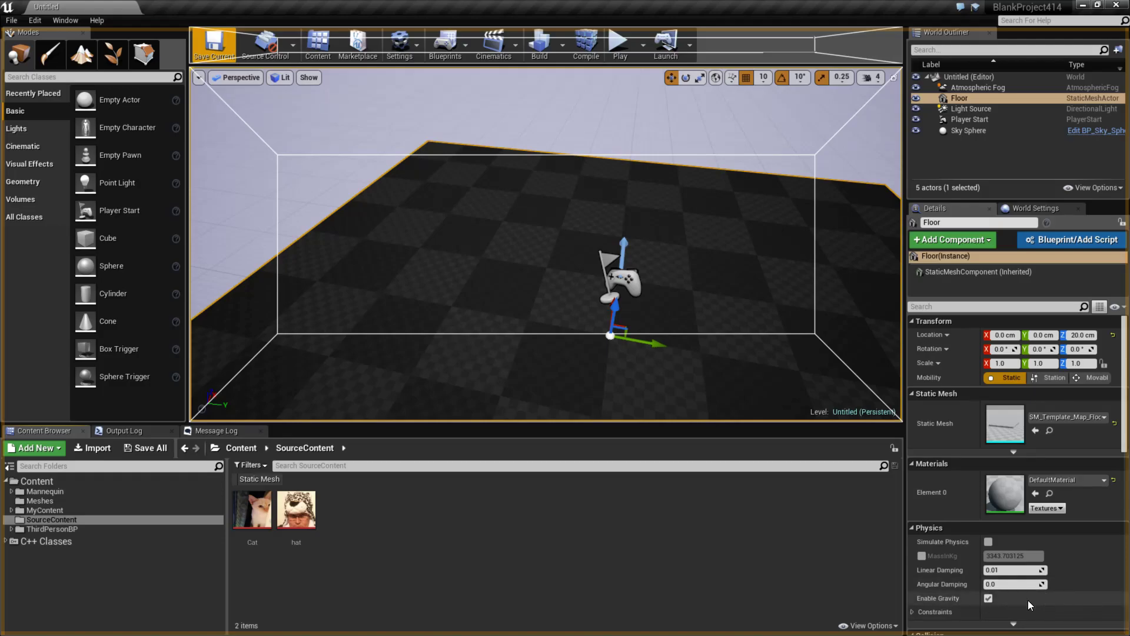
Step: Browse the Meshes, ThirdPersonBP and SourceContent folders, ending on SourceContent's Cat and hat assets
click(39, 499)
click(45, 519)
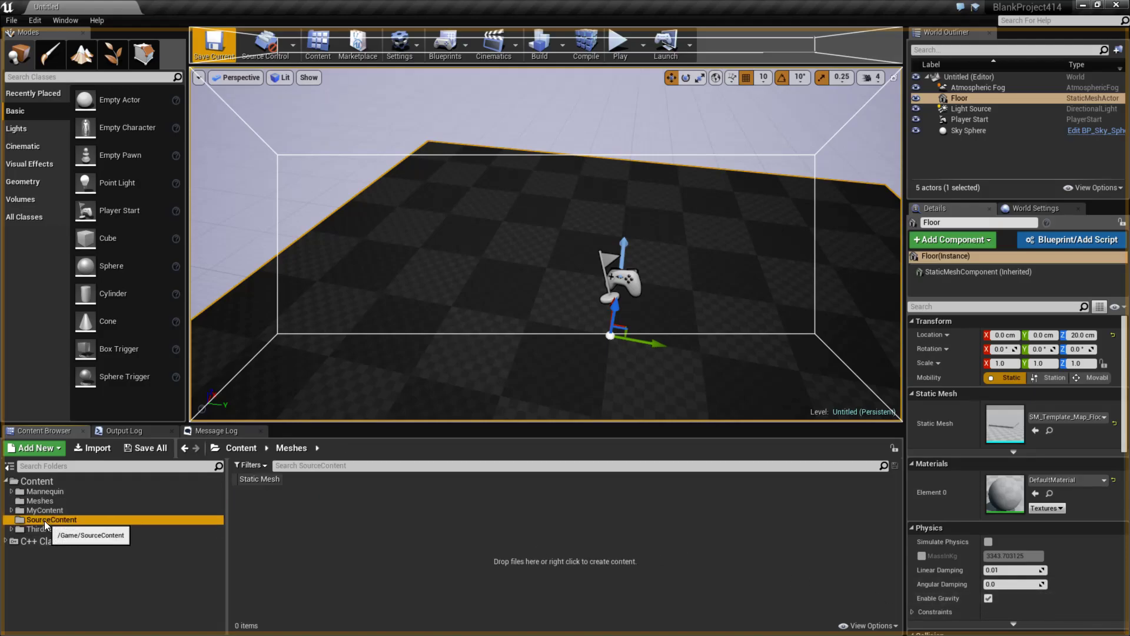
click(48, 499)
click(52, 520)
click(52, 502)
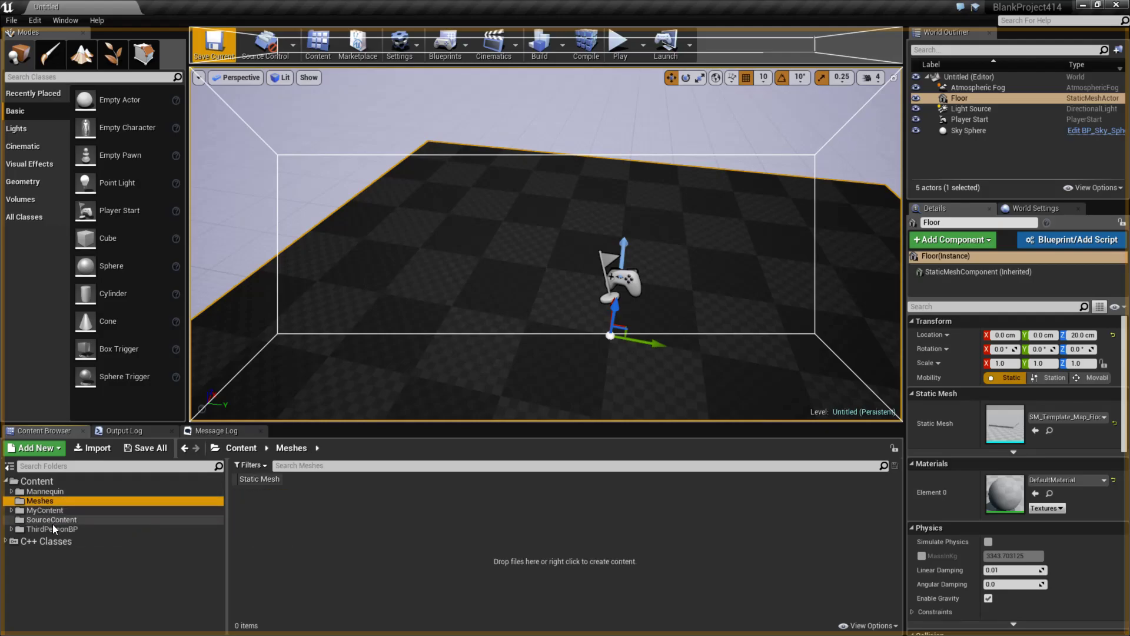
click(51, 528)
click(56, 519)
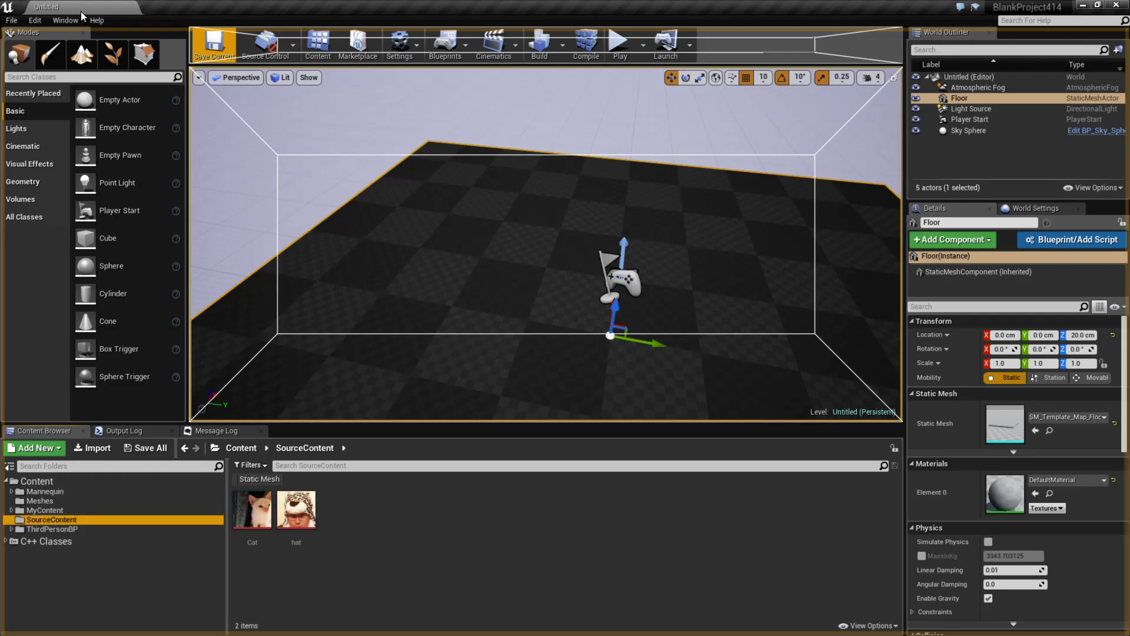
Step: Review the Auto Reimport settings under Editor Preferences > Loading & Saving, then close the tab
click(35, 19)
click(74, 179)
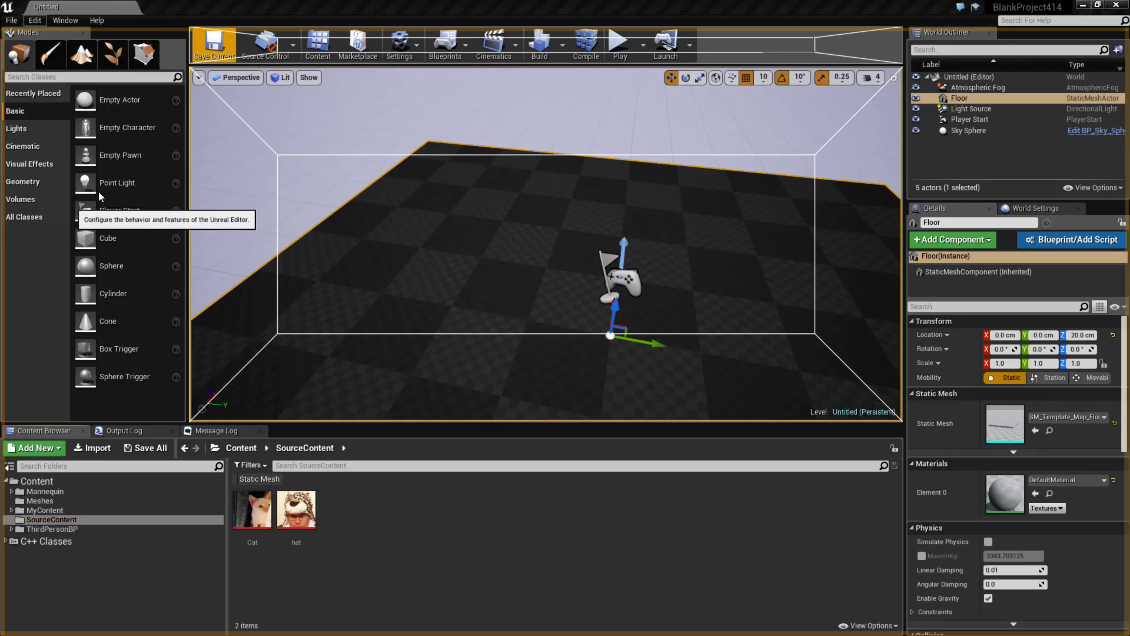
click(47, 116)
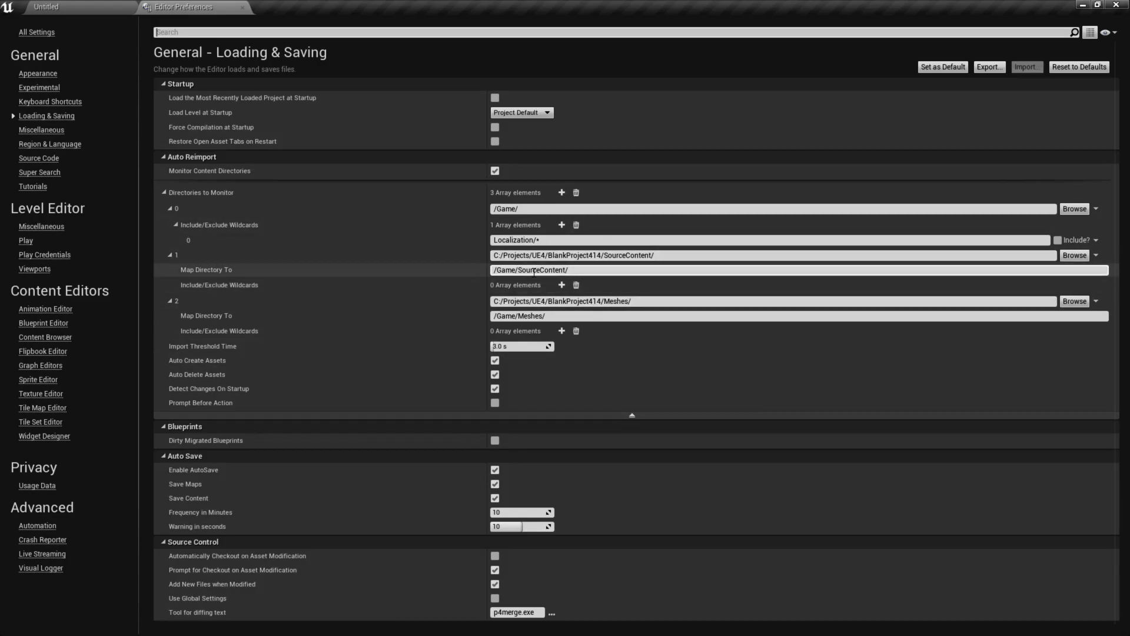
click(242, 7)
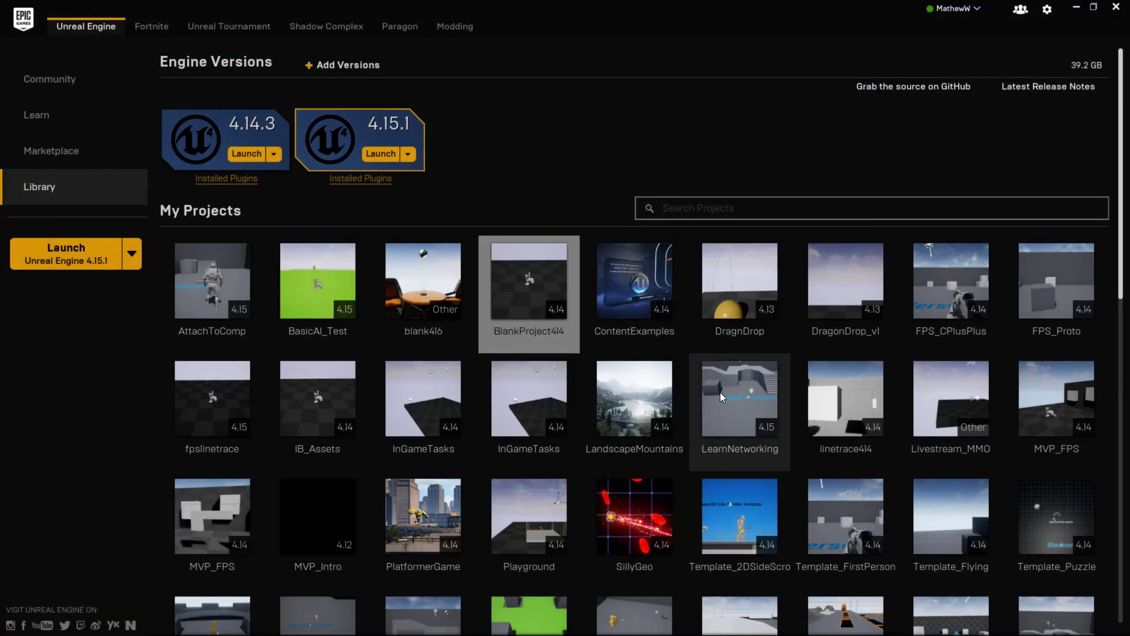
Step: Launch the BlankProject414 project from the Epic Games Launcher Library
double_click(532, 299)
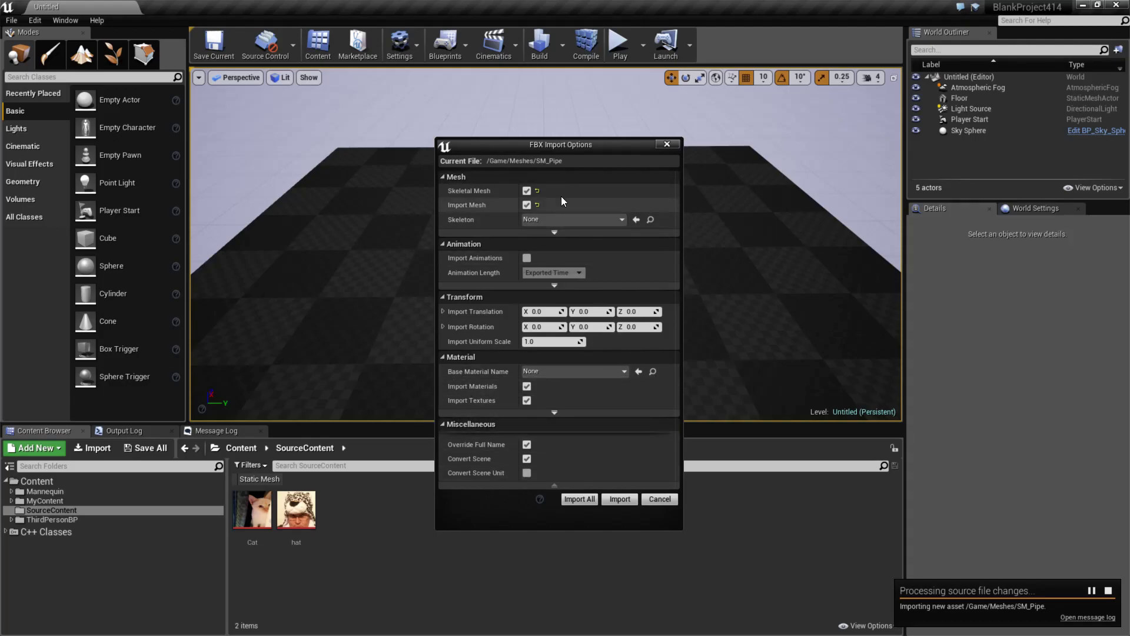
Step: Import SM_Pipe as a static mesh by unchecking Skeletal Mesh in FBX Import Options
click(527, 191)
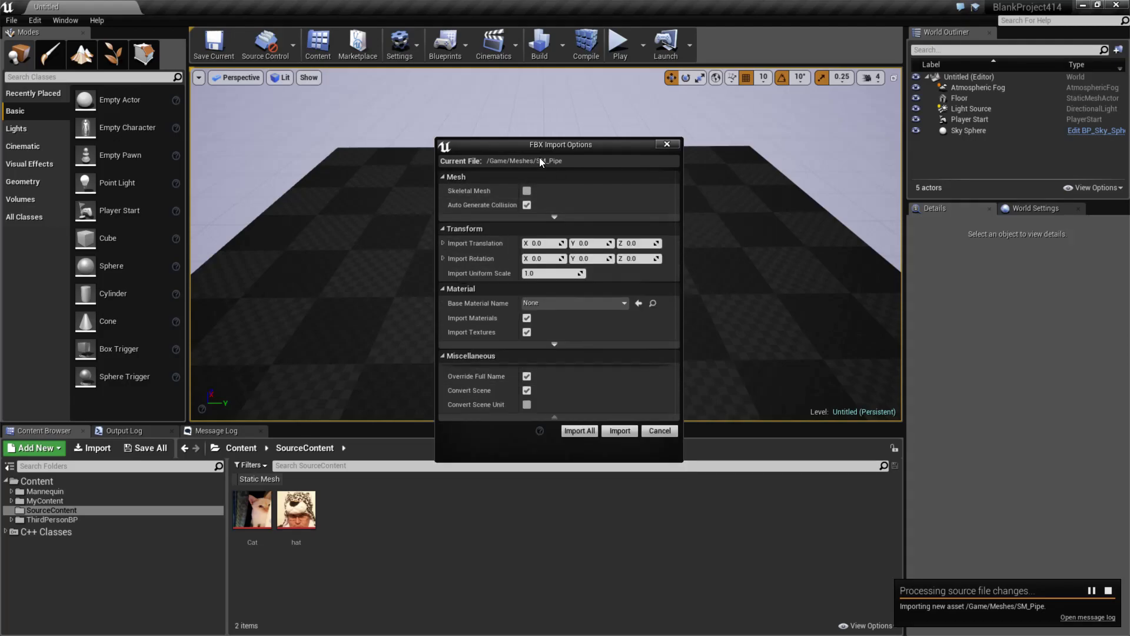
drag(542, 147, 559, 141)
click(545, 186)
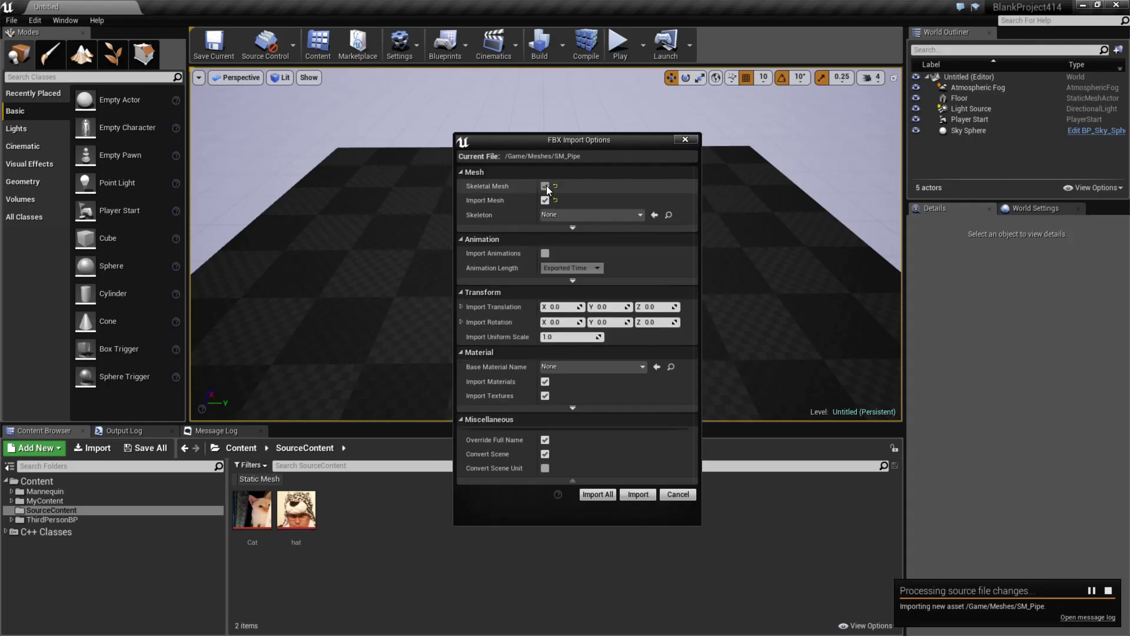
click(546, 186)
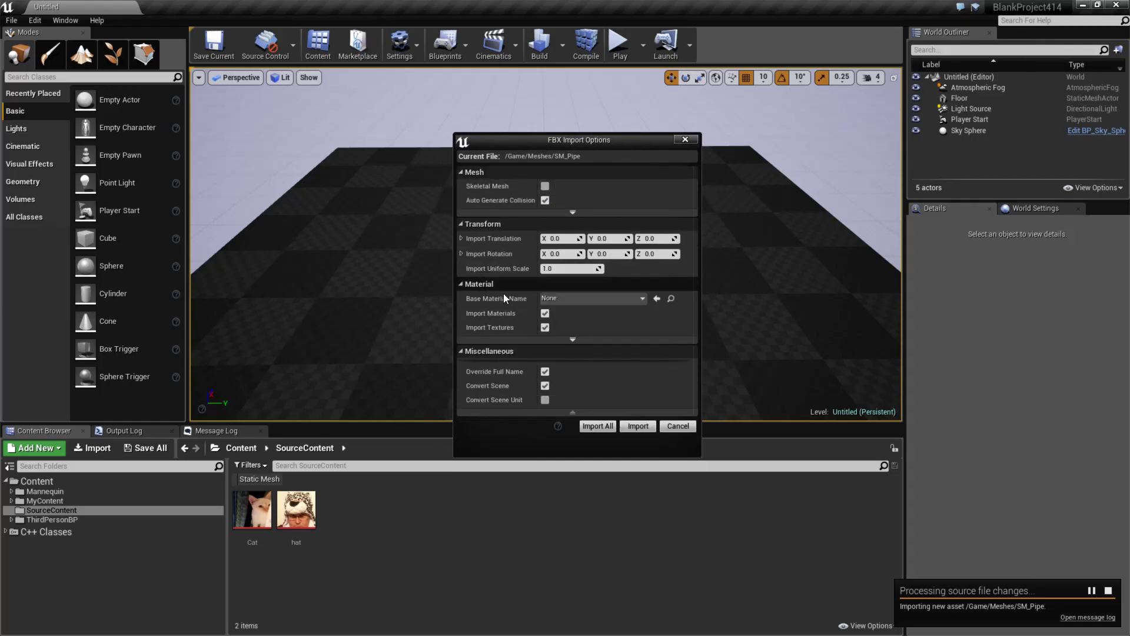
click(638, 425)
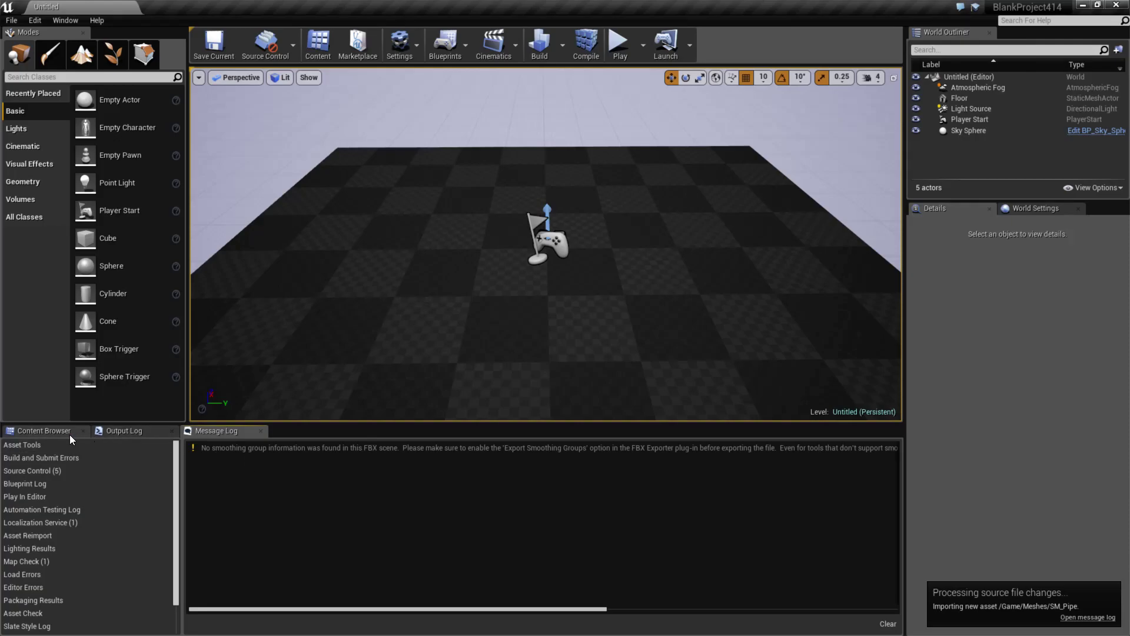
Step: Check that SM_Pipe and Fbx_Default_Material appear in the Content Browser's Meshes folder
click(51, 433)
click(40, 500)
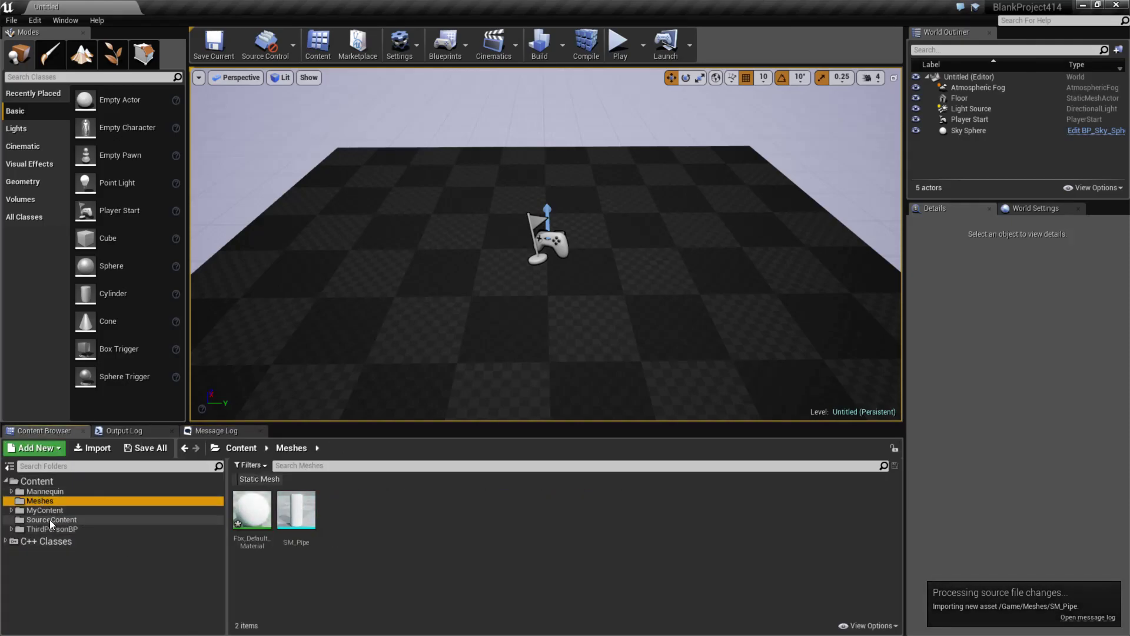
click(47, 519)
click(39, 501)
click(252, 509)
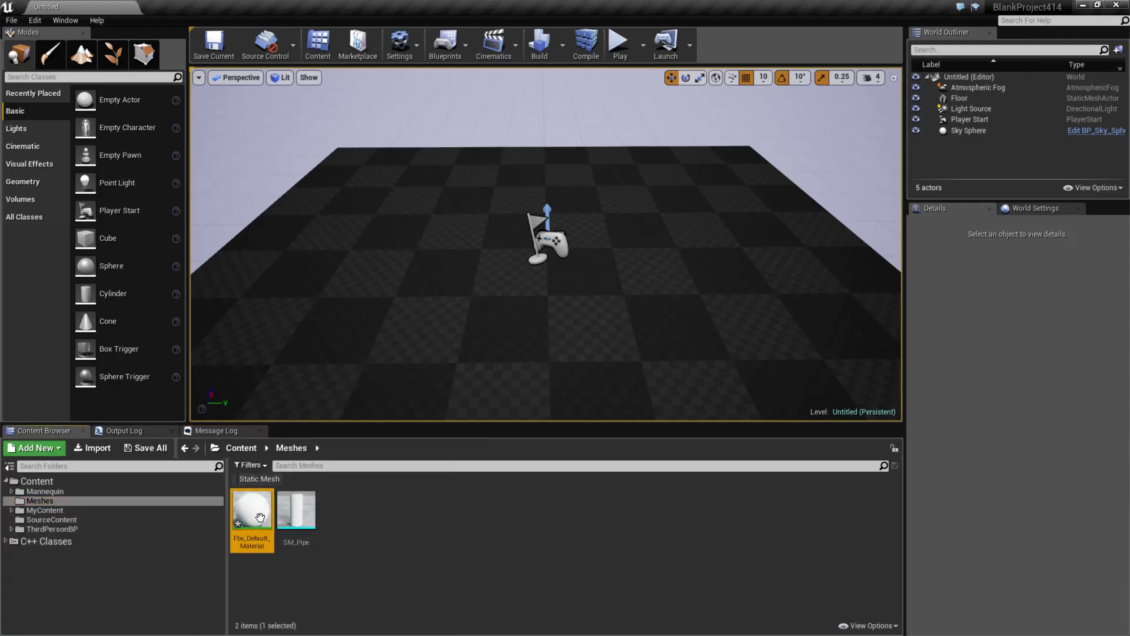
click(304, 523)
click(55, 503)
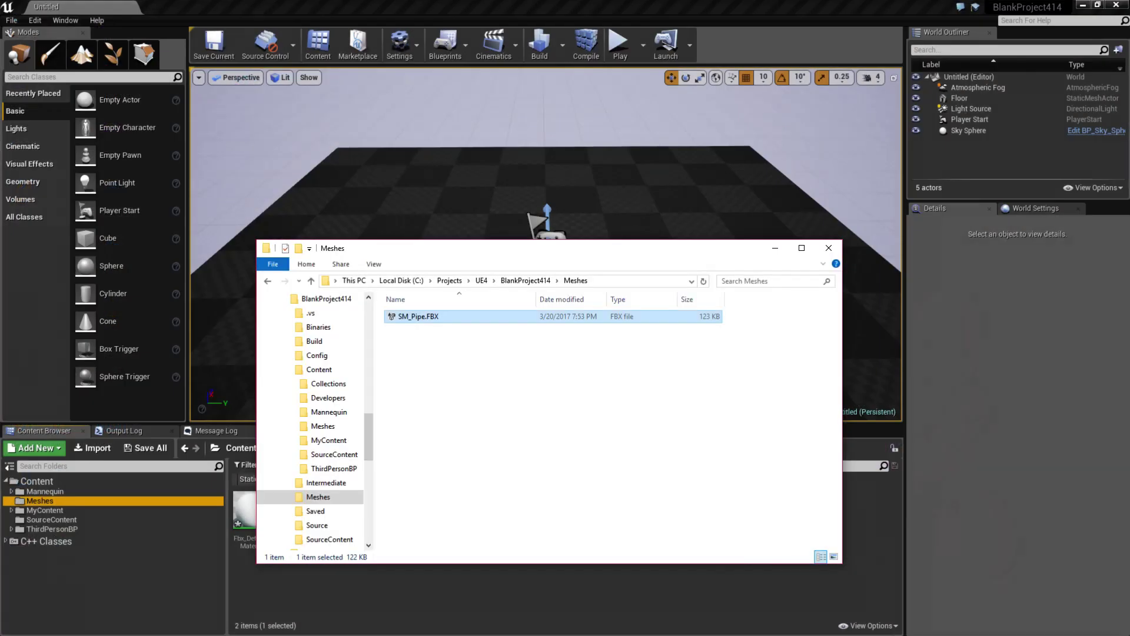
Step: Inspect BlankProject414\Meshes and SourceContent\Meshes on disk in File Explorer
click(525, 280)
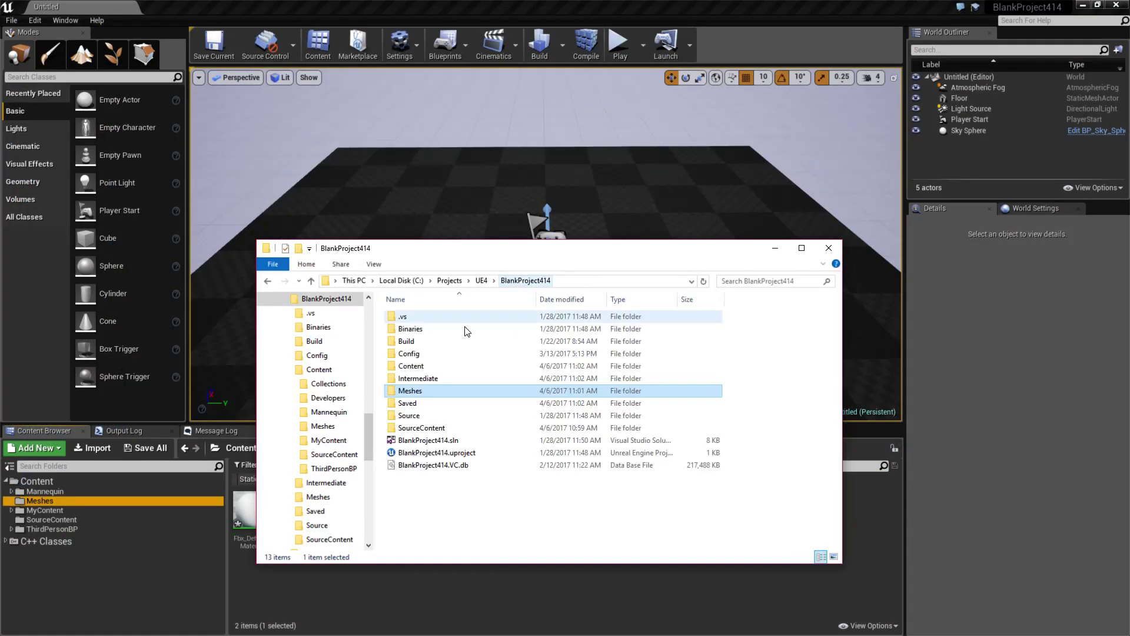
double_click(419, 391)
click(526, 280)
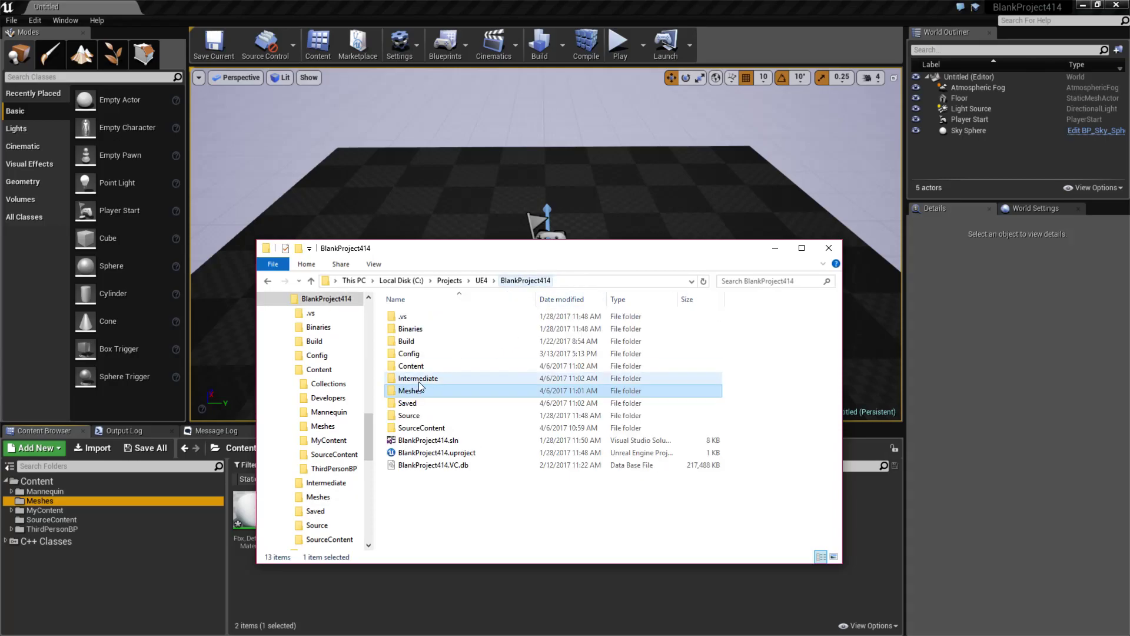
double_click(420, 419)
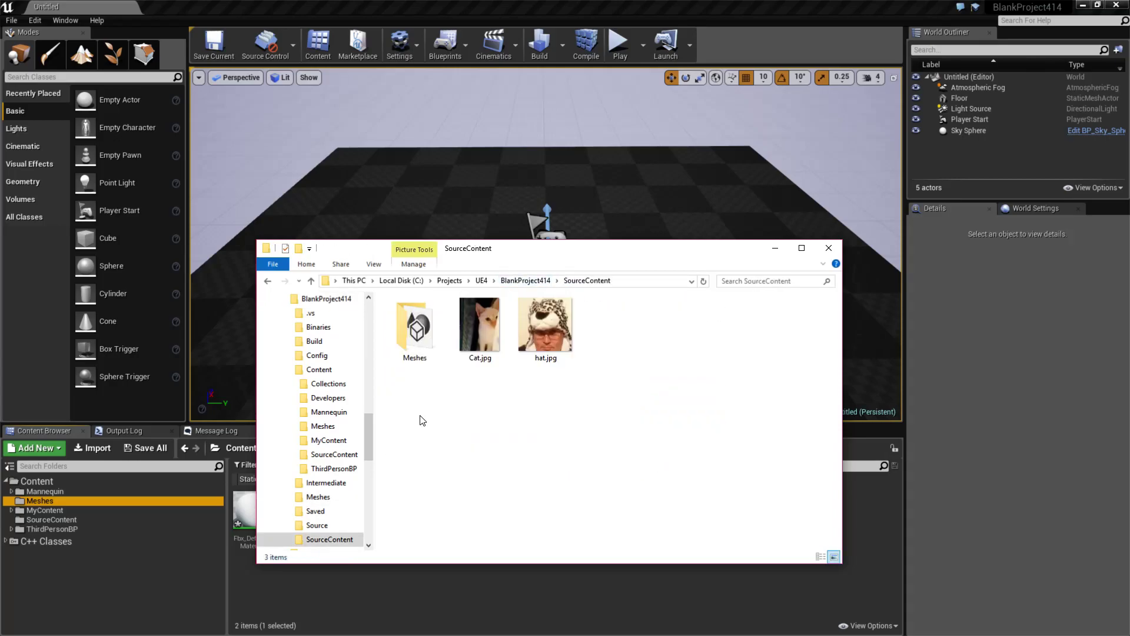
double_click(418, 330)
right_click(500, 379)
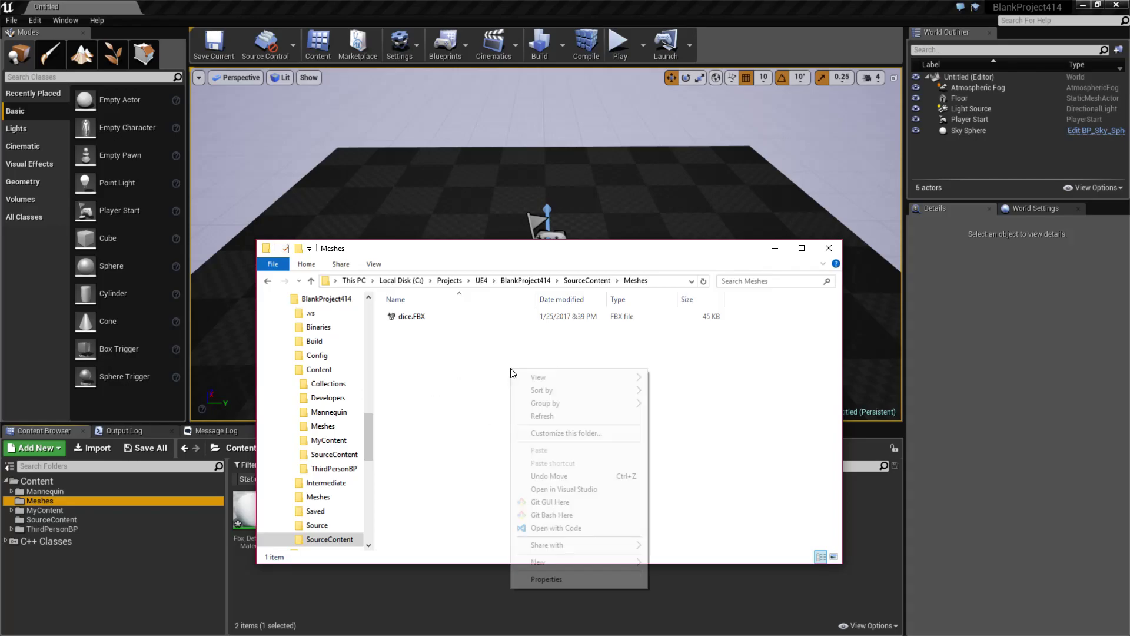
key(Escape)
Step: Compare the editor's Meshes and SourceContent folders in the Content Browser
click(70, 520)
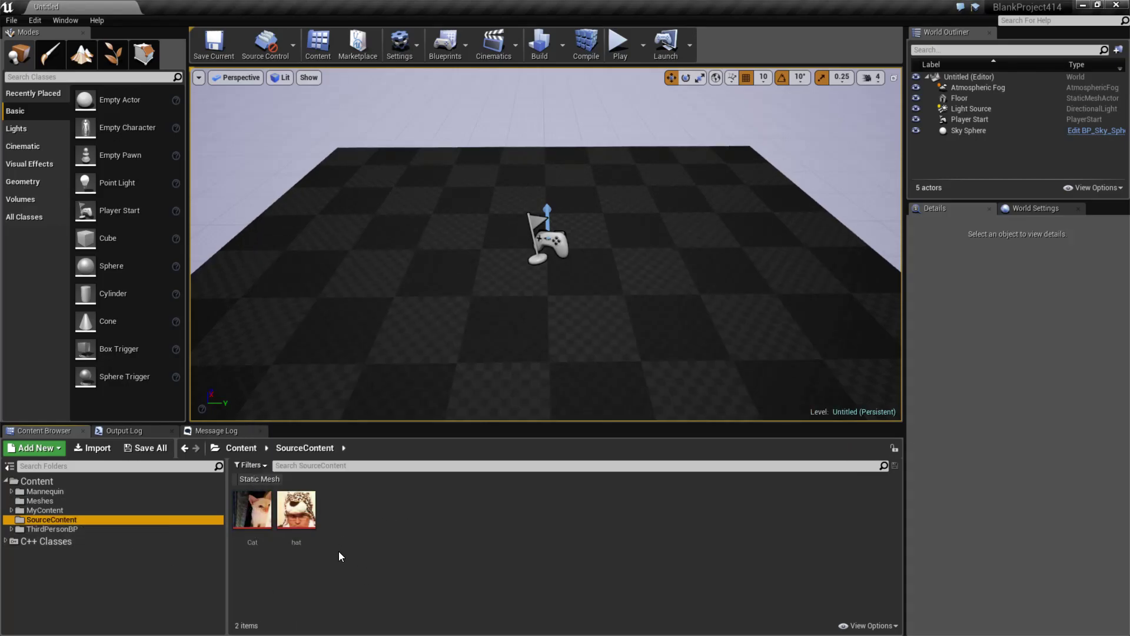
click(45, 501)
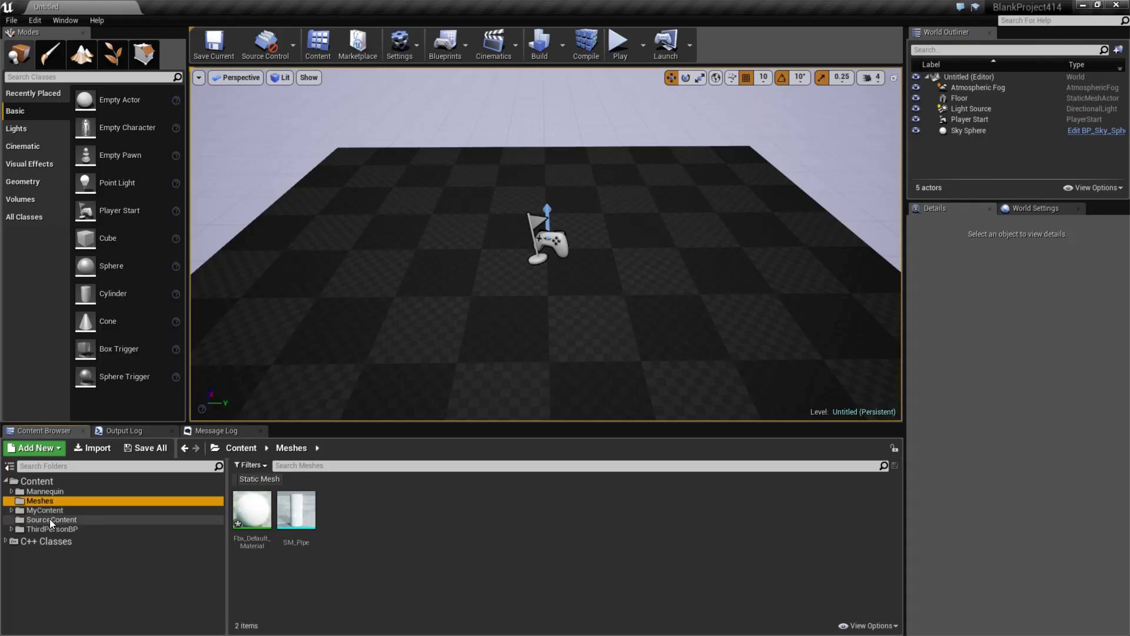
click(48, 521)
click(50, 501)
click(49, 521)
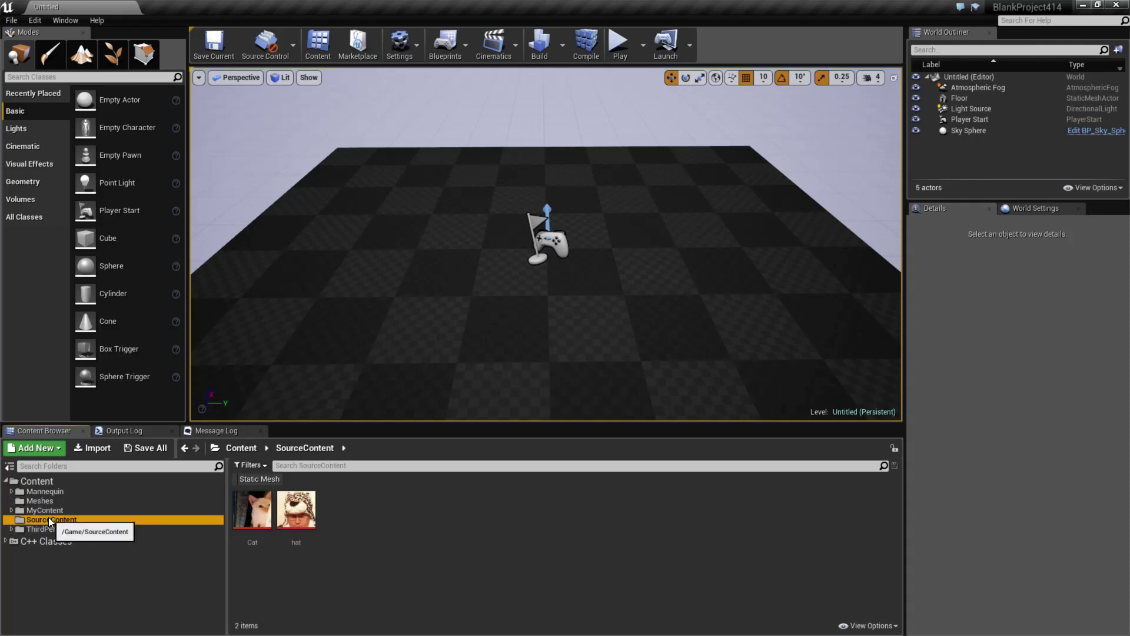
Step: Switch between Explorer's SourceContent folder and the editor, finishing on SourceContent's Cat and hat assets
key(alt+Tab)
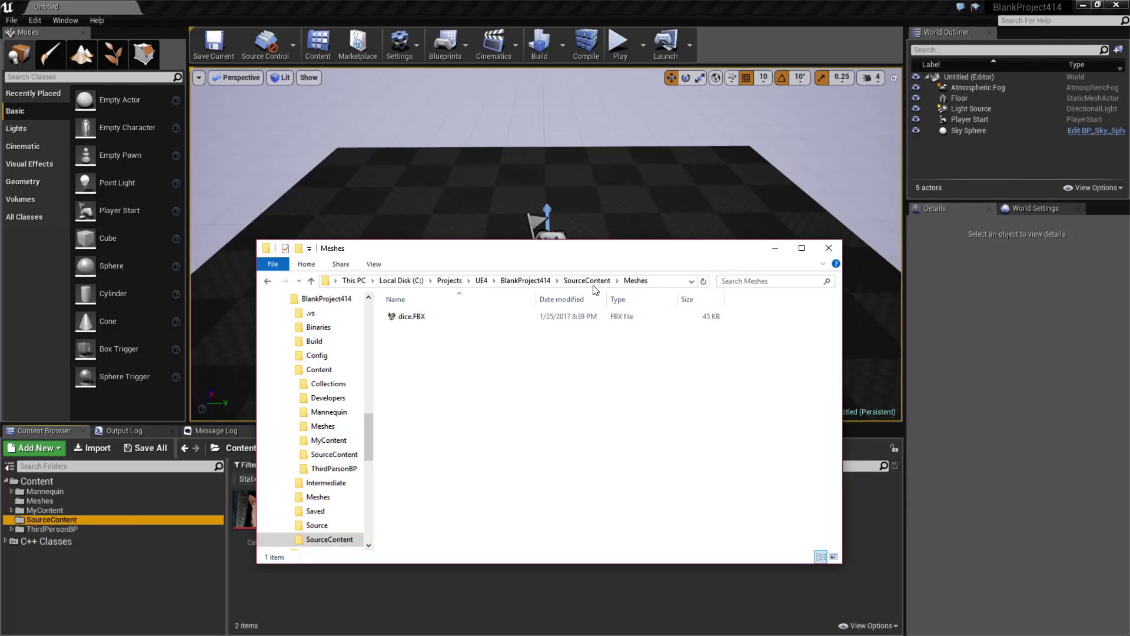
click(589, 281)
click(564, 386)
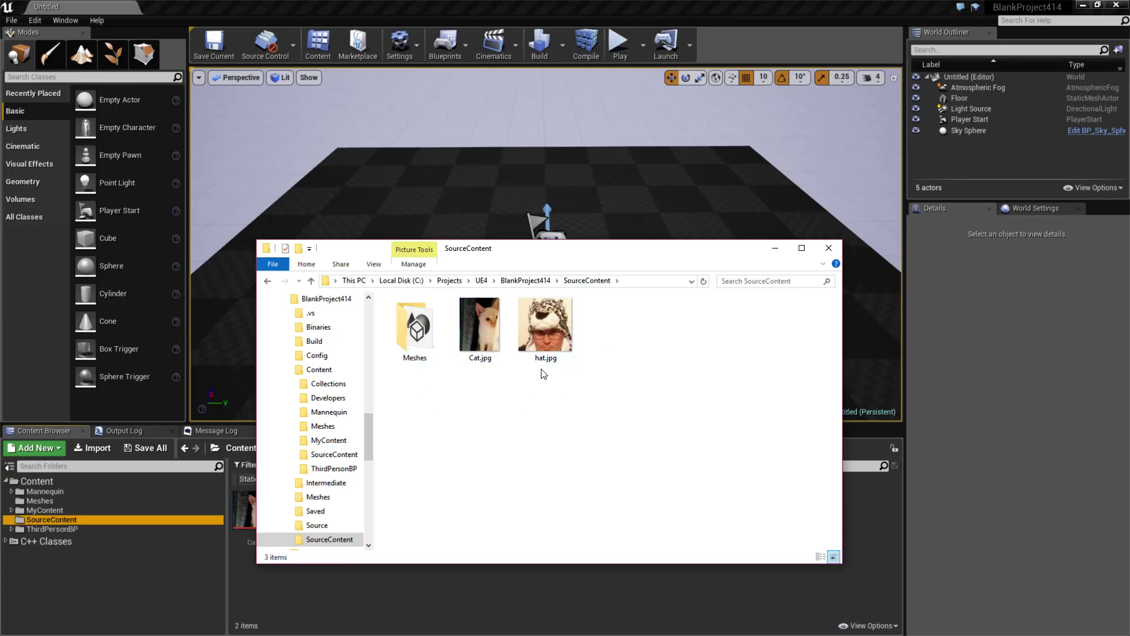
click(52, 519)
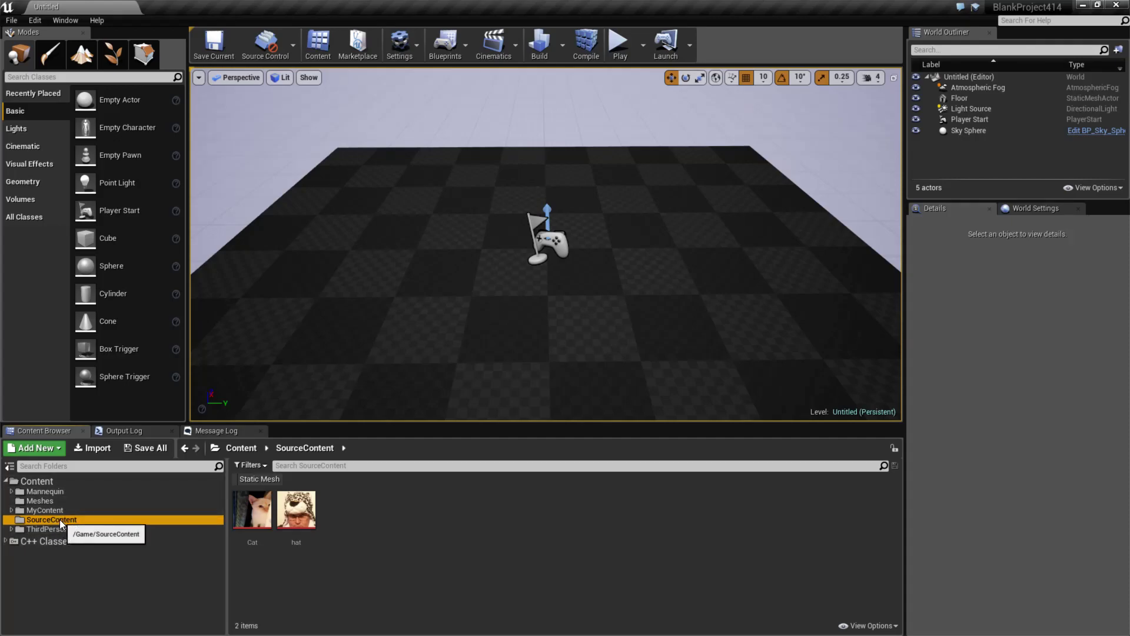
key(alt+Tab)
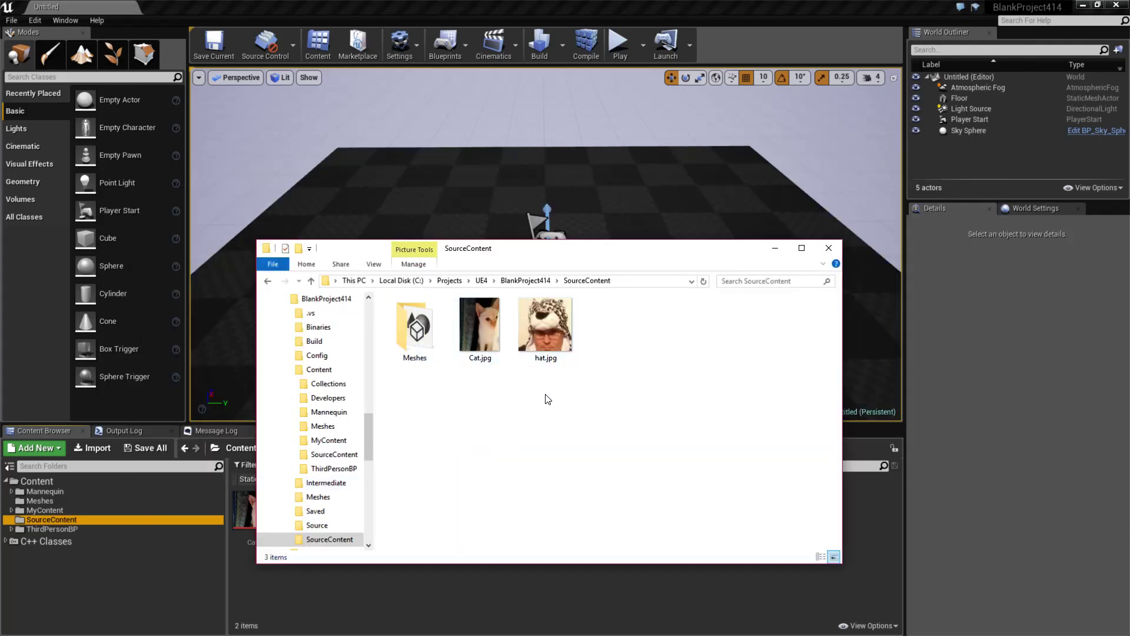
click(70, 520)
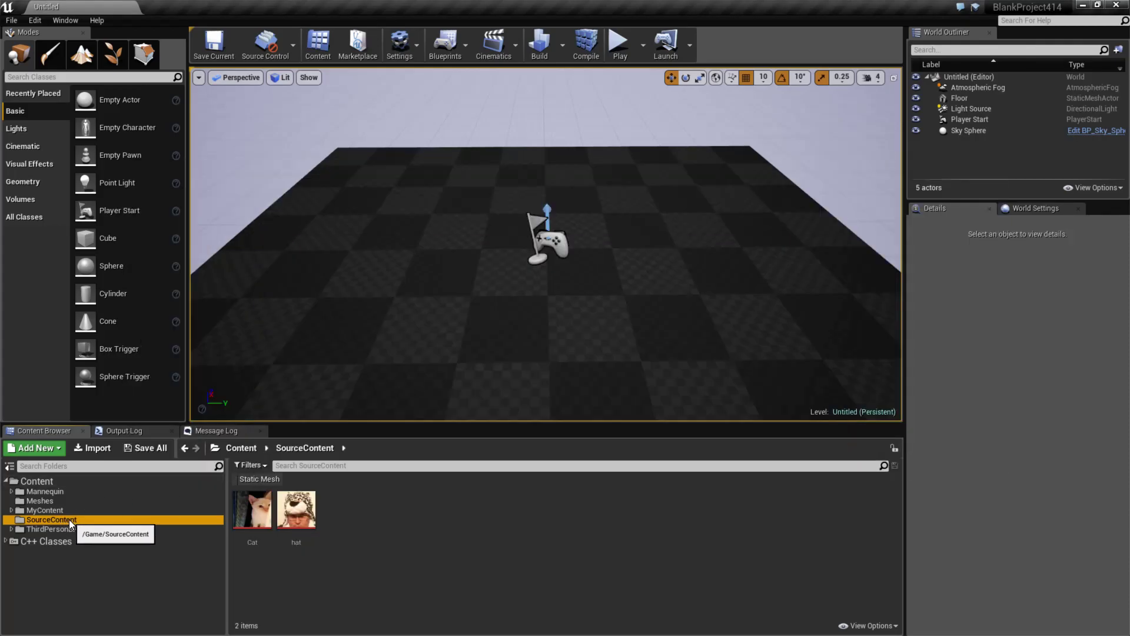
click(47, 501)
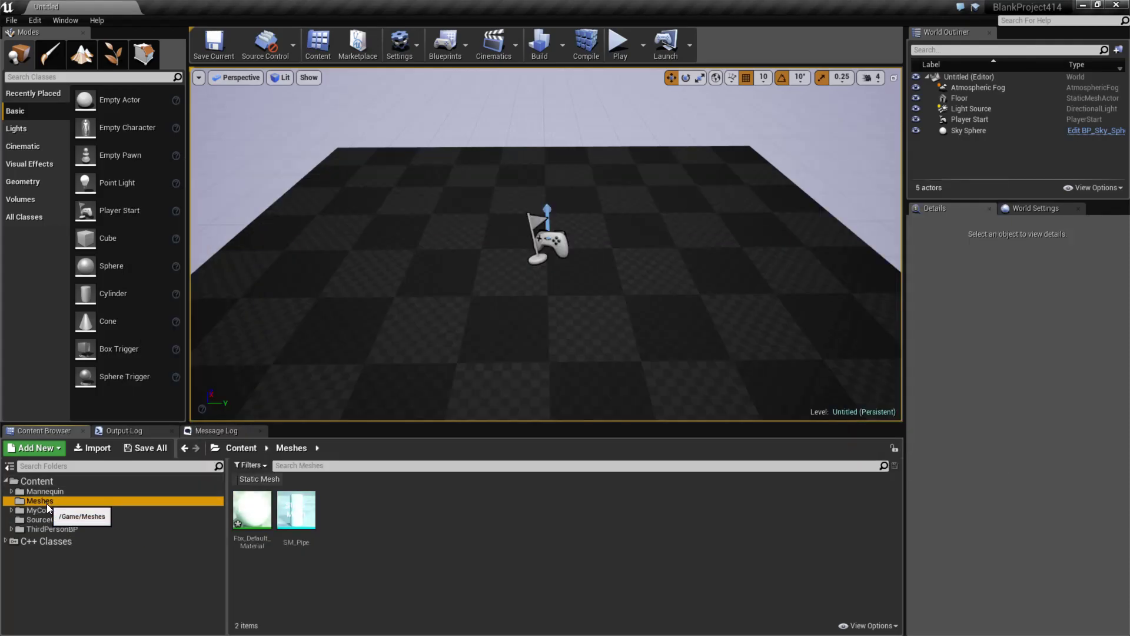
click(47, 500)
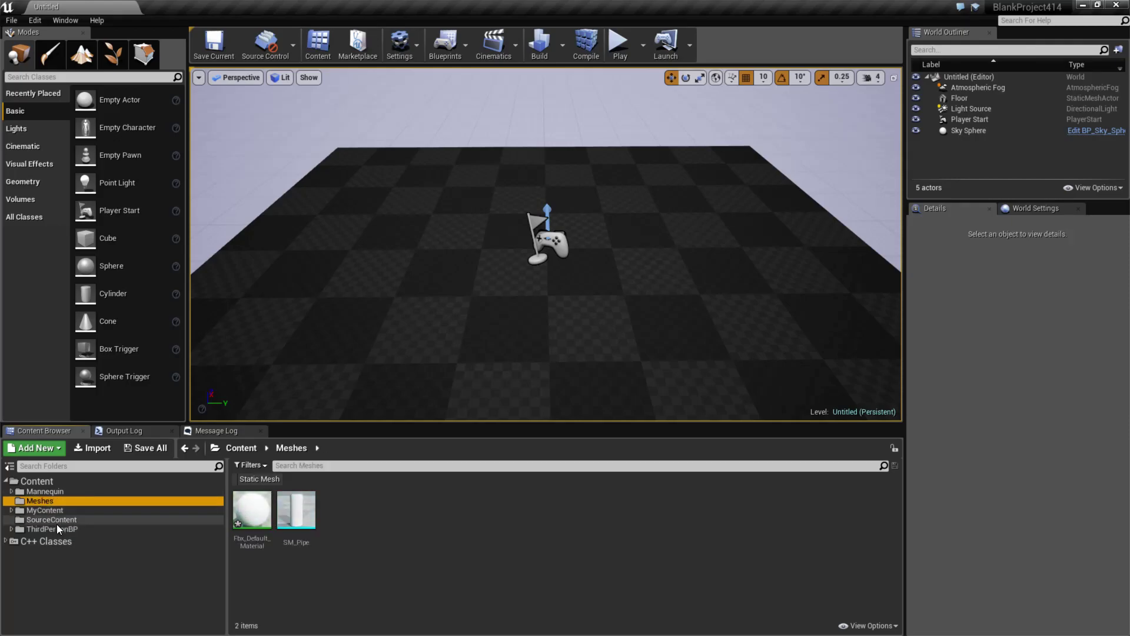
click(55, 521)
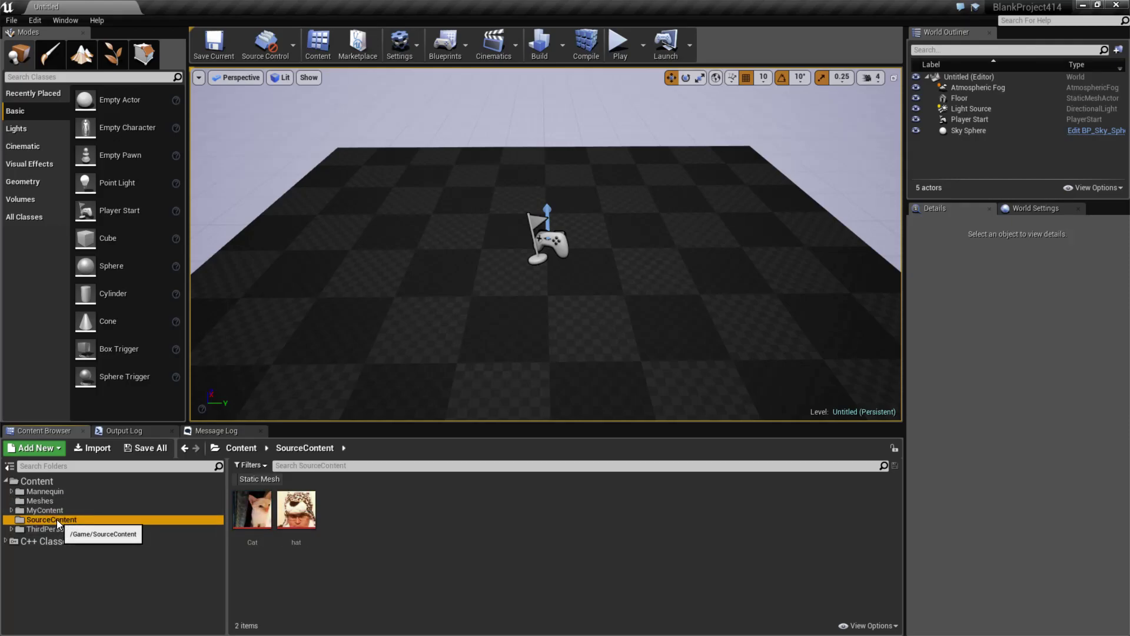